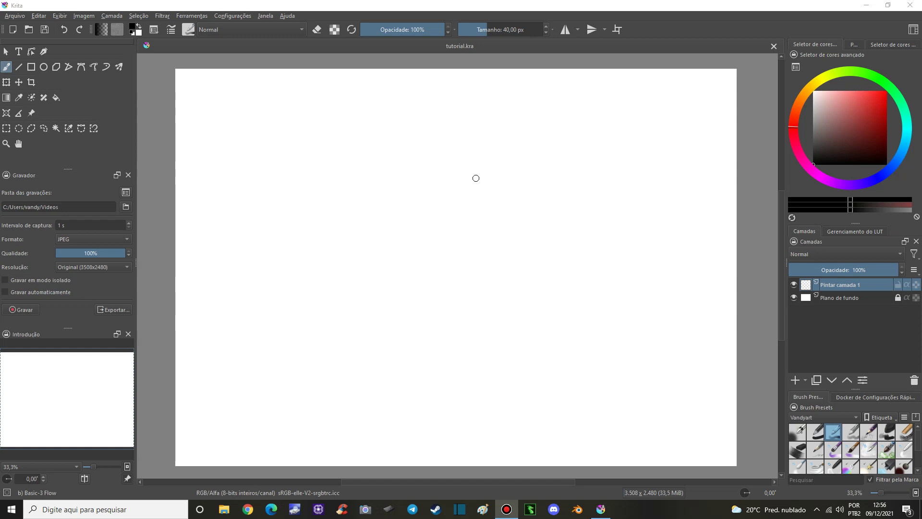
- Fill the Plano de fundo background with very light grey, relock it, and return to Pintar camada 1
{"action": "left_click", "coordinate": [503, 48]}
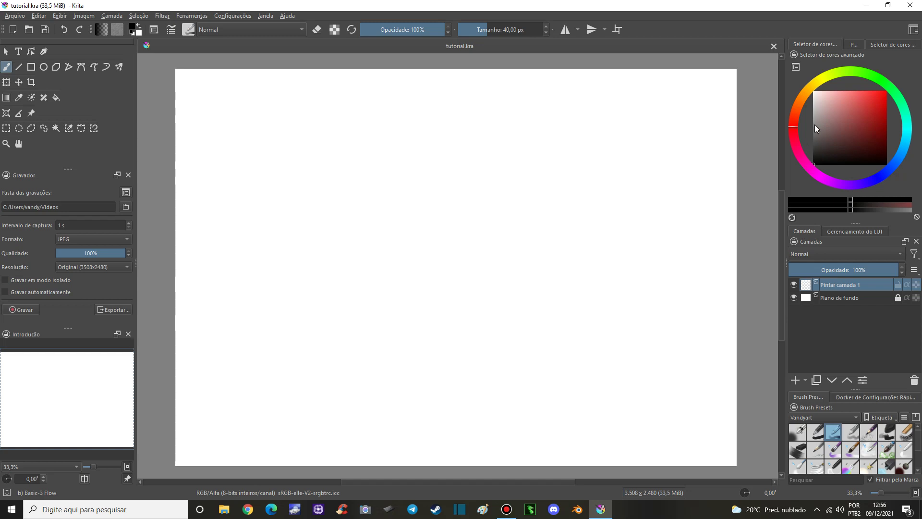
{"action": "left_click_drag", "start_coordinate": [814, 120], "coordinate": [814, 106]}
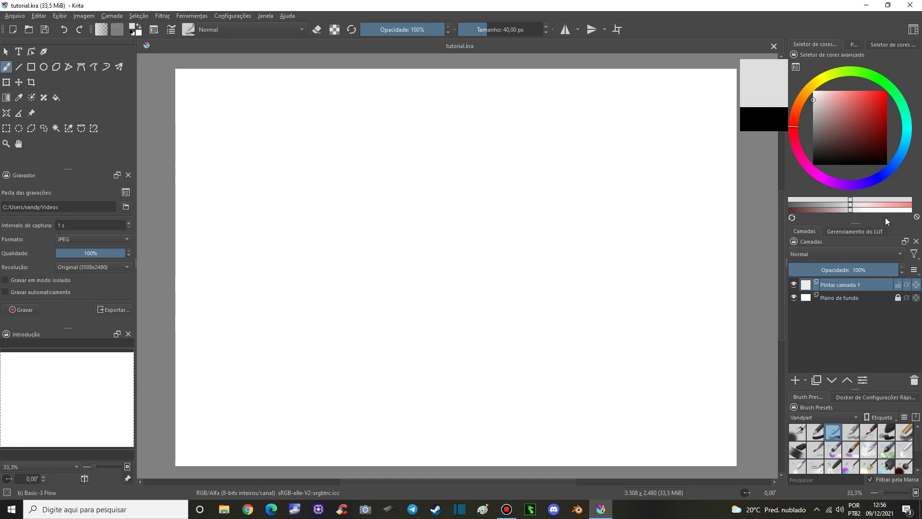
{"action": "left_click", "coordinate": [868, 299]}
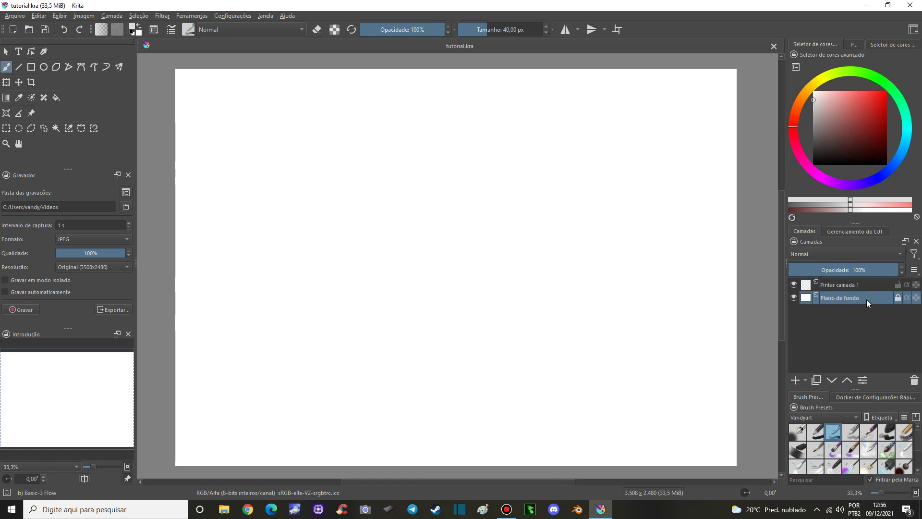
{"action": "left_click", "coordinate": [897, 297]}
{"action": "left_click", "coordinate": [56, 97]}
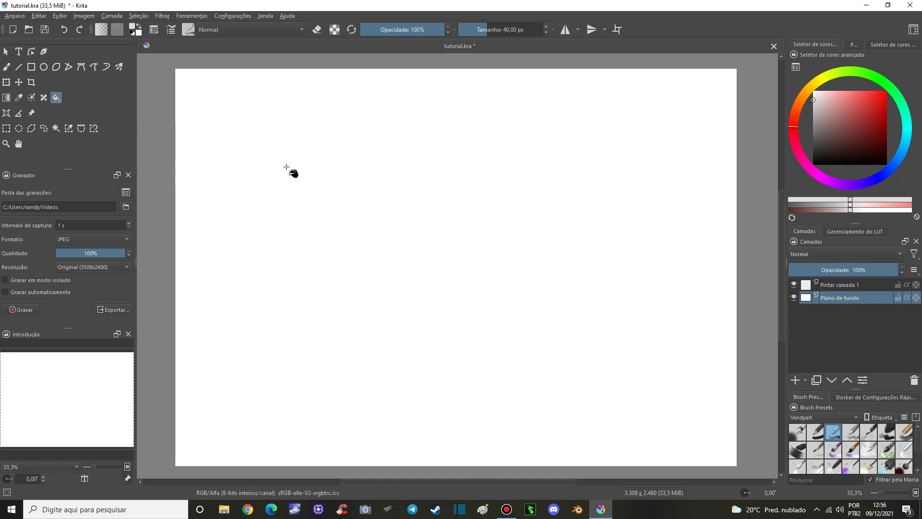
{"action": "left_click", "coordinate": [410, 197]}
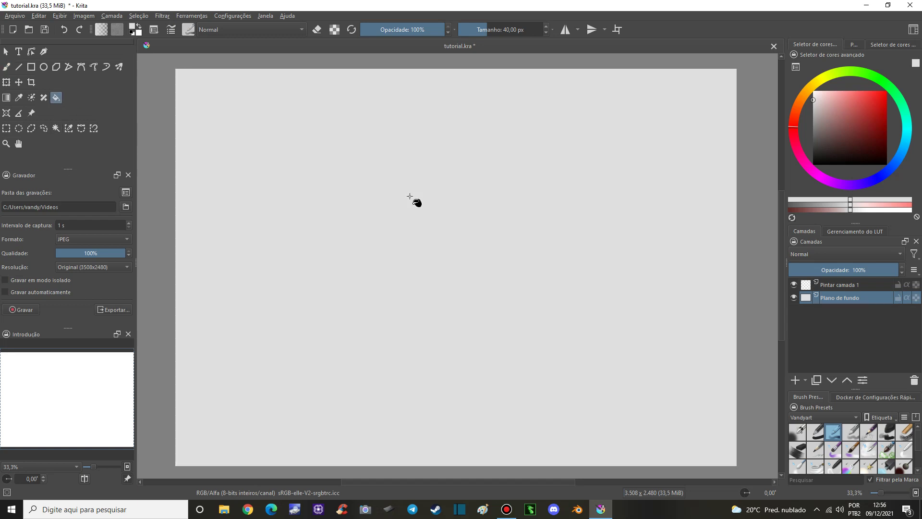
{"action": "left_click", "coordinate": [896, 298]}
{"action": "left_click", "coordinate": [848, 286]}
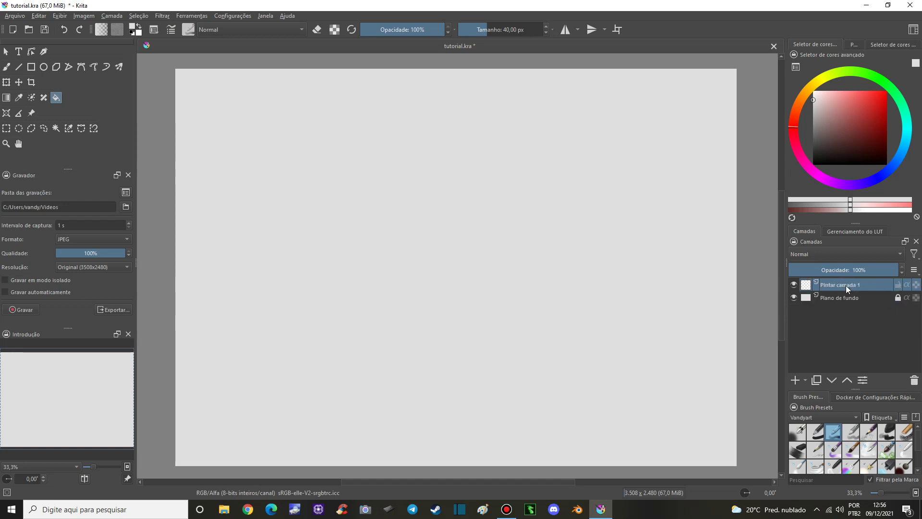
- Fill a 780×780 px elliptical selection near the canvas centre with mid-grey
{"action": "left_click", "coordinate": [19, 129]}
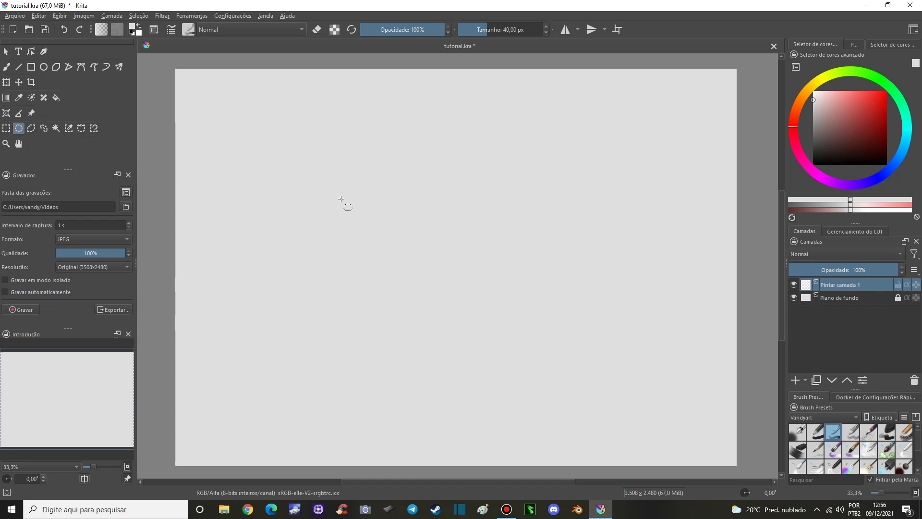
{"action": "left_click_drag", "start_coordinate": [418, 202], "coordinate": [557, 327]}
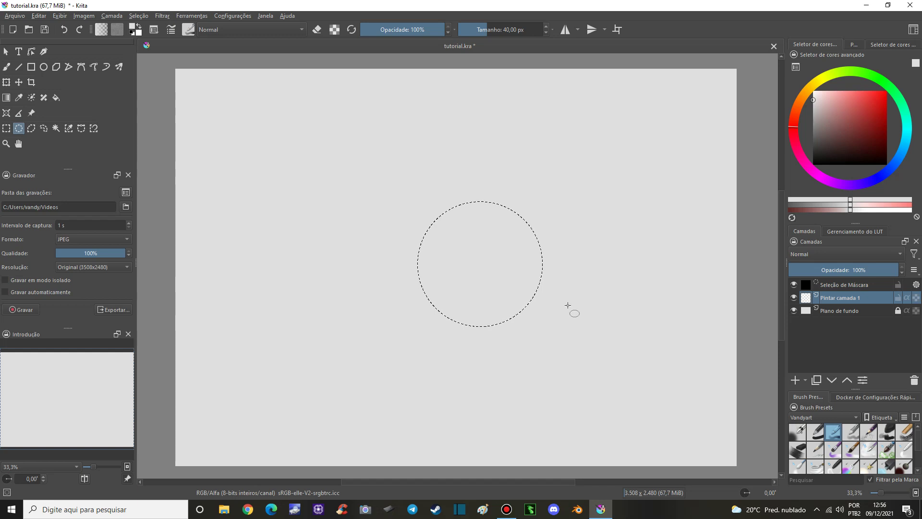
{"action": "key", "text": "b"}
{"action": "left_click_drag", "start_coordinate": [815, 132], "coordinate": [810, 127]}
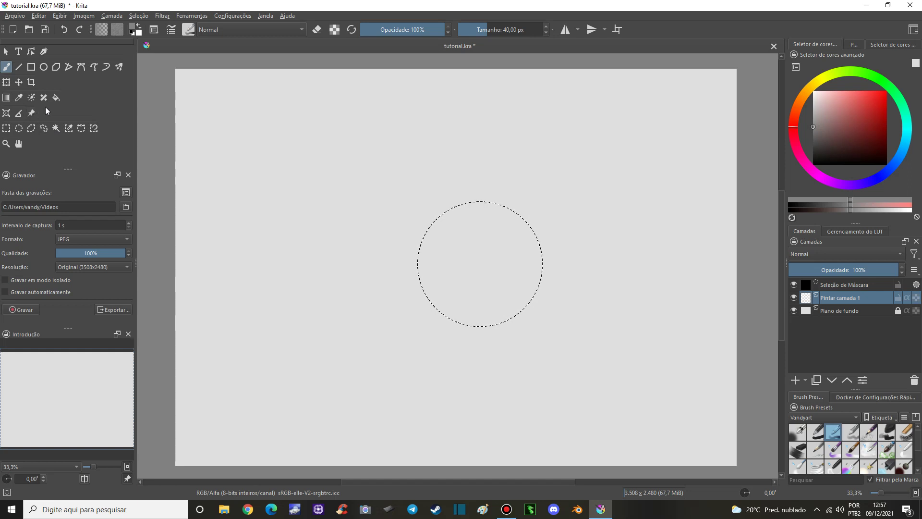
{"action": "left_click", "coordinate": [55, 98]}
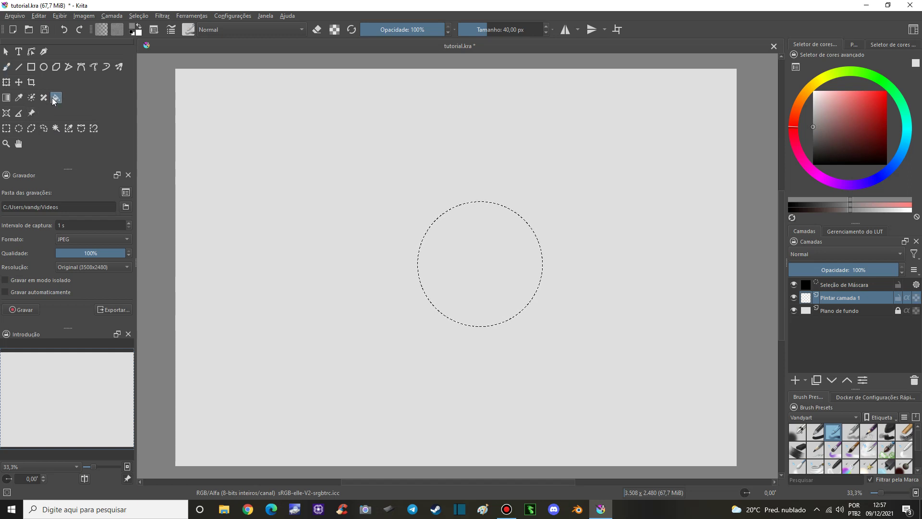
{"action": "left_click", "coordinate": [412, 239]}
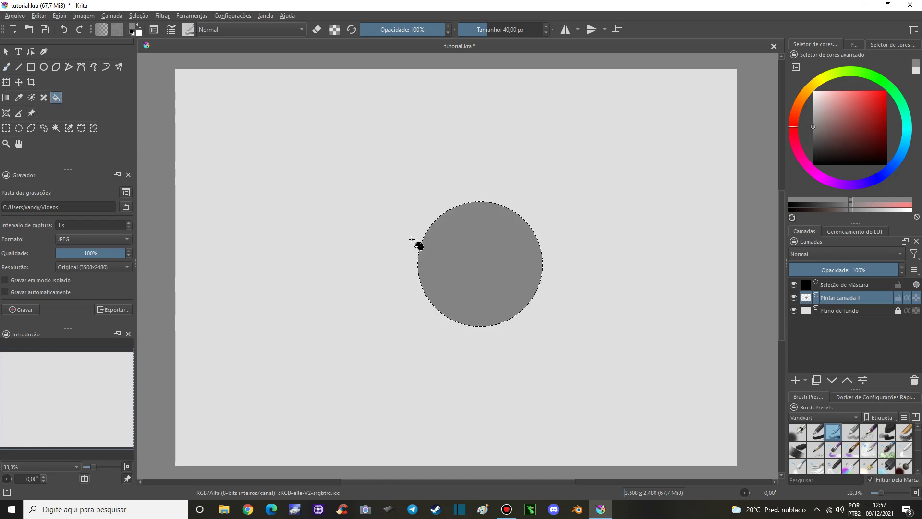
- Clear the selection and nudge the grey circle slightly down and left
{"action": "left_click", "coordinate": [8, 130]}
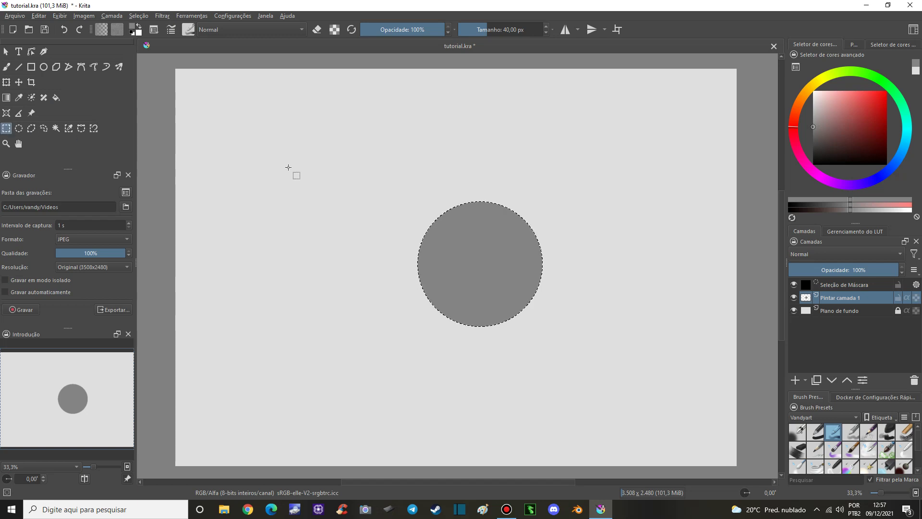
{"action": "left_click", "coordinate": [289, 167]}
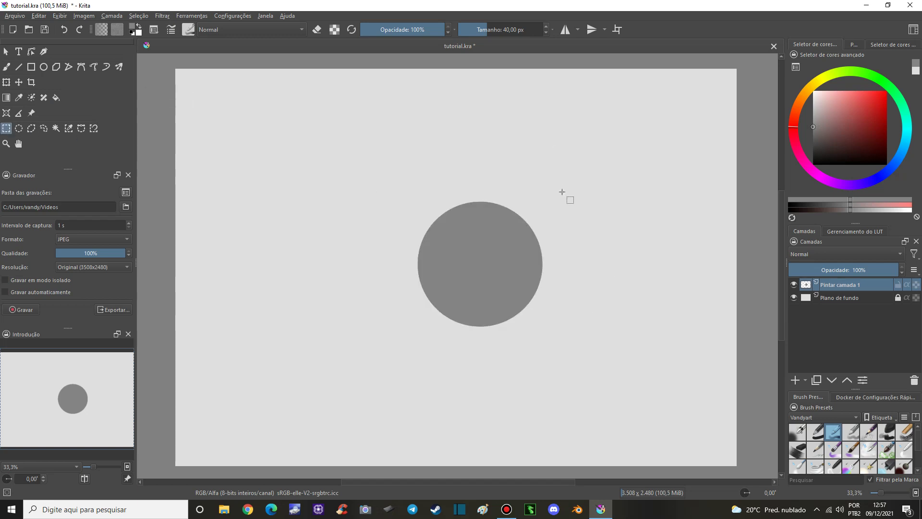
{"action": "key", "text": "t"}
{"action": "left_click_drag", "start_coordinate": [517, 209], "coordinate": [497, 236]}
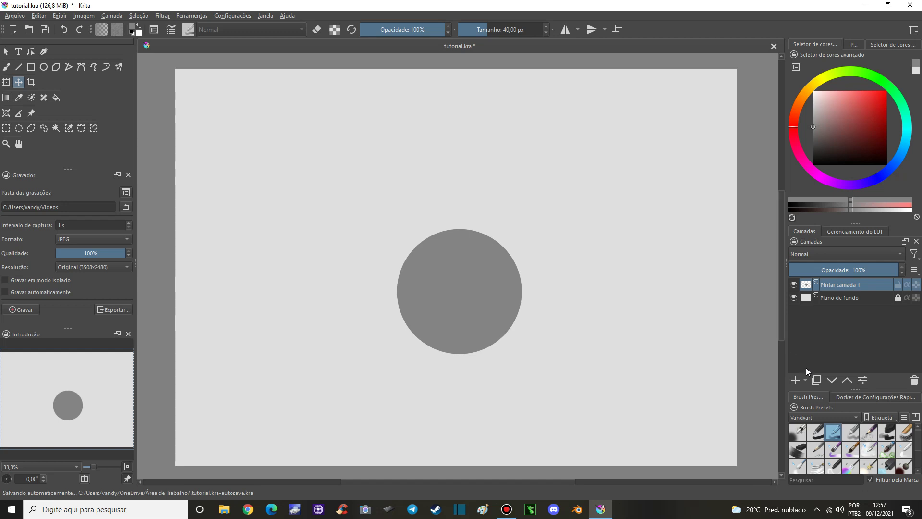
- Create a group layer, move Pintar camada 1 into it, and lock that layer
{"action": "left_click", "coordinate": [806, 379]}
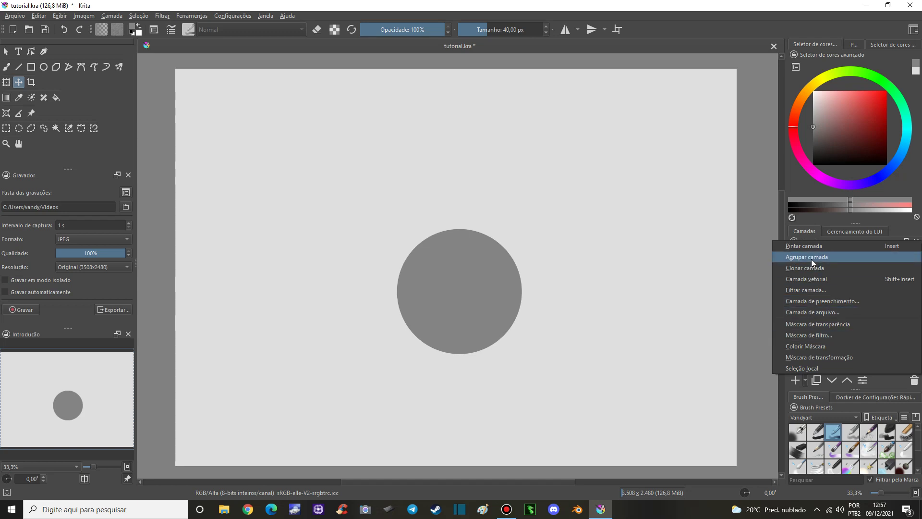
{"action": "left_click", "coordinate": [811, 259]}
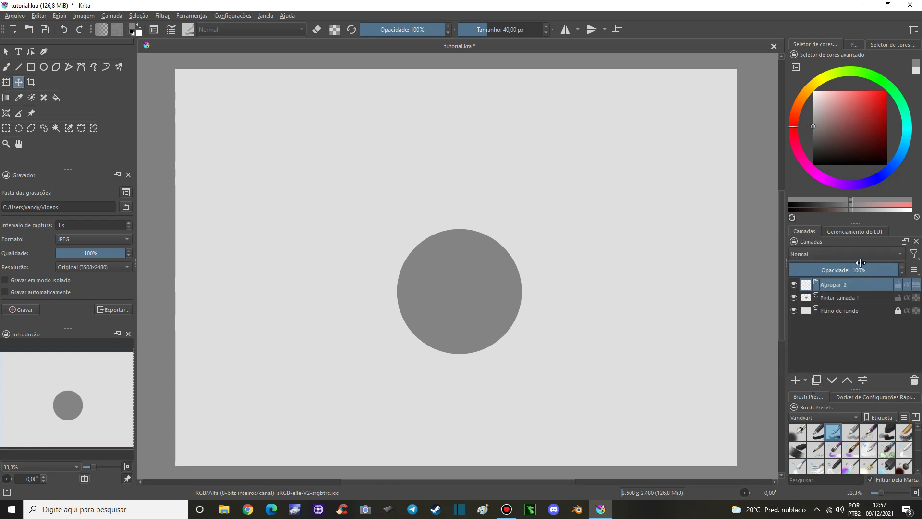
{"action": "left_click", "coordinate": [840, 298]}
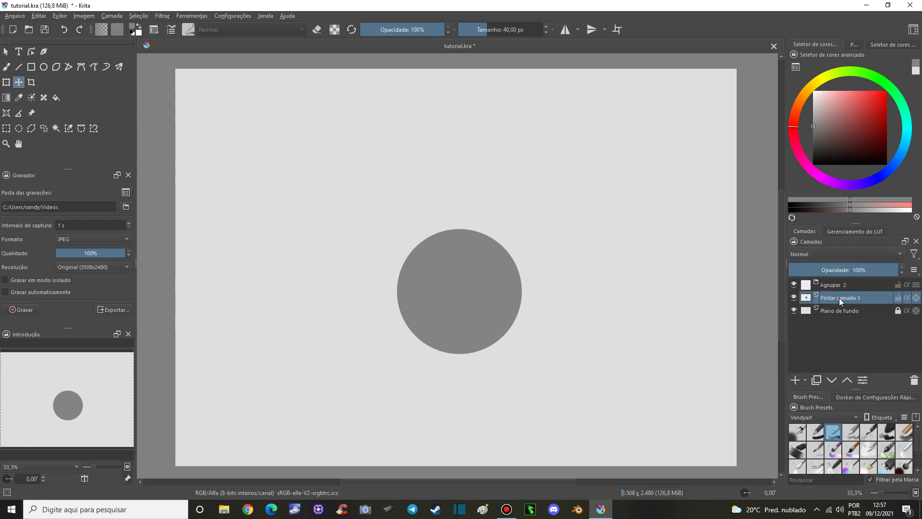
{"action": "left_click", "coordinate": [848, 381]}
{"action": "left_click", "coordinate": [898, 298]}
- Add a new paint layer inside the group and use the Basic-1 brush preset
{"action": "left_click", "coordinate": [796, 381]}
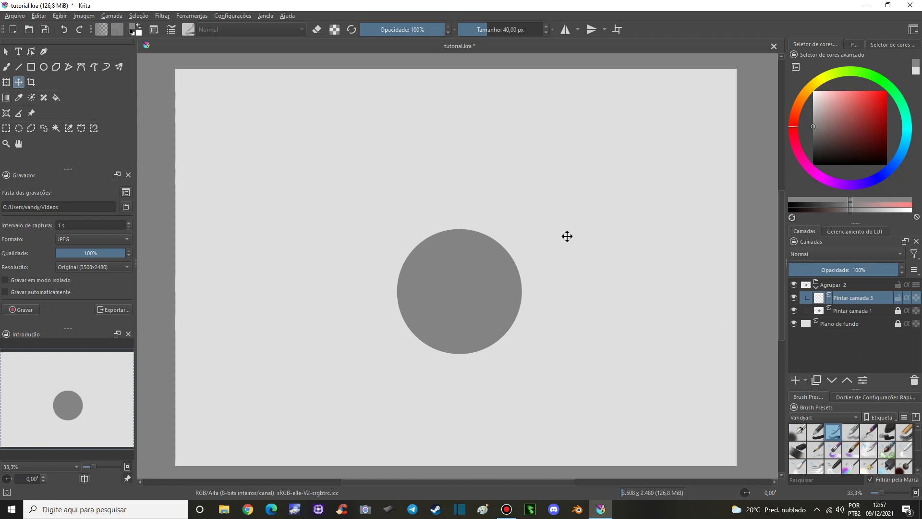
{"action": "left_click", "coordinate": [819, 432]}
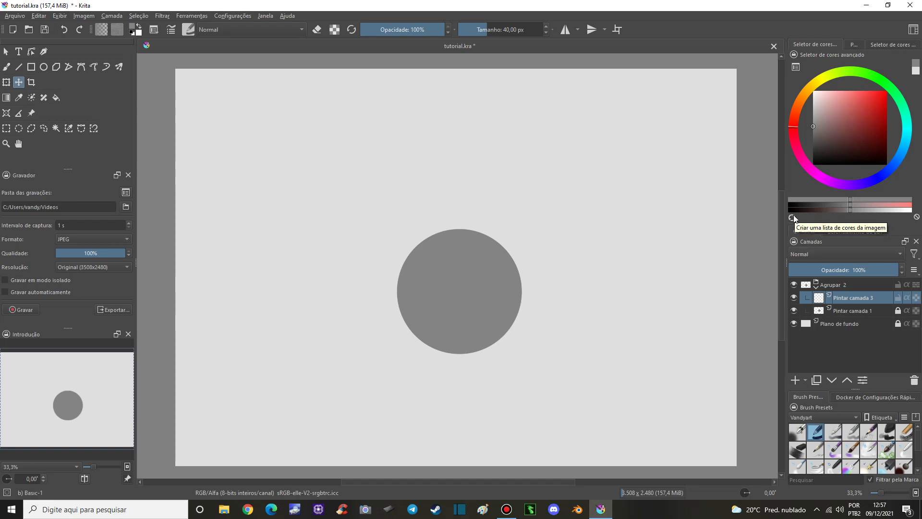
{"action": "key", "text": "b"}
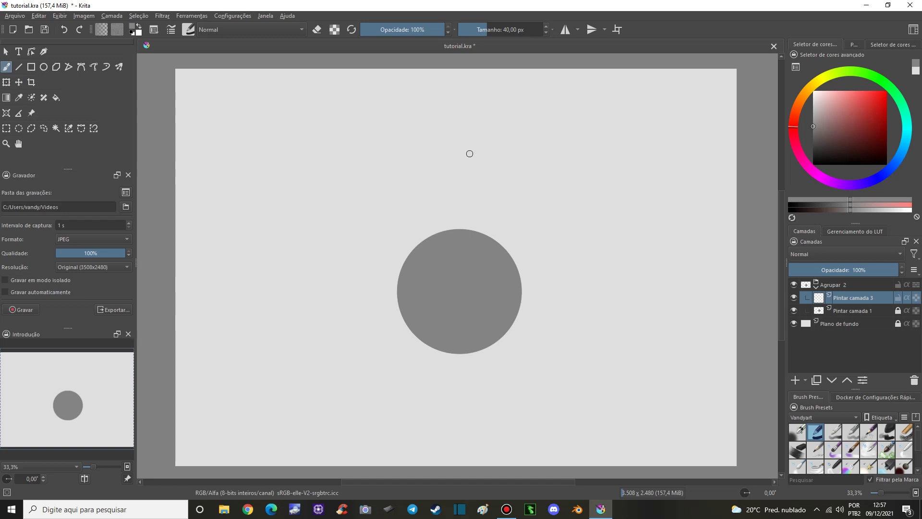
- With a roughly 100 px brush, paint a grey dab and a black dab to its left
{"action": "left_click_drag", "start_coordinate": [470, 154], "coordinate": [476, 153]}
{"action": "left_click_drag", "start_coordinate": [465, 134], "coordinate": [457, 134]}
{"action": "left_click", "coordinate": [457, 130]}
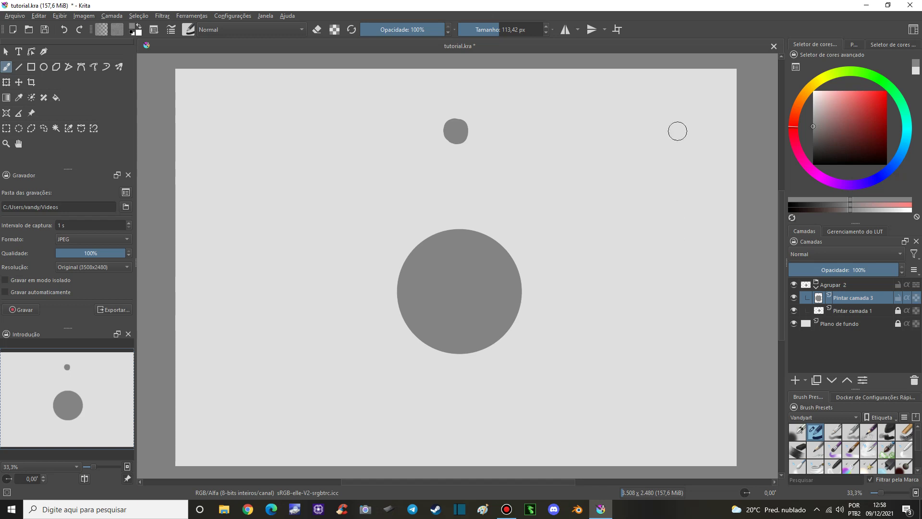
{"action": "left_click", "coordinate": [808, 89]}
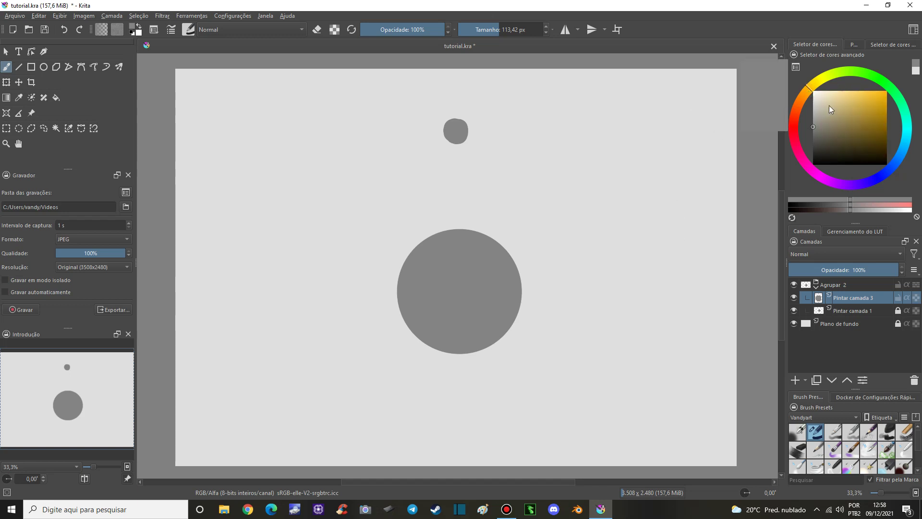
{"action": "left_click", "coordinate": [802, 98]}
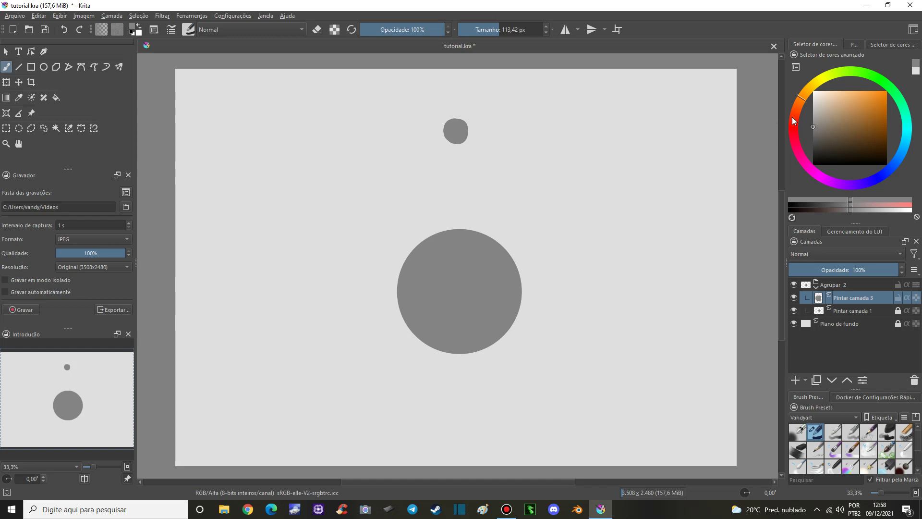
{"action": "left_click_drag", "start_coordinate": [812, 127], "coordinate": [804, 156]}
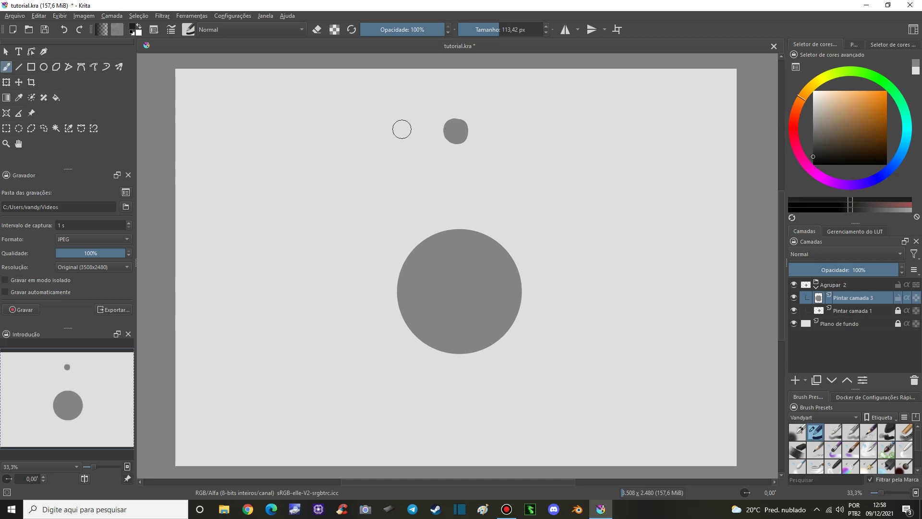
{"action": "left_click_drag", "start_coordinate": [402, 128], "coordinate": [403, 129]}
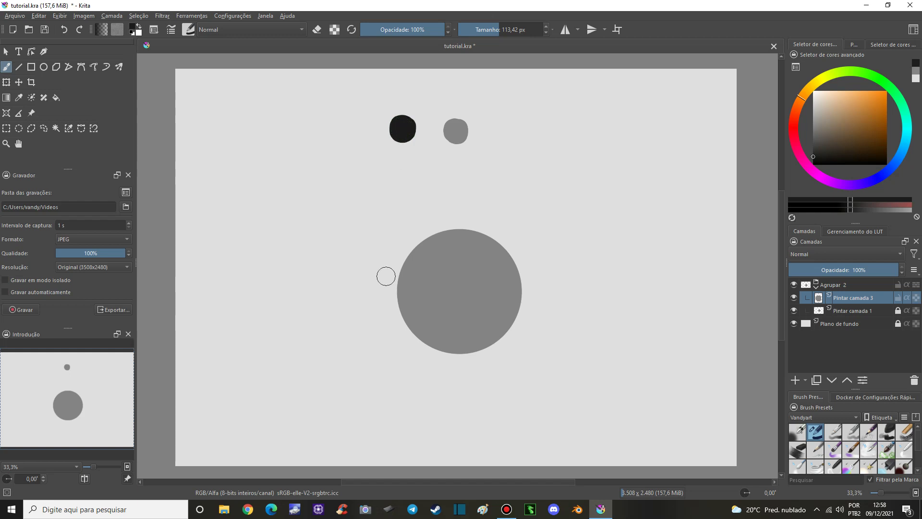
- Paint a near-white dab to the right of the grey dot
{"action": "key", "text": "ctrl"}
{"action": "left_click", "coordinate": [473, 263], "text": "ctrl"}
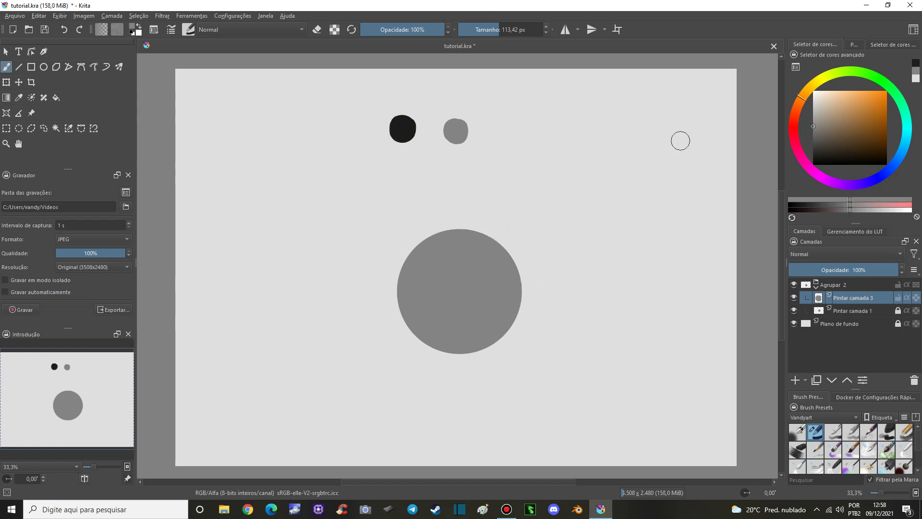
{"action": "left_click_drag", "start_coordinate": [814, 125], "coordinate": [810, 97]}
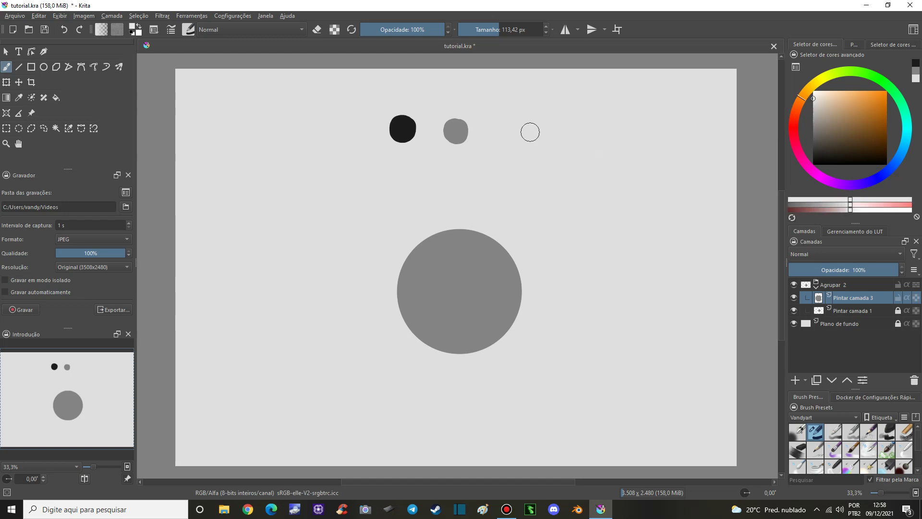
{"action": "left_click", "coordinate": [503, 128]}
{"action": "left_click", "coordinate": [812, 98]}
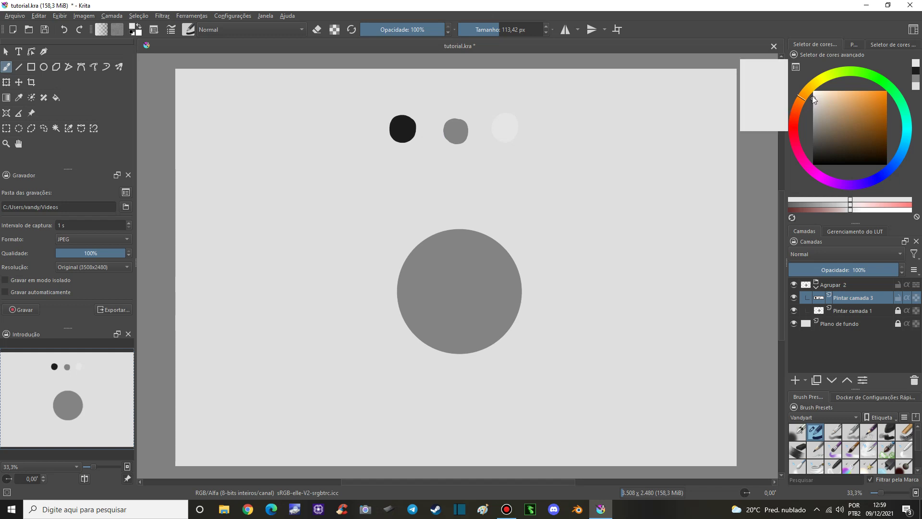
{"action": "left_click", "coordinate": [509, 127]}
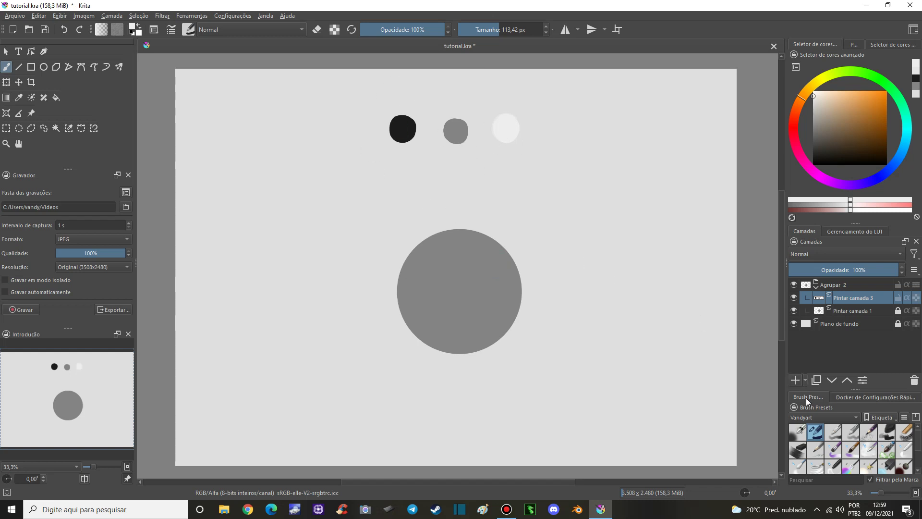
- Draw a black bracket under the tone dots and hand-letter VOLUME beneath it with a small brush
{"action": "left_click", "coordinate": [403, 128], "text": "ctrl"}
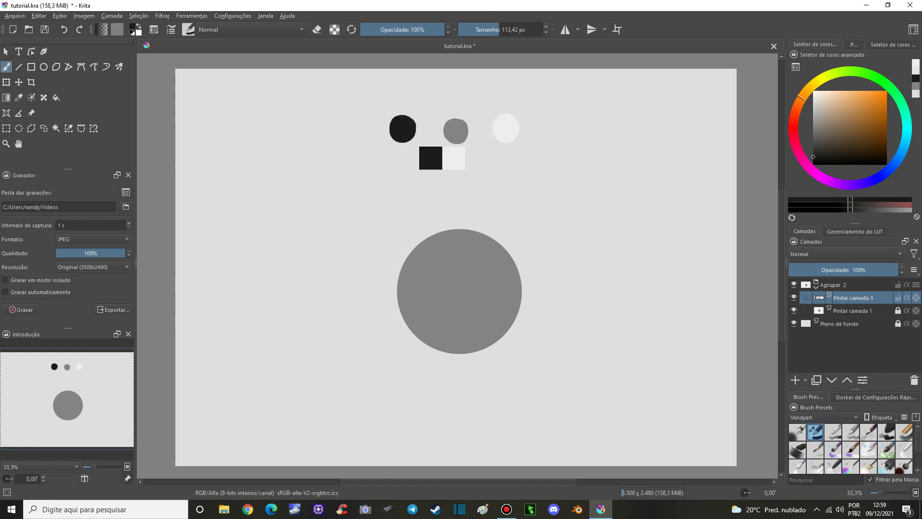
{"action": "mouse_move", "coordinate": [386, 168]}
{"action": "left_mouse_down"}
{"action": "mouse_move", "coordinate": [382, 144]}
{"action": "mouse_move", "coordinate": [383, 154]}
{"action": "mouse_move", "coordinate": [527, 150]}
{"action": "left_mouse_up"}
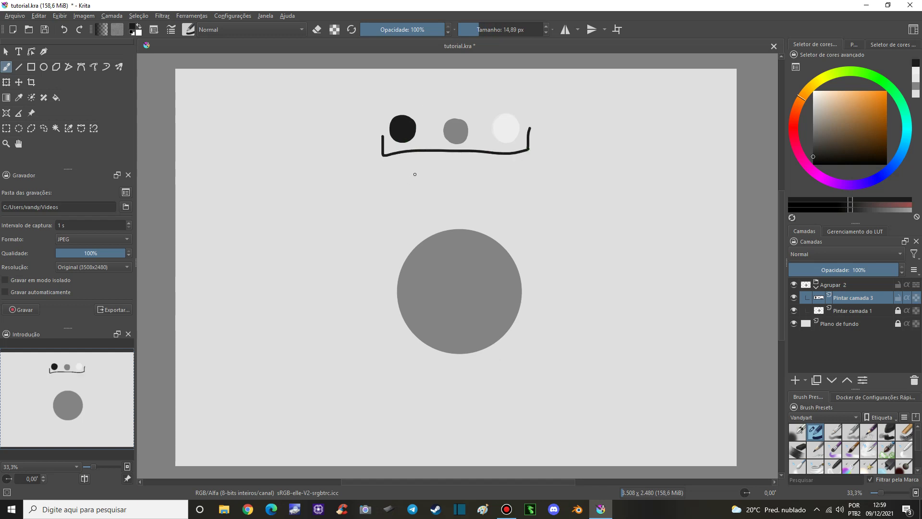
{"action": "key", "text": "ctrl+z"}
{"action": "left_click_drag", "start_coordinate": [410, 160], "coordinate": [416, 173]}
{"action": "mouse_move", "coordinate": [423, 160]}
{"action": "left_mouse_down"}
{"action": "mouse_move", "coordinate": [417, 166]}
{"action": "mouse_move", "coordinate": [456, 158]}
{"action": "mouse_move", "coordinate": [474, 169]}
{"action": "mouse_move", "coordinate": [480, 160]}
{"action": "left_mouse_up"}
{"action": "key", "text": "e"}
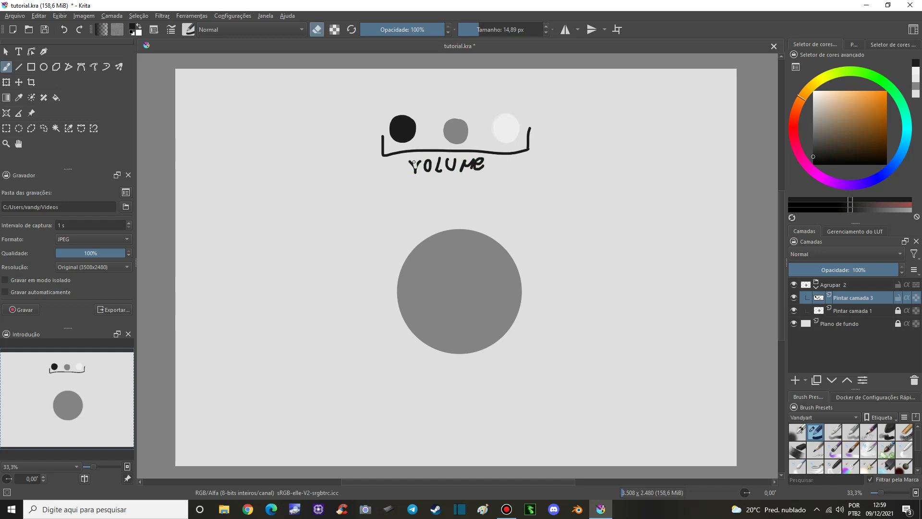
{"action": "key", "text": "e"}
{"action": "key", "text": "e"}
{"action": "key", "text": "e"}
{"action": "key", "text": "e"}
{"action": "key", "text": "e"}
{"action": "key", "text": "e"}
{"action": "key", "text": "e"}
{"action": "key", "text": "e"}
{"action": "key", "text": "e"}
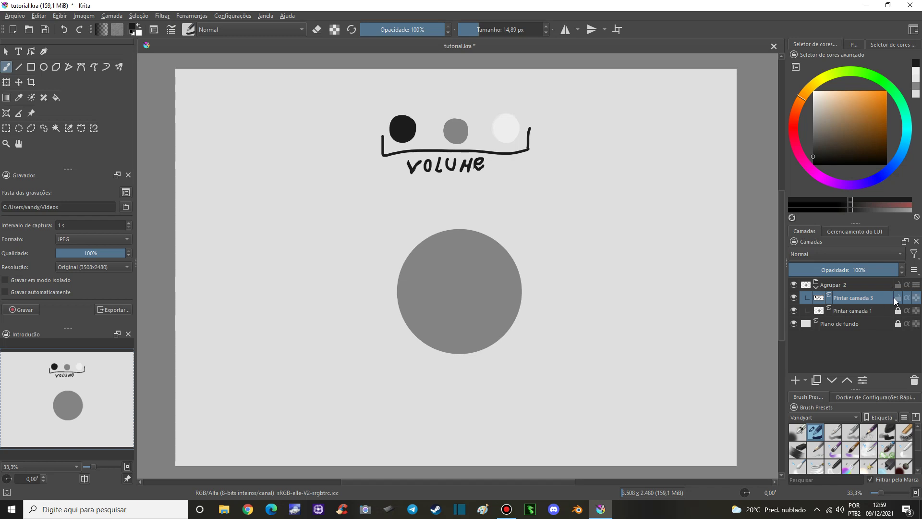
- Add Pintar camada 4 above Pintar camada 1 and load the 600 px Airbrush Soft preset
{"action": "left_click", "coordinate": [856, 310]}
{"action": "left_click", "coordinate": [795, 380]}
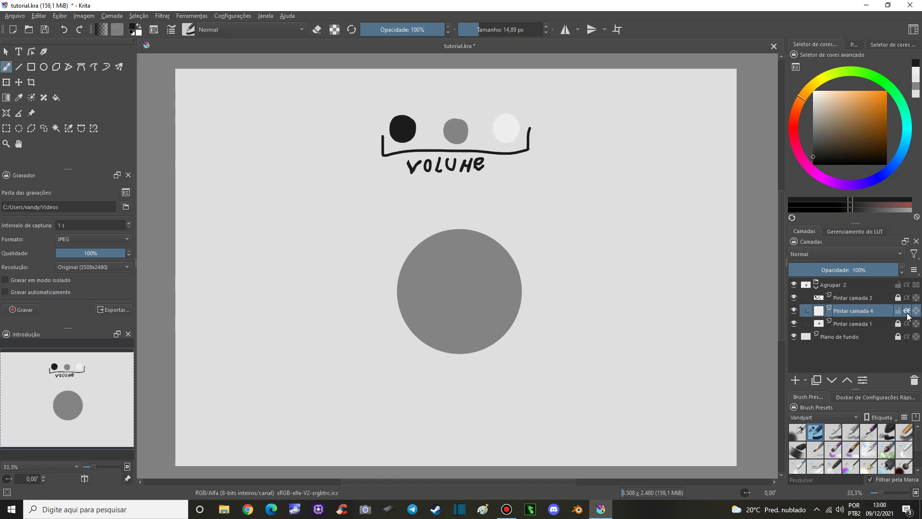
{"action": "mouse_move", "coordinate": [798, 431]}
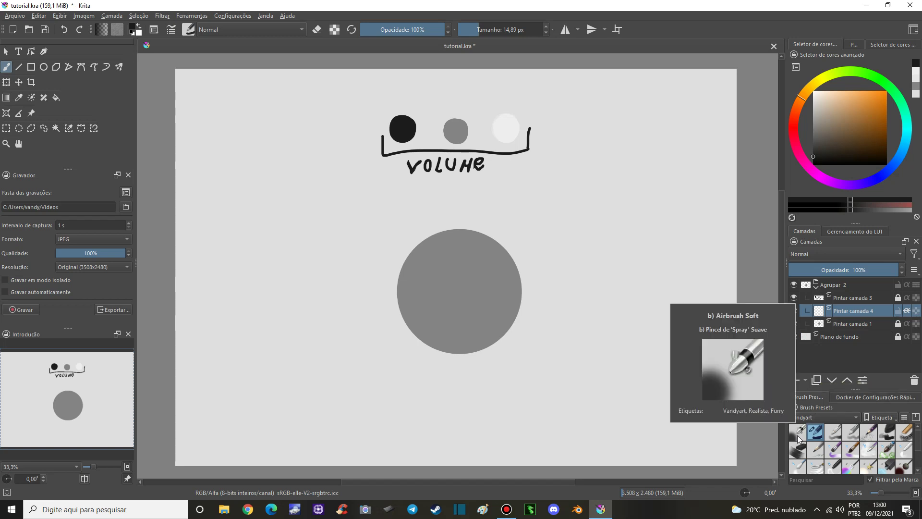
{"action": "left_click", "coordinate": [798, 438]}
{"action": "left_click", "coordinate": [401, 129], "text": "ctrl"}
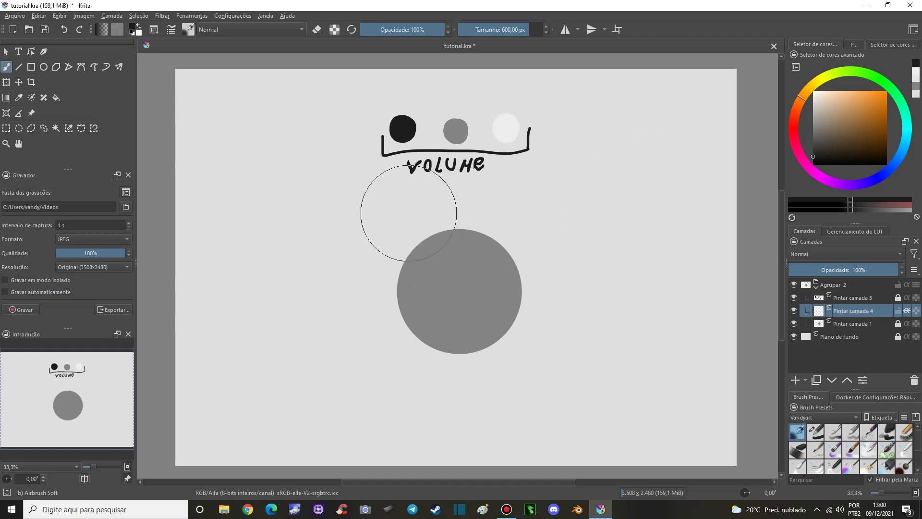
- Airbrush dark shading on the circle's lower left and soften it with the eraser
{"action": "mouse_move", "coordinate": [408, 213]}
{"action": "left_mouse_down"}
{"action": "mouse_move", "coordinate": [377, 340]}
{"action": "mouse_move", "coordinate": [412, 366]}
{"action": "mouse_move", "coordinate": [369, 293]}
{"action": "mouse_move", "coordinate": [474, 385]}
{"action": "mouse_move", "coordinate": [494, 350]}
{"action": "mouse_move", "coordinate": [381, 278]}
{"action": "mouse_move", "coordinate": [423, 352]}
{"action": "mouse_move", "coordinate": [463, 354]}
{"action": "mouse_move", "coordinate": [472, 342]}
{"action": "mouse_move", "coordinate": [445, 264]}
{"action": "mouse_move", "coordinate": [529, 307]}
{"action": "mouse_move", "coordinate": [447, 268]}
{"action": "mouse_move", "coordinate": [433, 212]}
{"action": "mouse_move", "coordinate": [377, 230]}
{"action": "mouse_move", "coordinate": [410, 222]}
{"action": "mouse_move", "coordinate": [395, 228]}
{"action": "mouse_move", "coordinate": [405, 234]}
{"action": "left_mouse_up"}
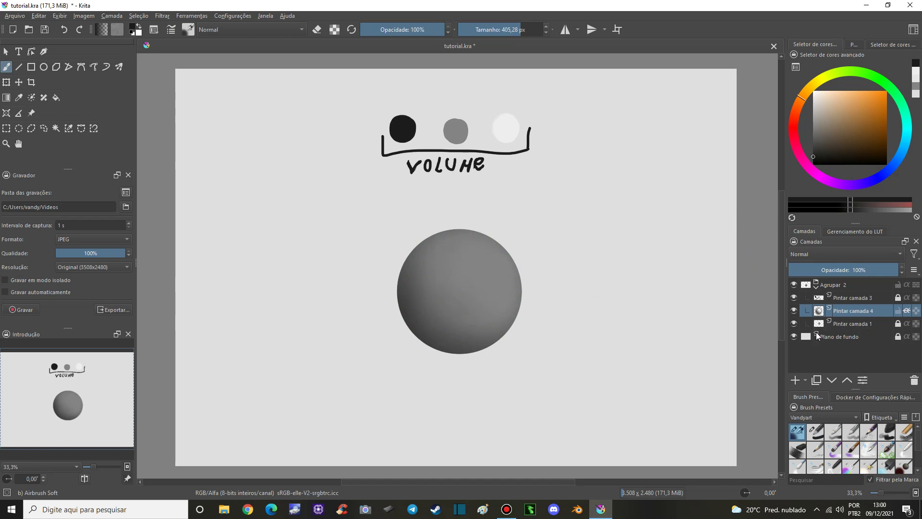
{"action": "key", "text": "e"}
{"action": "left_click_drag", "start_coordinate": [408, 307], "coordinate": [467, 321]}
{"action": "key", "text": "e"}
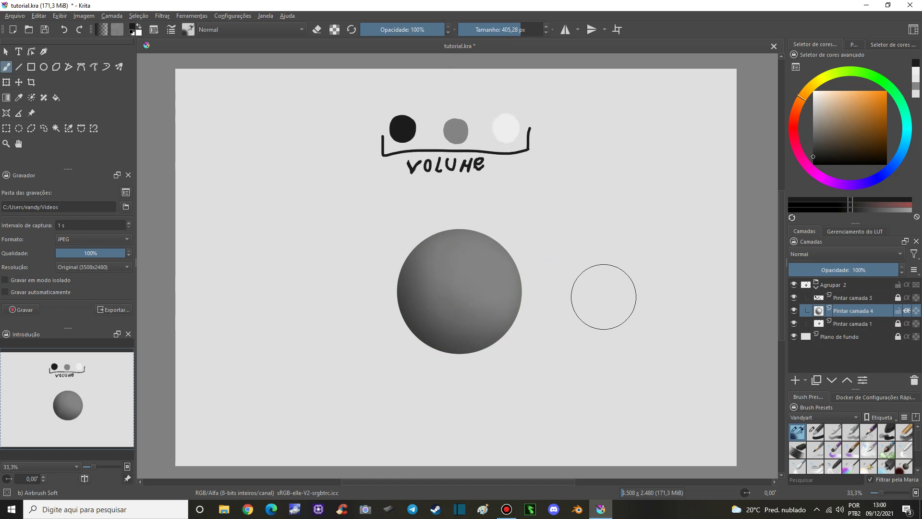
- On a new layer, airbrush a soft near-white highlight on the sphere's upper right, then view at 25%
{"action": "left_click", "coordinate": [796, 380]}
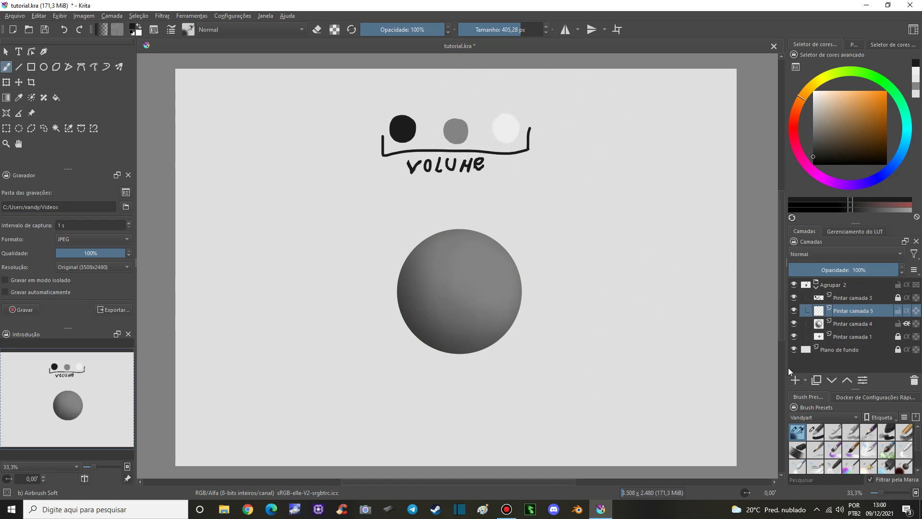
{"action": "left_click", "coordinate": [506, 127], "text": "ctrl"}
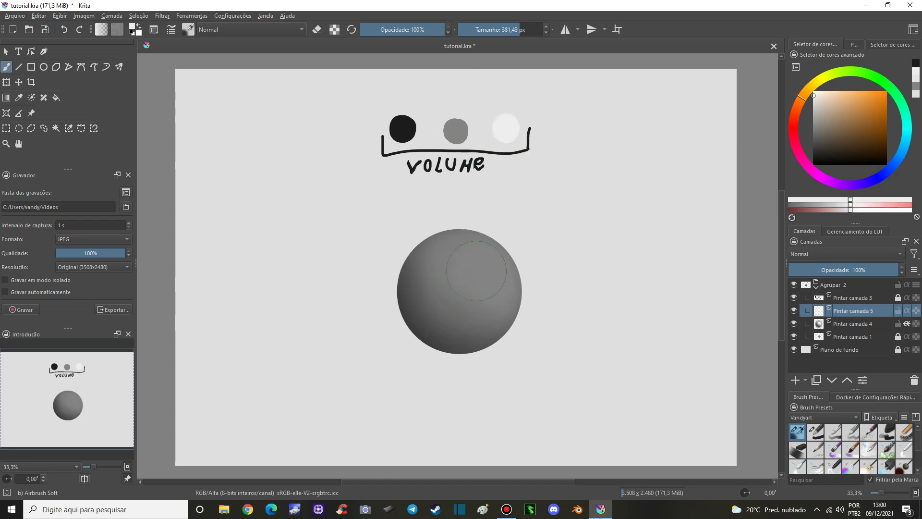
{"action": "left_click_drag", "start_coordinate": [476, 271], "coordinate": [477, 268]}
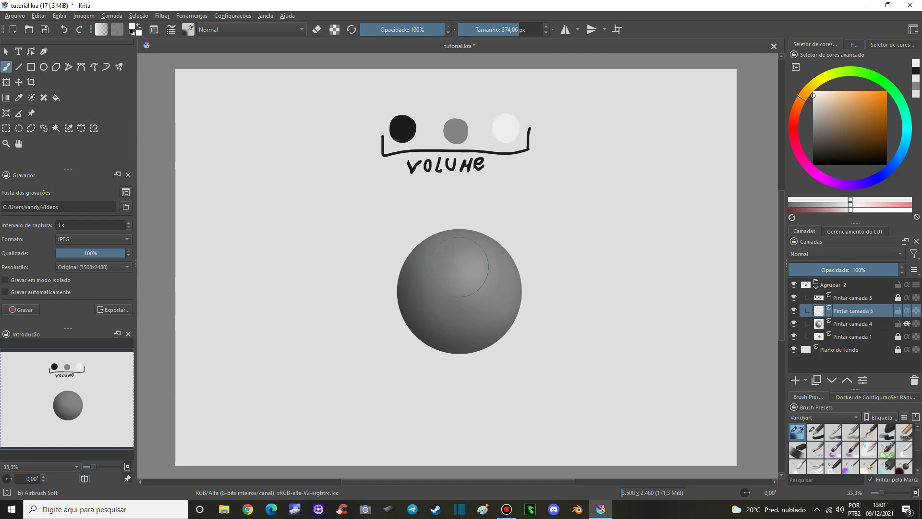
{"action": "key", "text": "e"}
{"action": "key", "text": "e"}
{"action": "key", "text": "e"}
{"action": "left_click_drag", "start_coordinate": [491, 278], "coordinate": [476, 269]}
{"action": "key", "text": "minus"}
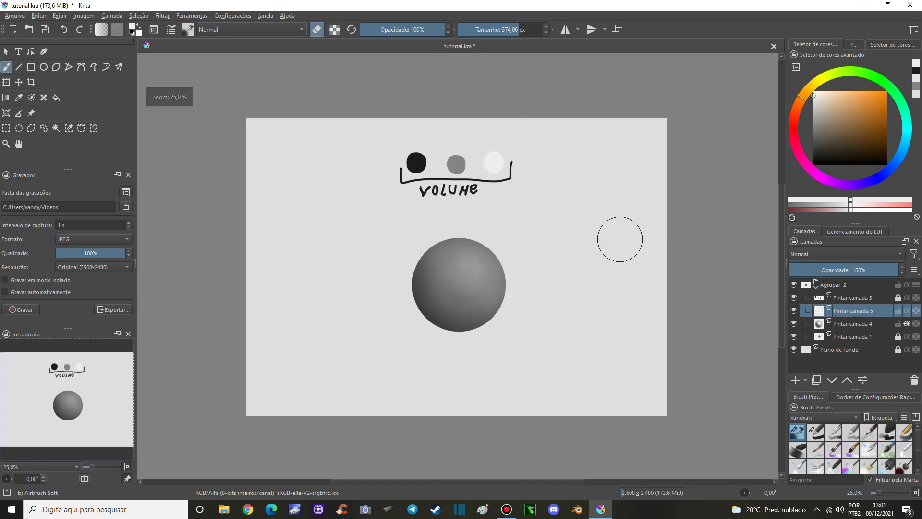
{"action": "key", "text": "minus"}
{"action": "key", "text": "plus"}
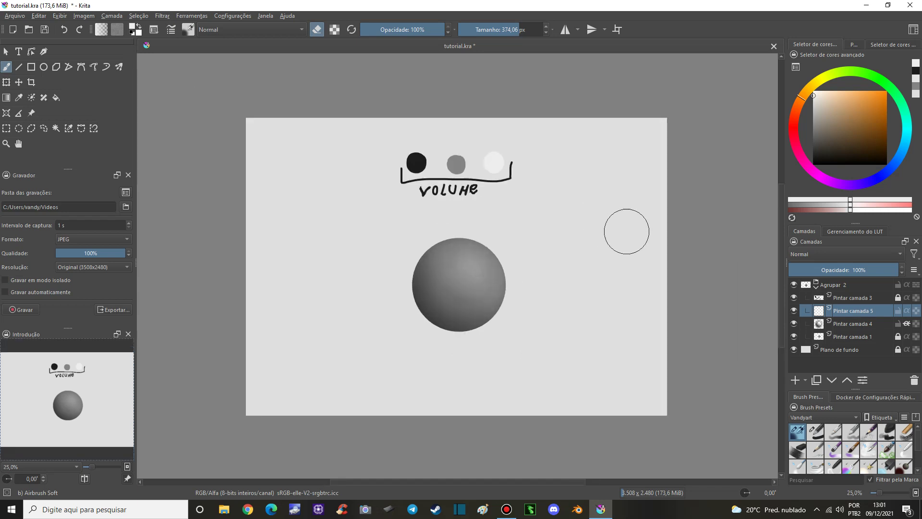
{"action": "left_click_drag", "start_coordinate": [538, 244], "coordinate": [509, 247]}
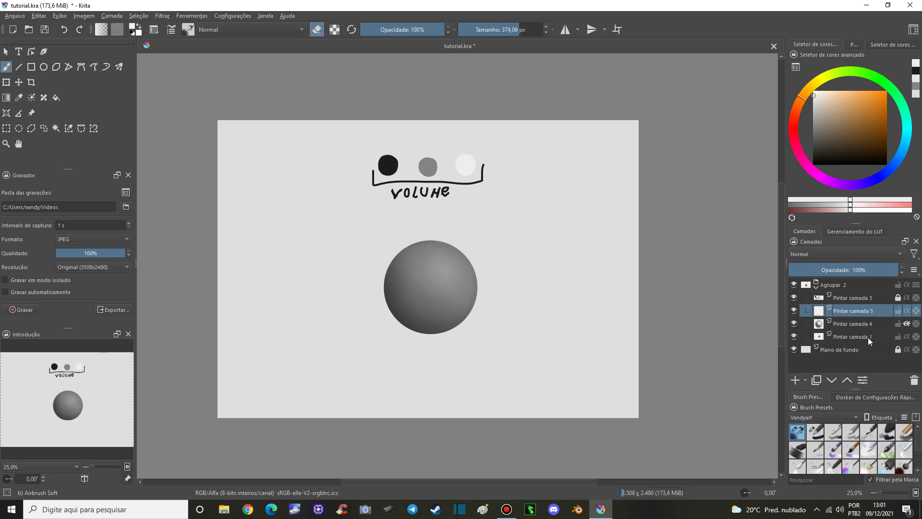
- Merge the shading and highlight layers down into the circle layer
{"action": "left_click", "coordinate": [860, 325]}
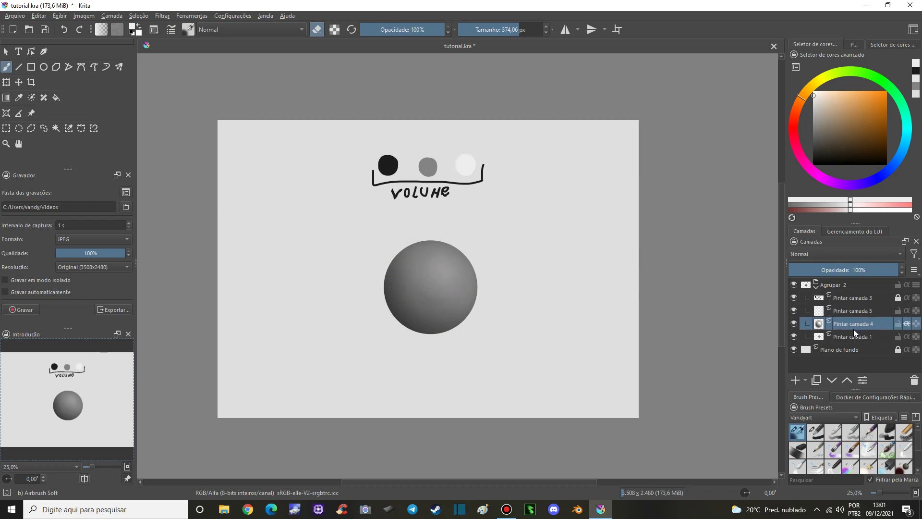
{"action": "key", "text": "ctrl+e"}
{"action": "left_click", "coordinate": [860, 314], "text": "ctrl"}
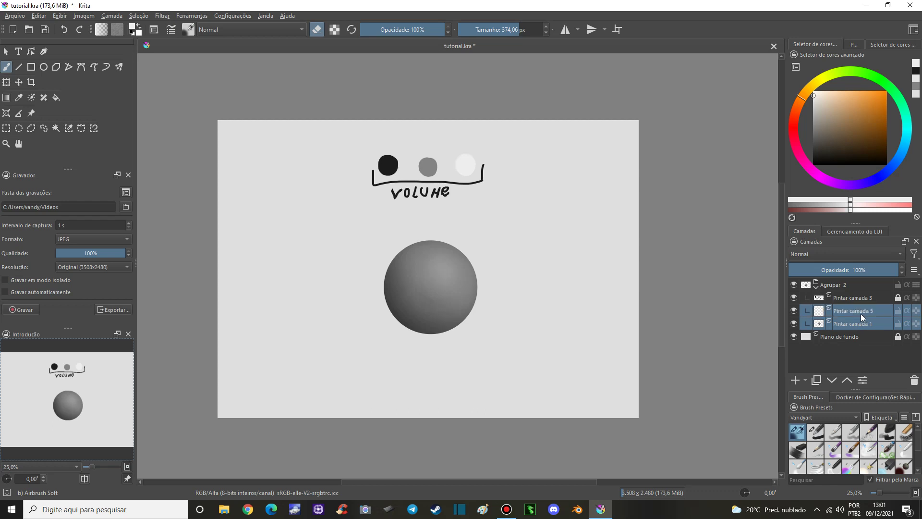
{"action": "left_click", "coordinate": [905, 311]}
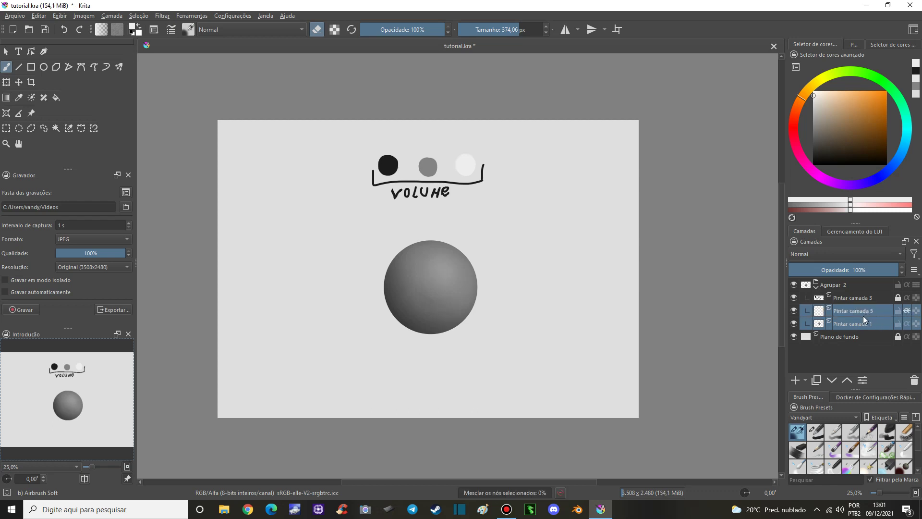
{"action": "key", "text": "ctrl+e"}
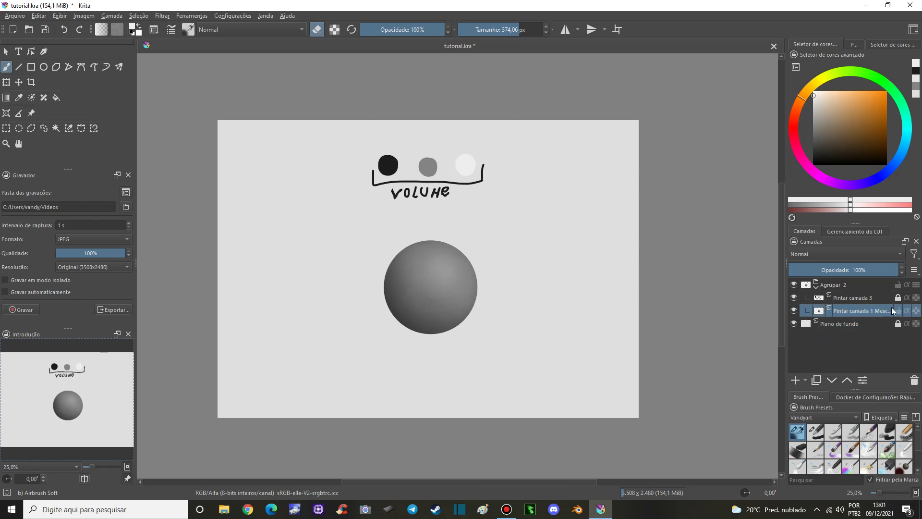
- Add two new empty layers, Pintar camada 4 and 5, above the sphere
{"action": "left_click", "coordinate": [796, 380]}
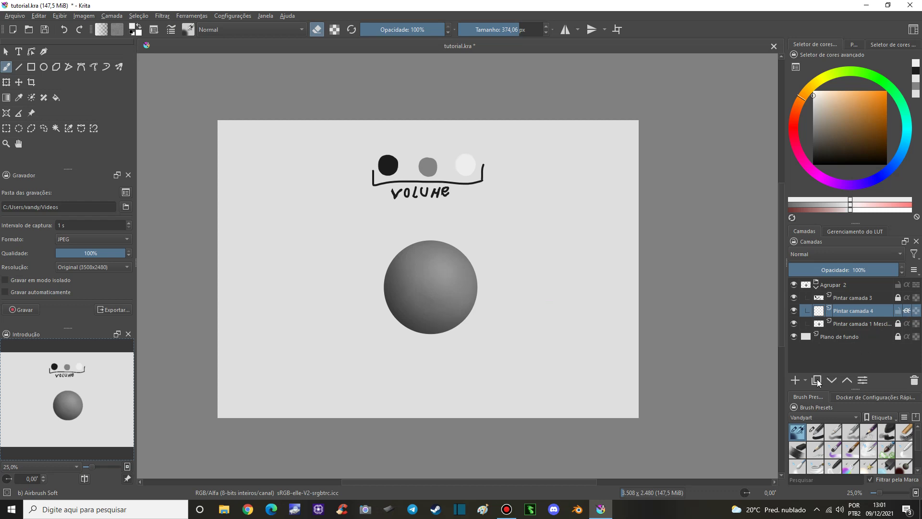
{"action": "left_click", "coordinate": [795, 380]}
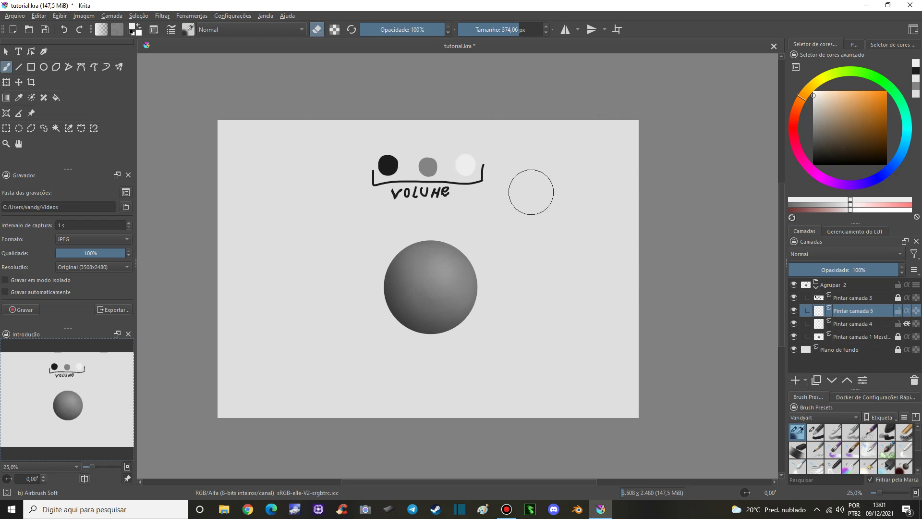
{"action": "scroll", "coordinate": [539, 226], "scroll_direction": "up", "scroll_amount": 1}
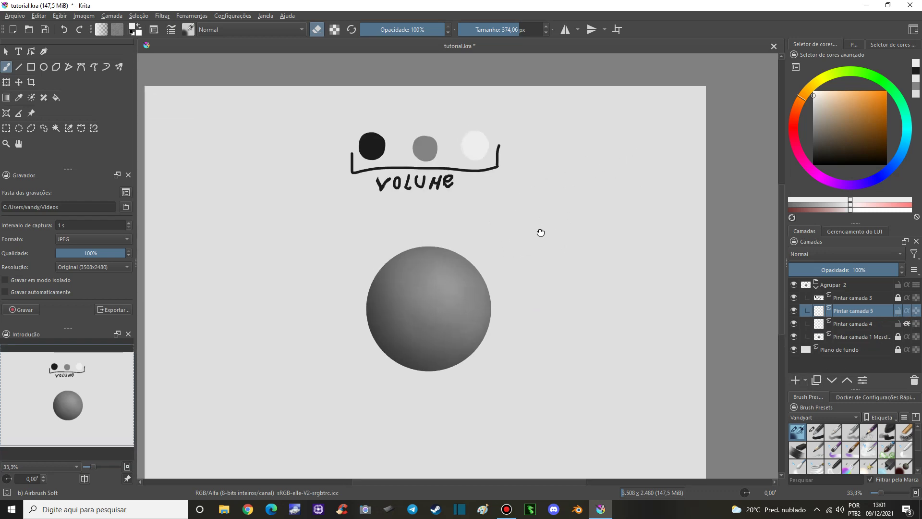
{"action": "key", "text": "minus"}
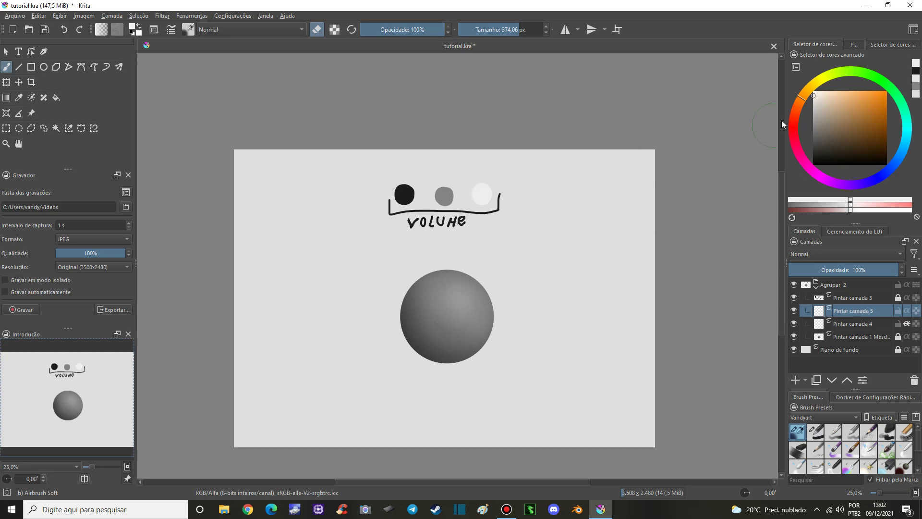
- Paint a pure white light-source dot about 58 px wide with Basic-1, right of the tone row
{"action": "left_click_drag", "start_coordinate": [816, 95], "coordinate": [809, 83]}
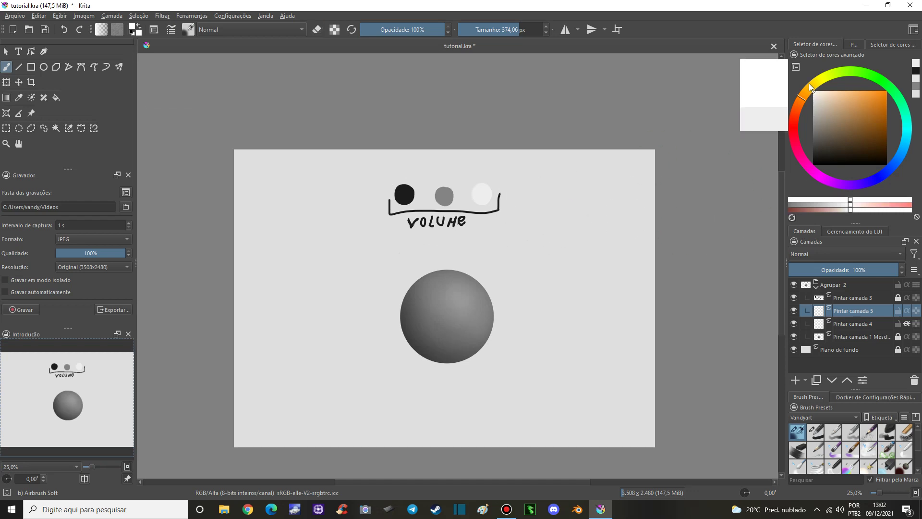
{"action": "left_click", "coordinate": [818, 437]}
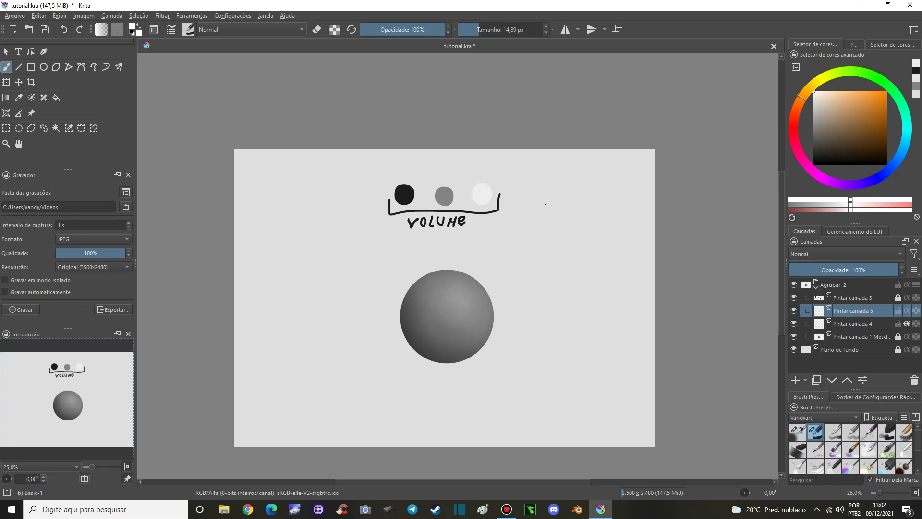
{"action": "mouse_move", "coordinate": [525, 235]}
{"action": "left_mouse_down"}
{"action": "mouse_move", "coordinate": [551, 222]}
{"action": "mouse_move", "coordinate": [546, 215]}
{"action": "left_mouse_up"}
{"action": "left_click", "coordinate": [534, 209]}
{"action": "left_click", "coordinate": [534, 207]}
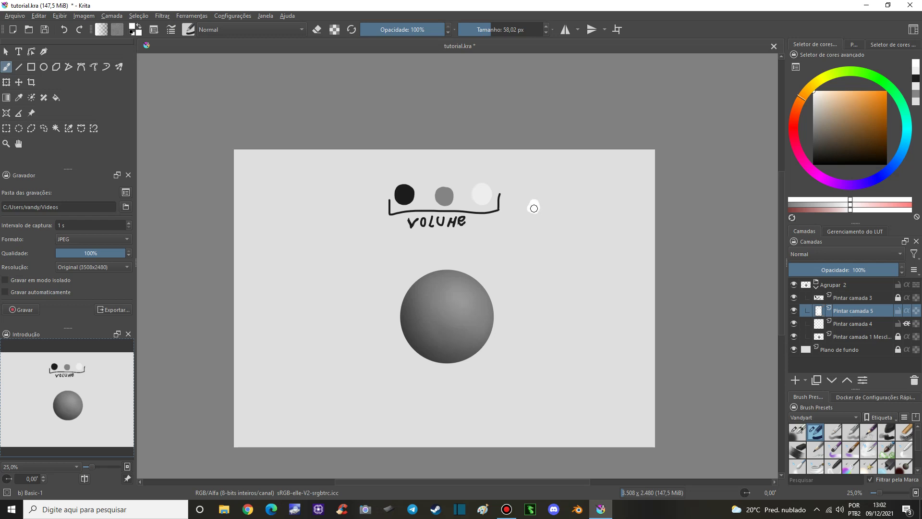
{"action": "left_click_drag", "start_coordinate": [536, 211], "coordinate": [539, 206]}
{"action": "left_click", "coordinate": [21, 68]}
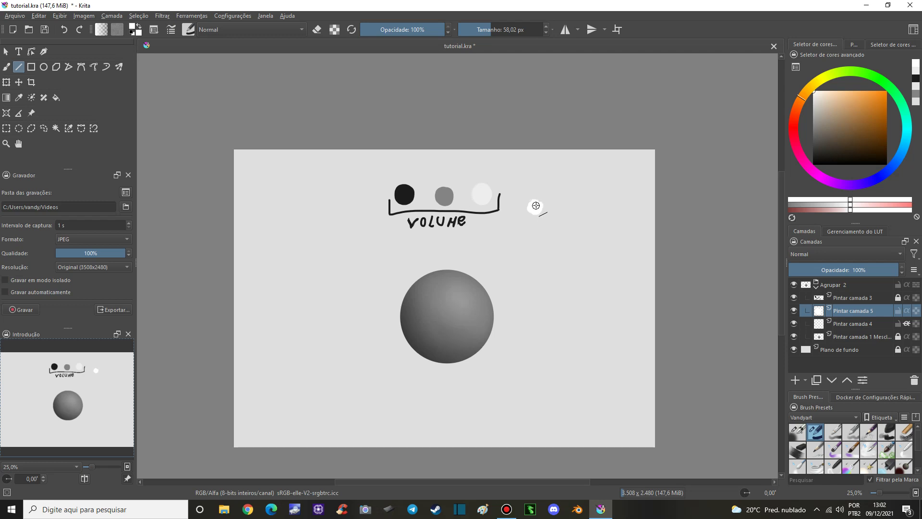
- Draw two 5 px white rays from the white dot past the sphere's left and right sides
{"action": "left_click_drag", "start_coordinate": [536, 205], "coordinate": [314, 338]}
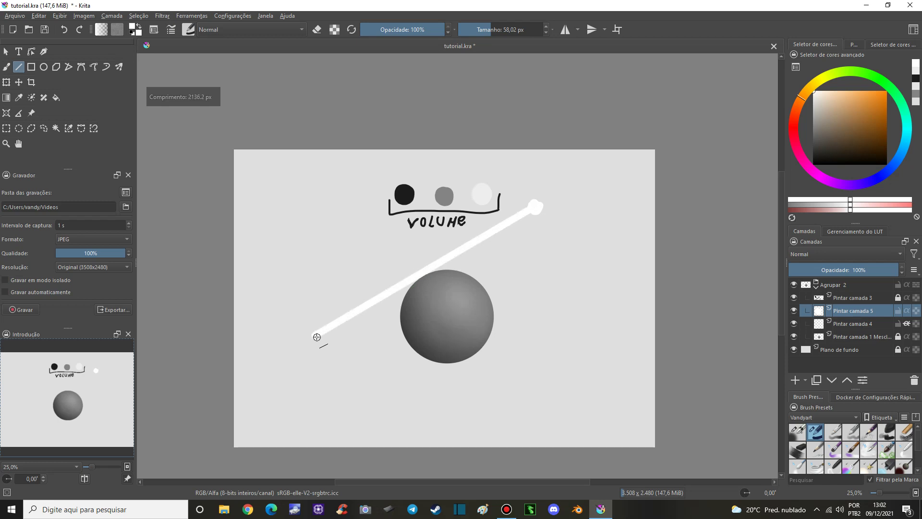
{"action": "key", "text": "ctrl+z"}
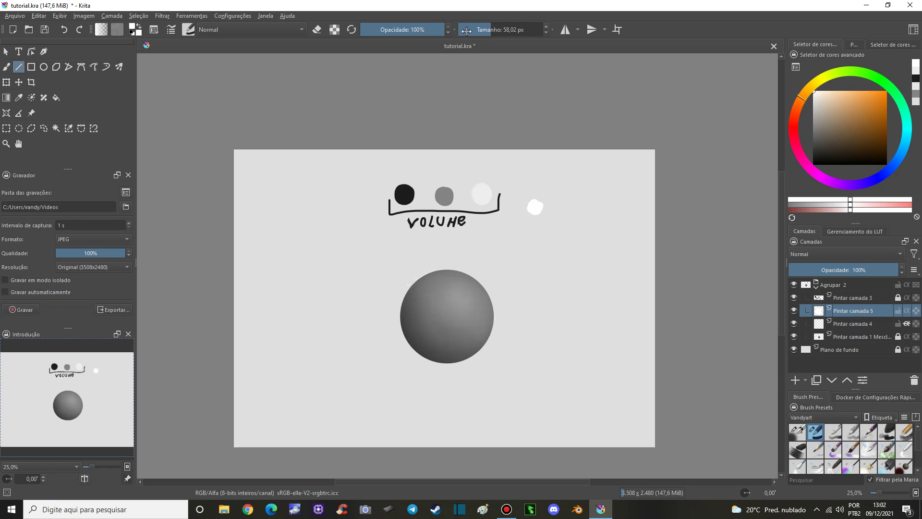
{"action": "left_click_drag", "start_coordinate": [466, 30], "coordinate": [469, 30]}
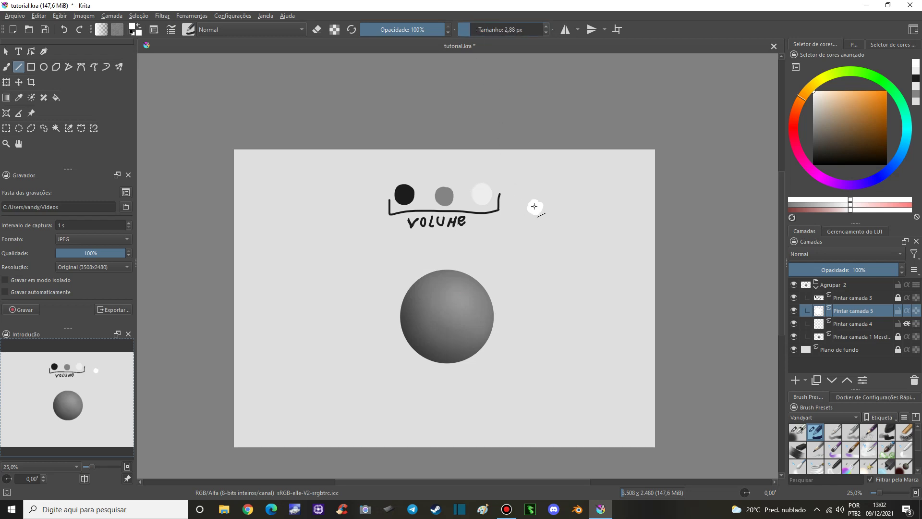
{"action": "left_click_drag", "start_coordinate": [535, 206], "coordinate": [289, 361]}
{"action": "scroll", "coordinate": [485, 292], "scroll_direction": "up", "scroll_amount": 1}
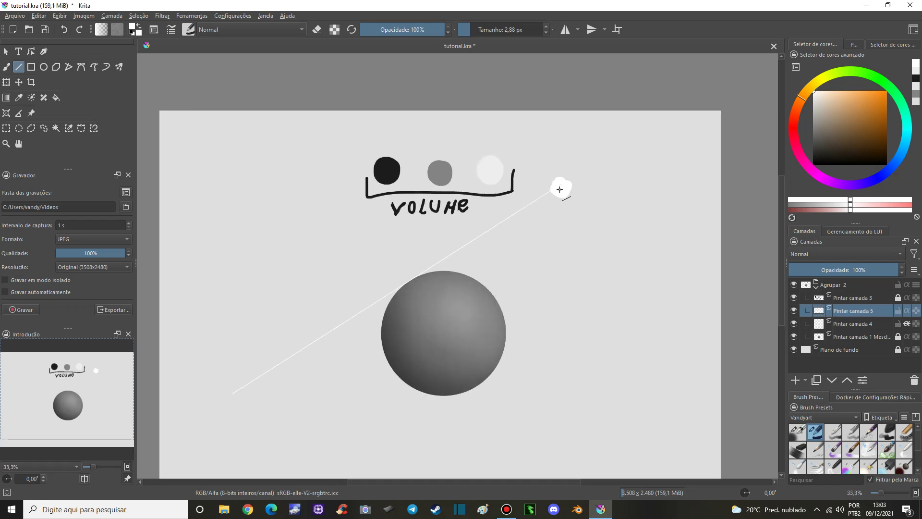
{"action": "mouse_move", "coordinate": [561, 186]}
{"action": "left_mouse_down"}
{"action": "mouse_move", "coordinate": [540, 296]}
{"action": "mouse_move", "coordinate": [465, 459]}
{"action": "left_mouse_up"}
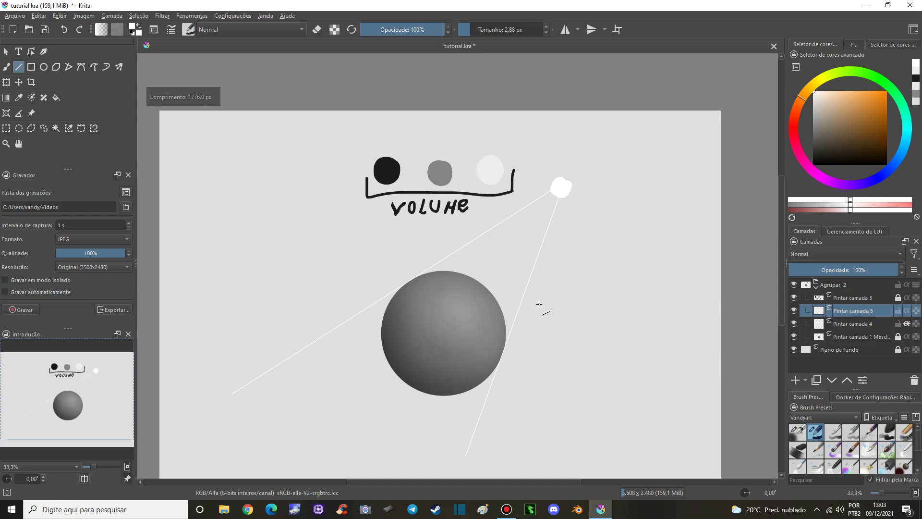
{"action": "key", "text": "minus"}
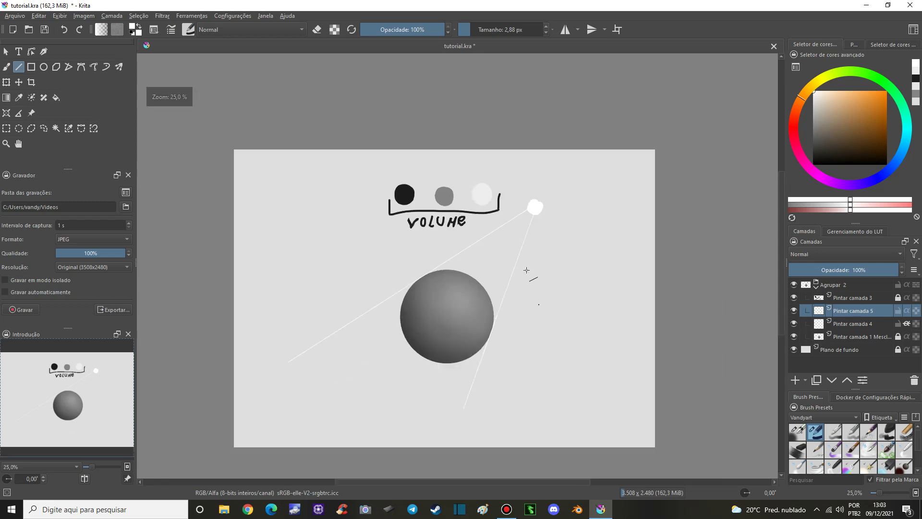
{"action": "key", "text": "plus"}
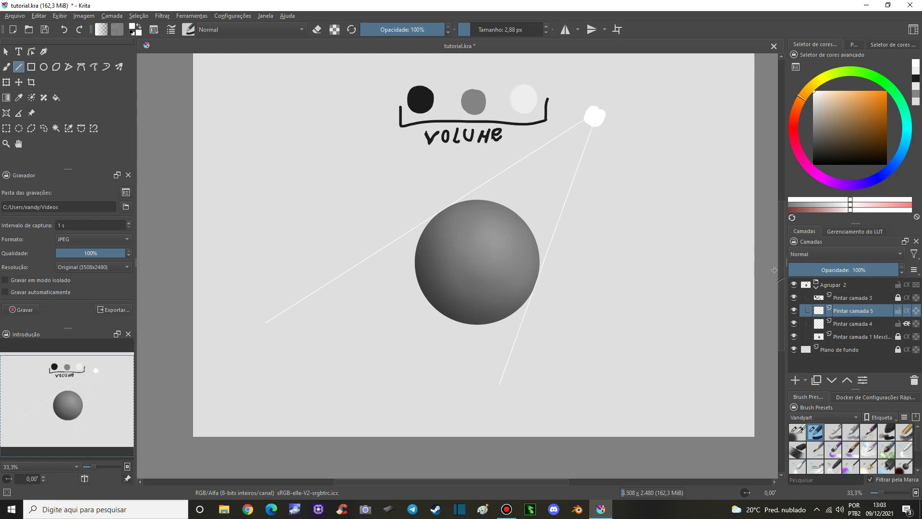
{"action": "left_click", "coordinate": [857, 324]}
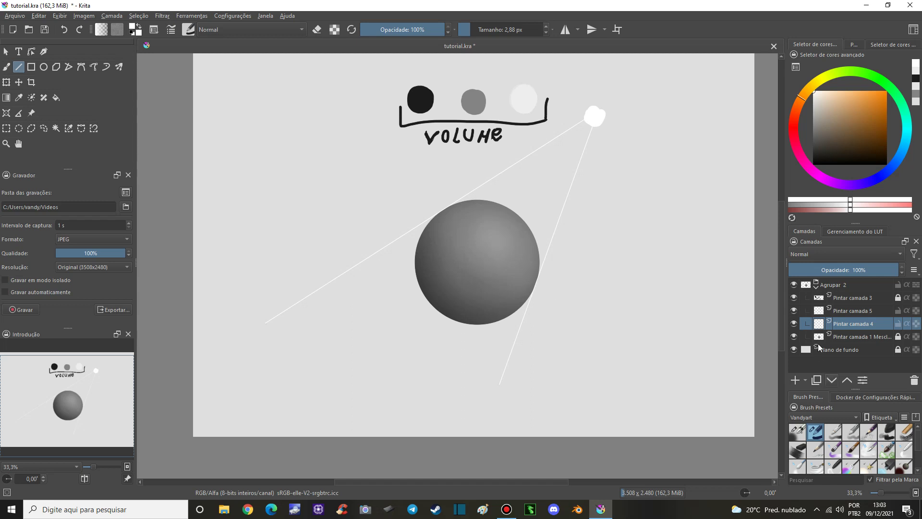
- Paint a soft black Basic-4 Flow Opacity shadow leftward from the sphere, on a layer beneath the sphere
{"action": "left_click", "coordinate": [853, 435]}
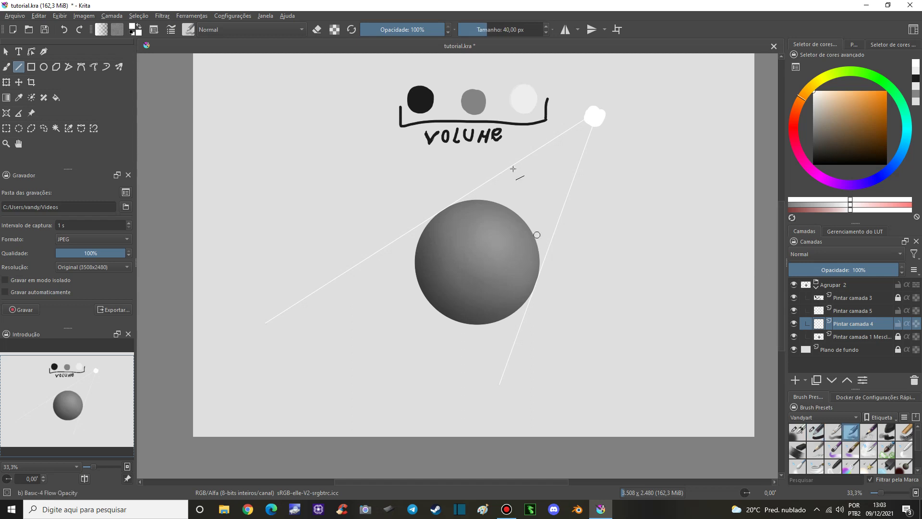
{"action": "left_click", "coordinate": [423, 100], "text": "ctrl"}
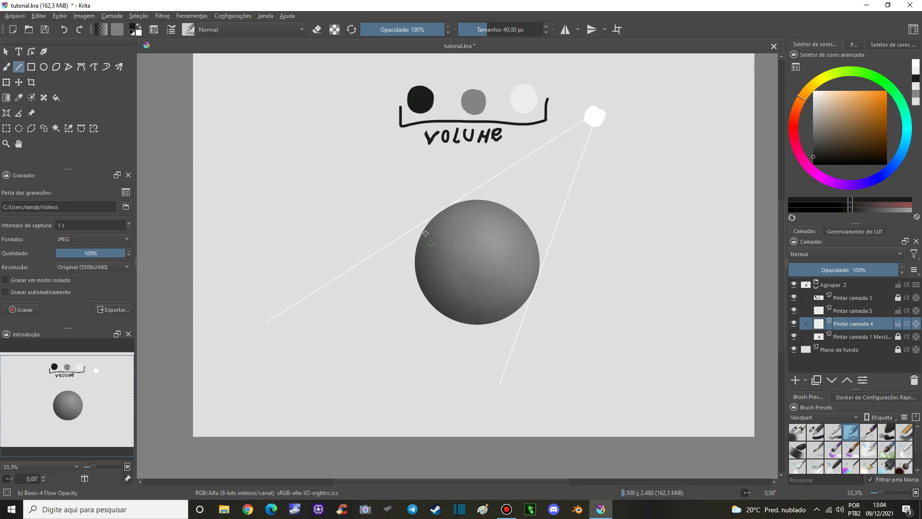
{"action": "key", "text": "b"}
{"action": "left_click_drag", "start_coordinate": [379, 307], "coordinate": [496, 325]}
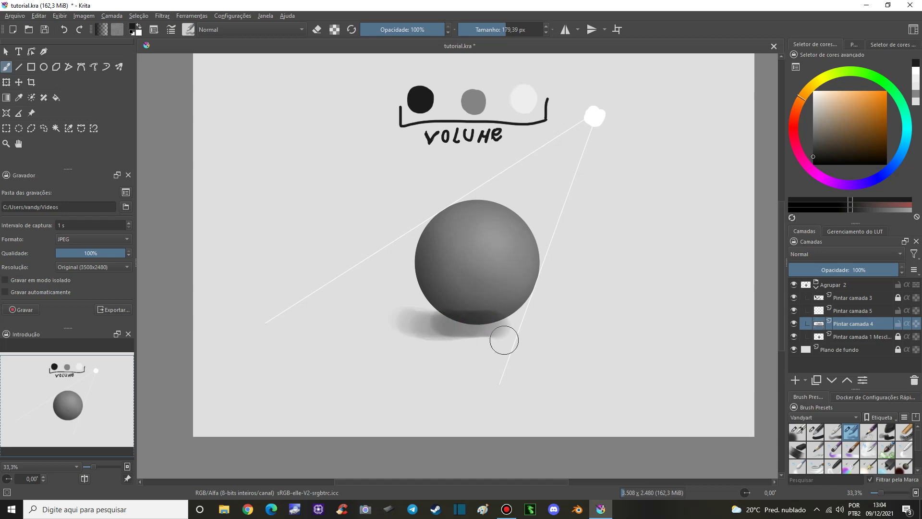
{"action": "left_click", "coordinate": [833, 380]}
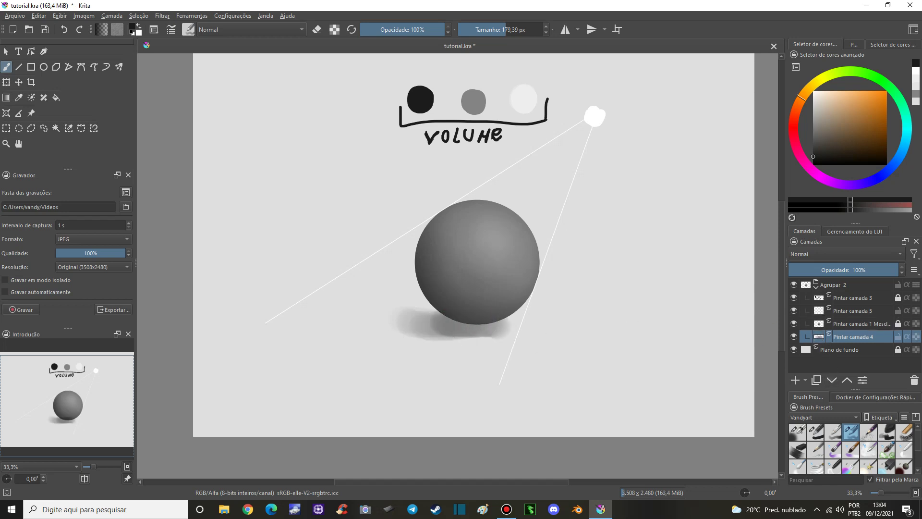
{"action": "mouse_move", "coordinate": [461, 317]}
{"action": "left_mouse_down"}
{"action": "mouse_move", "coordinate": [514, 326]}
{"action": "mouse_move", "coordinate": [280, 323]}
{"action": "mouse_move", "coordinate": [348, 322]}
{"action": "mouse_move", "coordinate": [298, 323]}
{"action": "mouse_move", "coordinate": [307, 331]}
{"action": "mouse_move", "coordinate": [392, 309]}
{"action": "mouse_move", "coordinate": [520, 323]}
{"action": "mouse_move", "coordinate": [288, 322]}
{"action": "mouse_move", "coordinate": [330, 322]}
{"action": "mouse_move", "coordinate": [313, 323]}
{"action": "left_mouse_up"}
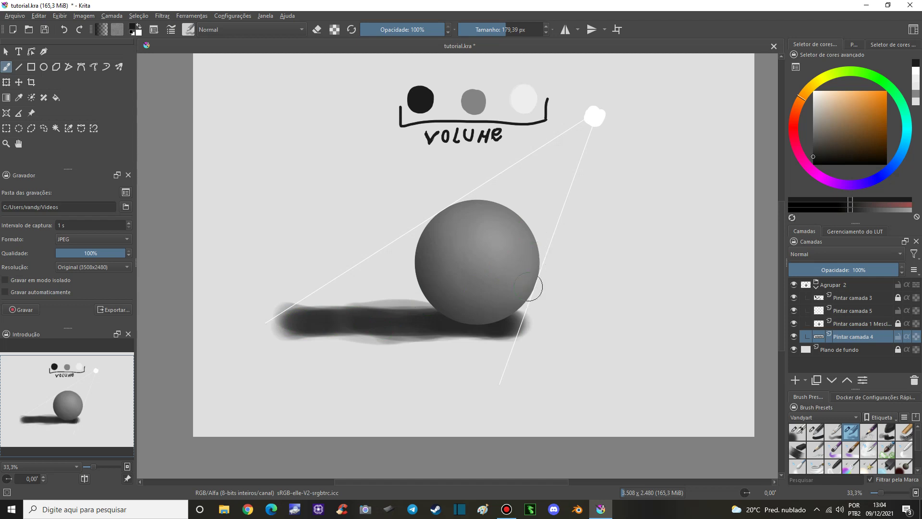
- Erase the cast shadow's blurry top-left, lower and right edges with Basic-3 Flow
{"action": "left_click", "coordinate": [835, 432]}
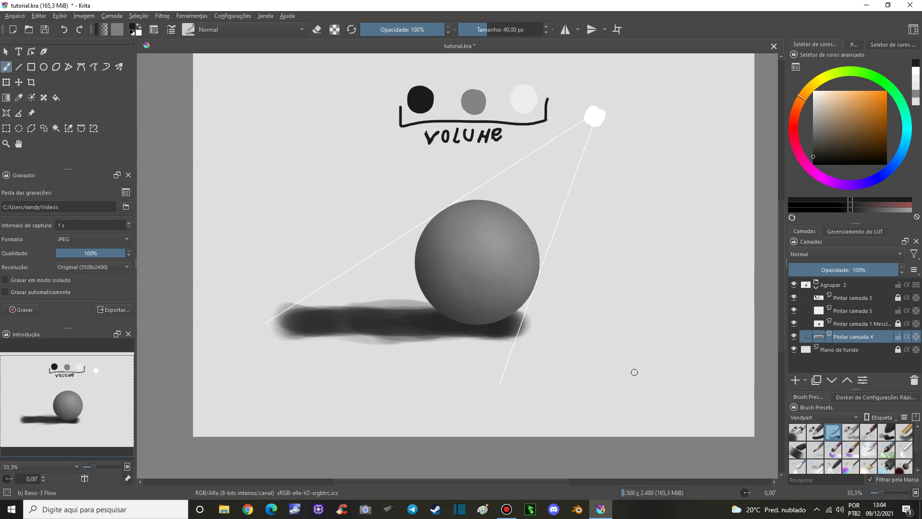
{"action": "key", "text": "e"}
{"action": "left_click_drag", "start_coordinate": [265, 310], "coordinate": [263, 318]}
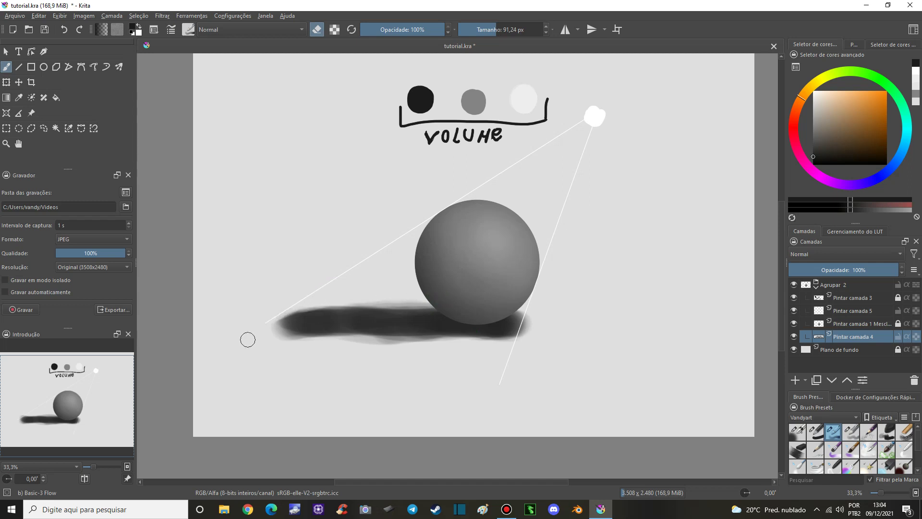
{"action": "mouse_move", "coordinate": [267, 332]}
{"action": "left_mouse_down"}
{"action": "mouse_move", "coordinate": [337, 350]}
{"action": "mouse_move", "coordinate": [526, 340]}
{"action": "left_mouse_up"}
{"action": "left_click_drag", "start_coordinate": [532, 307], "coordinate": [525, 330]}
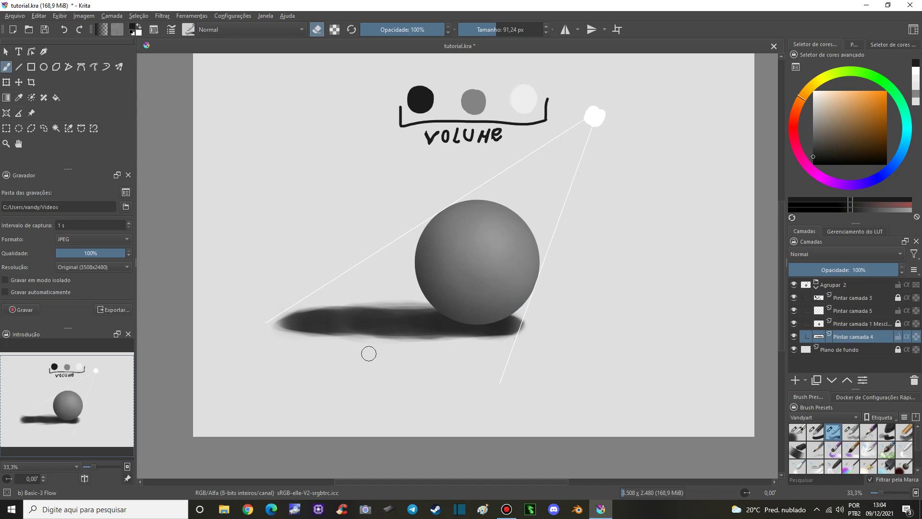
- Darken the middle of the cast shadow with a larger brush
{"action": "key", "text": "e"}
{"action": "key", "text": "bracketright"}
{"action": "mouse_move", "coordinate": [326, 319]}
{"action": "left_mouse_down"}
{"action": "mouse_move", "coordinate": [438, 318]}
{"action": "mouse_move", "coordinate": [334, 326]}
{"action": "mouse_move", "coordinate": [313, 319]}
{"action": "mouse_move", "coordinate": [509, 328]}
{"action": "left_mouse_up"}
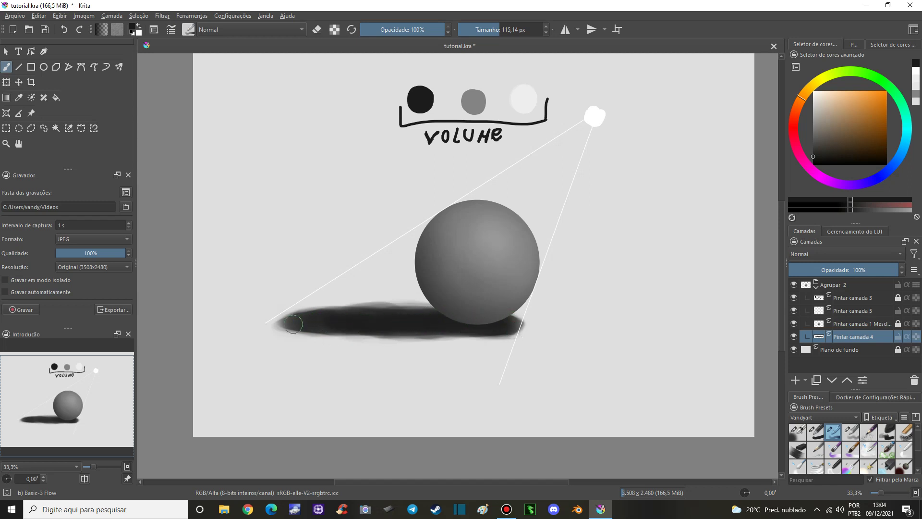
{"action": "key", "text": "e"}
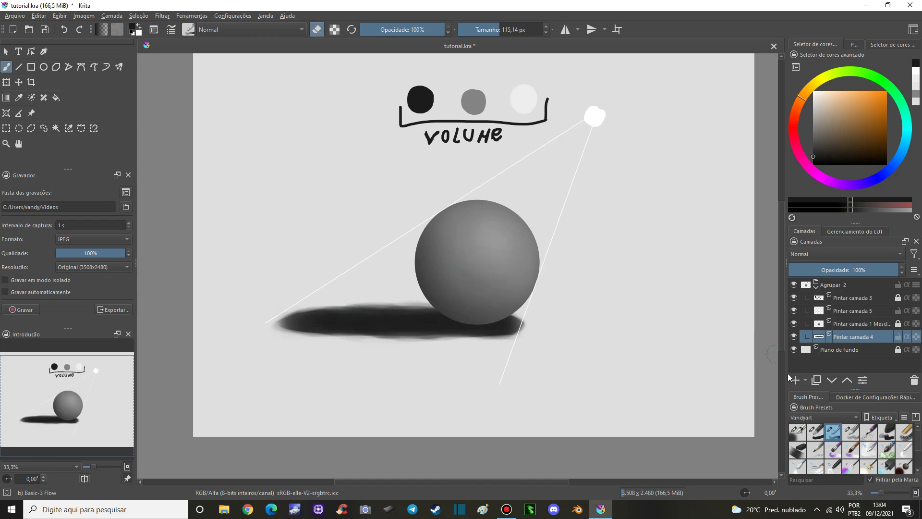
- Softly erase the shadow's left end with a large Airbrush Soft and add a new paint layer
{"action": "left_click", "coordinate": [799, 432]}
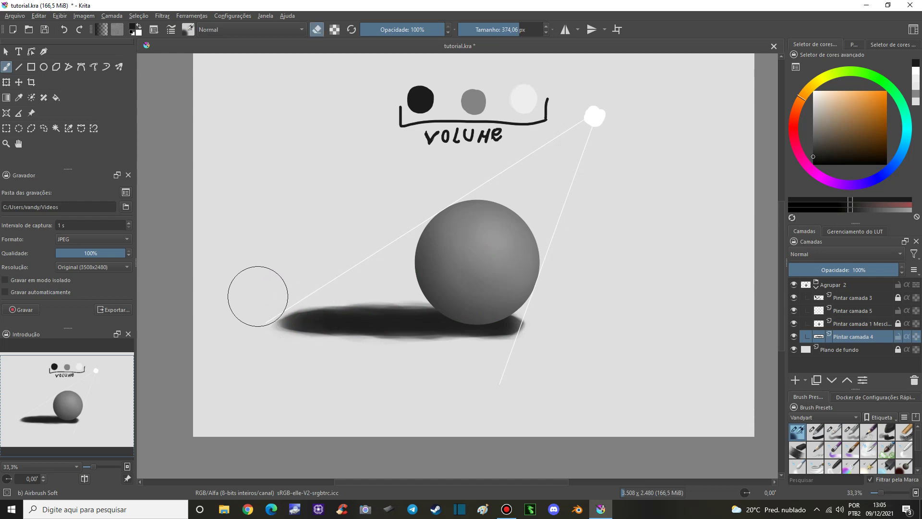
{"action": "key", "text": "]"}
{"action": "key", "text": "bracketright"}
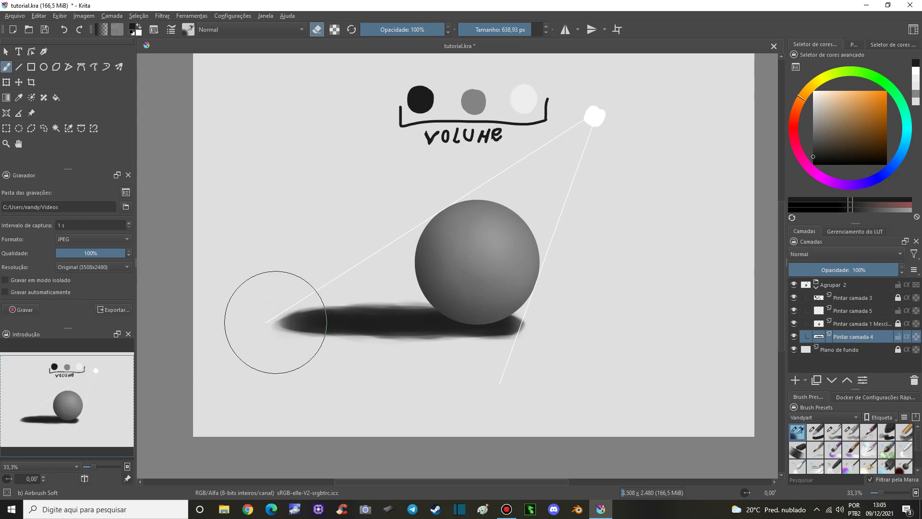
{"action": "mouse_move", "coordinate": [309, 317]}
{"action": "left_mouse_down"}
{"action": "mouse_move", "coordinate": [243, 330]}
{"action": "mouse_move", "coordinate": [305, 315]}
{"action": "mouse_move", "coordinate": [301, 305]}
{"action": "left_mouse_up"}
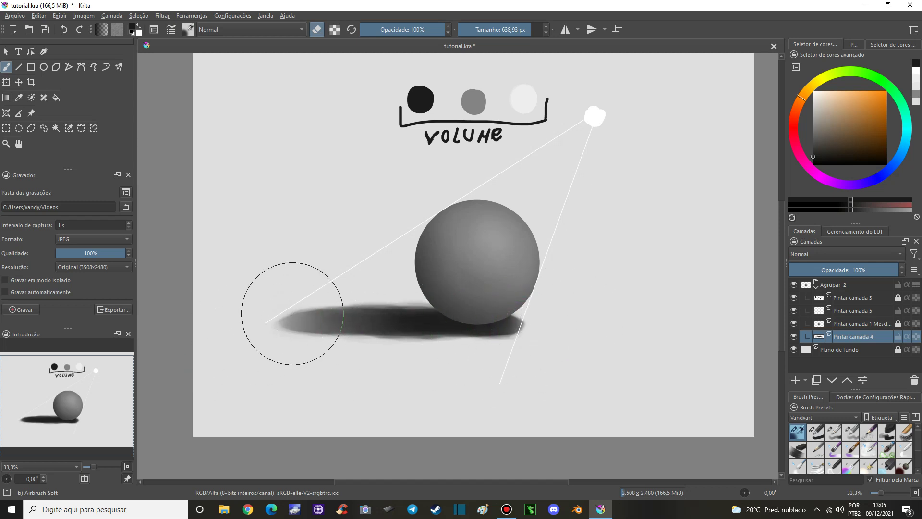
{"action": "left_click_drag", "start_coordinate": [640, 209], "coordinate": [628, 242]}
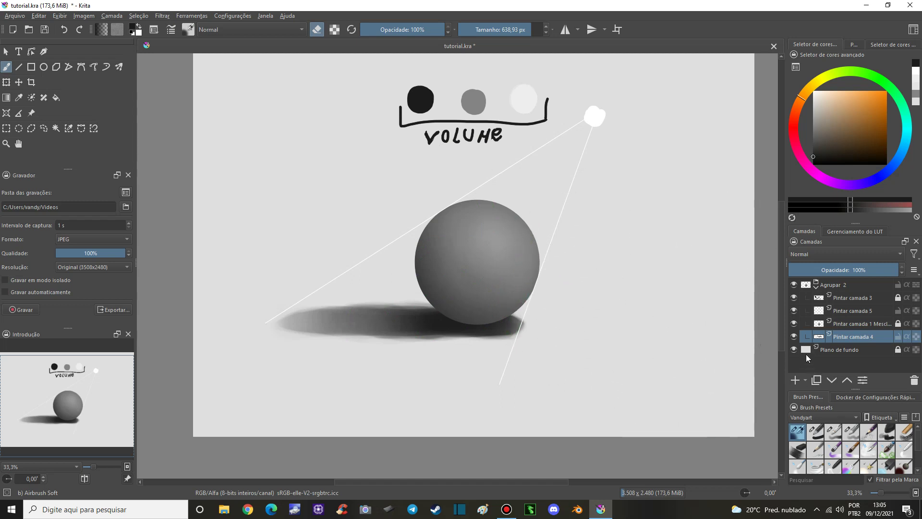
{"action": "left_click", "coordinate": [795, 380]}
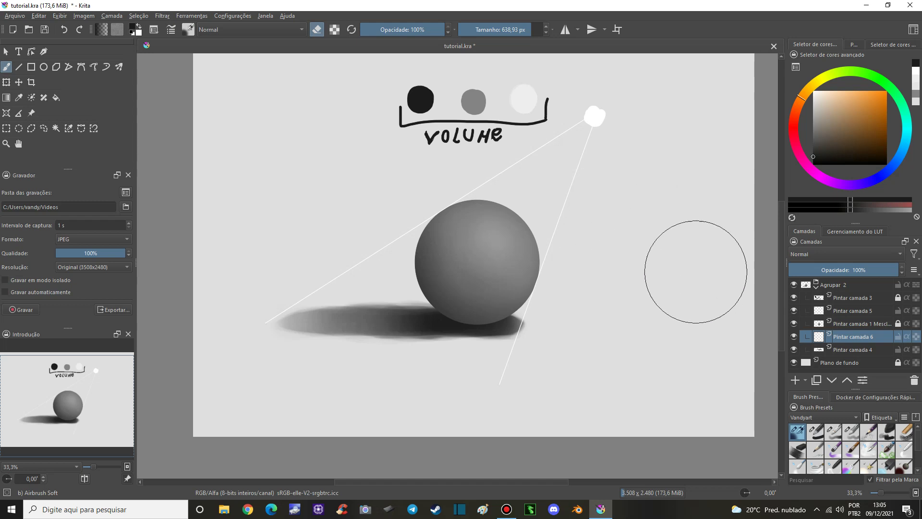
- Stamp a solid black Basic-1 dot on Pintar camada 3, left of the tone swatches
{"action": "key", "text": "e"}
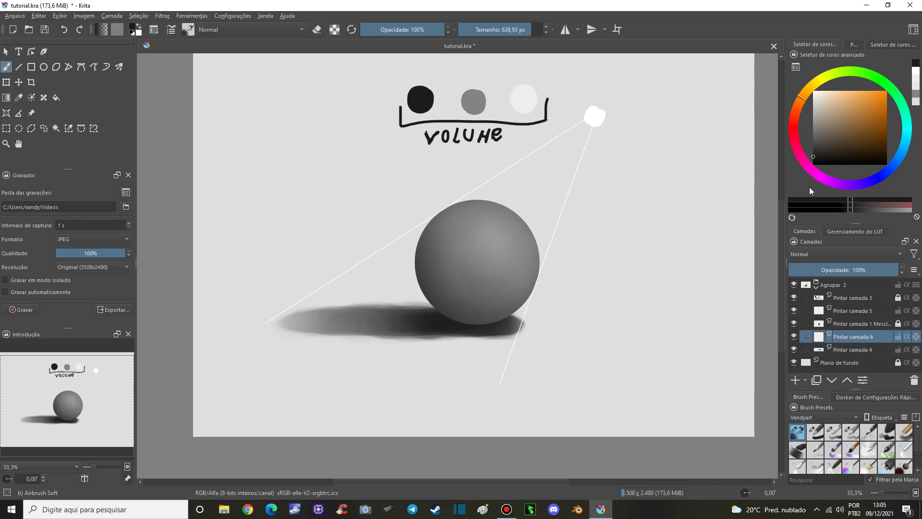
{"action": "left_click_drag", "start_coordinate": [815, 159], "coordinate": [809, 171]}
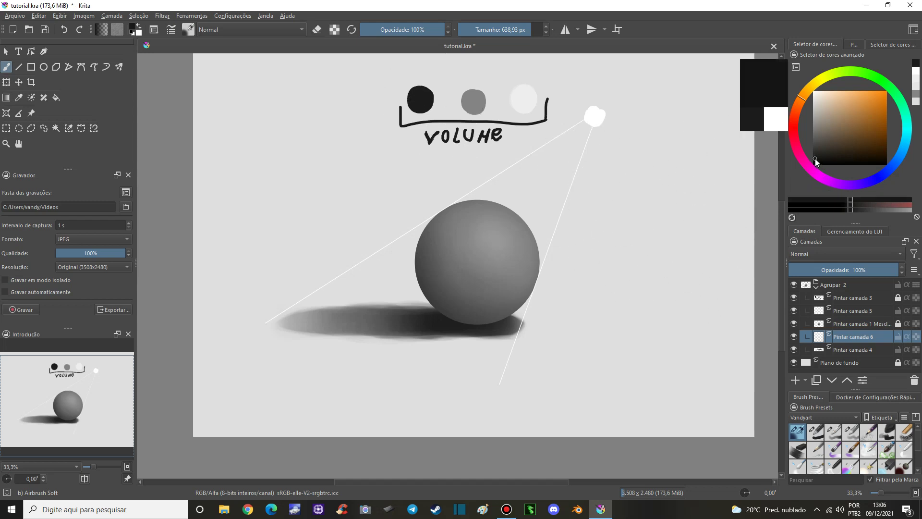
{"action": "left_click", "coordinate": [837, 299]}
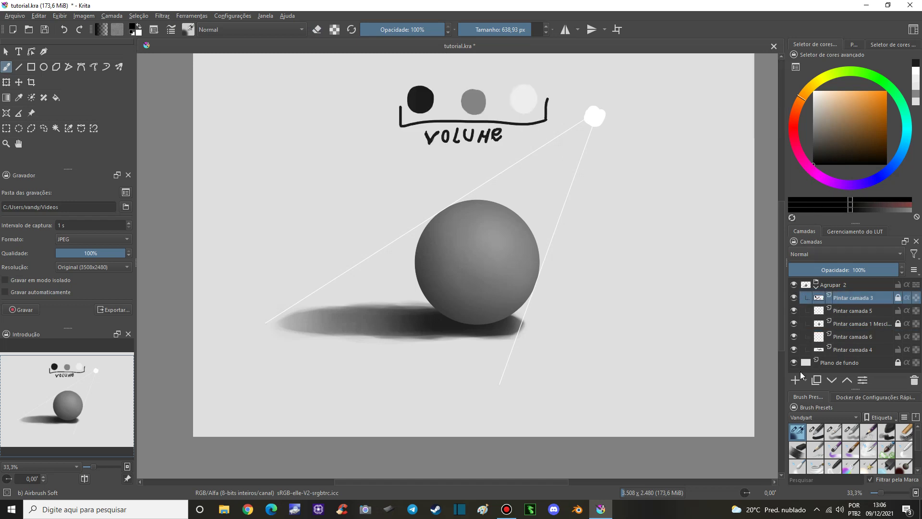
{"action": "left_click", "coordinate": [814, 435]}
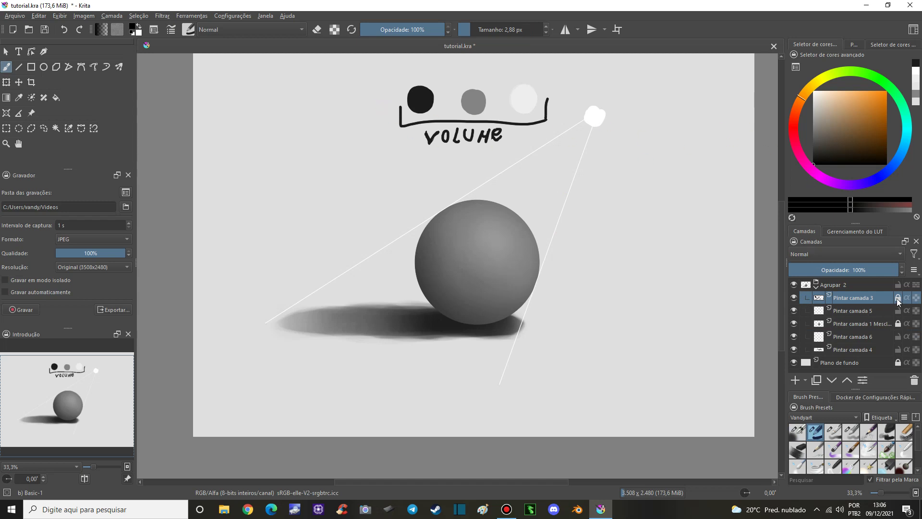
{"action": "left_click_drag", "start_coordinate": [381, 103], "coordinate": [348, 105]}
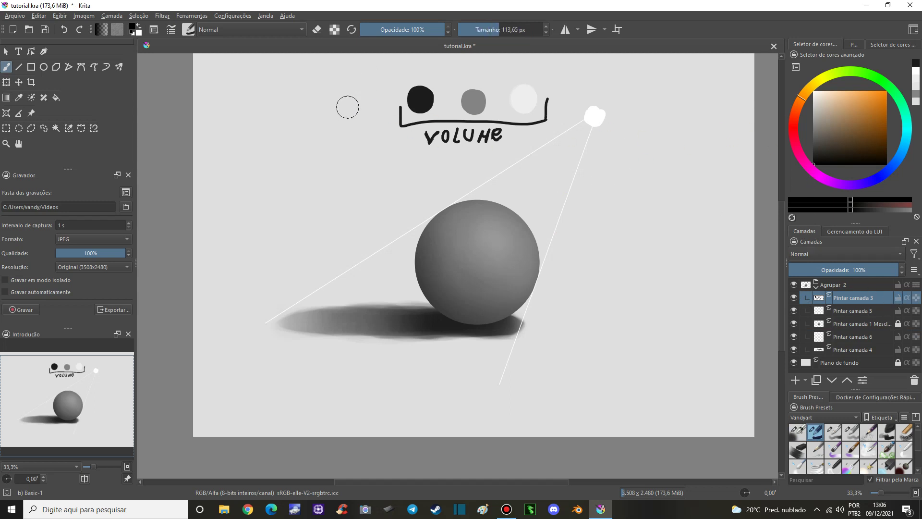
{"action": "left_click", "coordinate": [360, 102]}
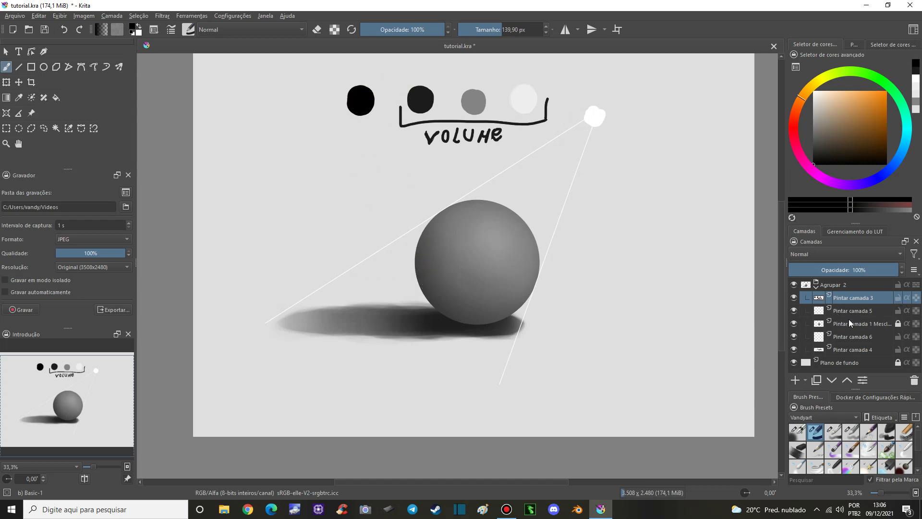
{"action": "left_click", "coordinate": [841, 346]}
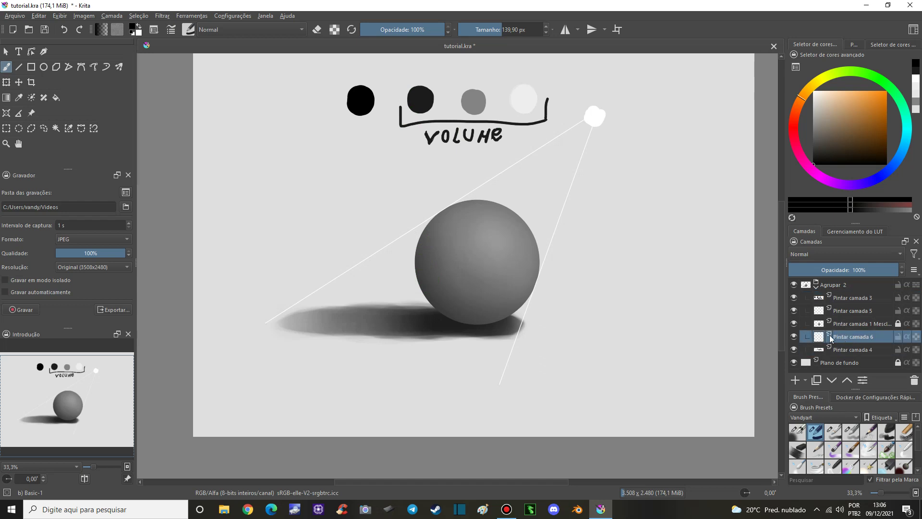
- Darken the cast shadow toward its right end with a half-size Basic-4 Flow Opacity brush
{"action": "left_click", "coordinate": [797, 335]}
{"action": "left_click", "coordinate": [854, 434]}
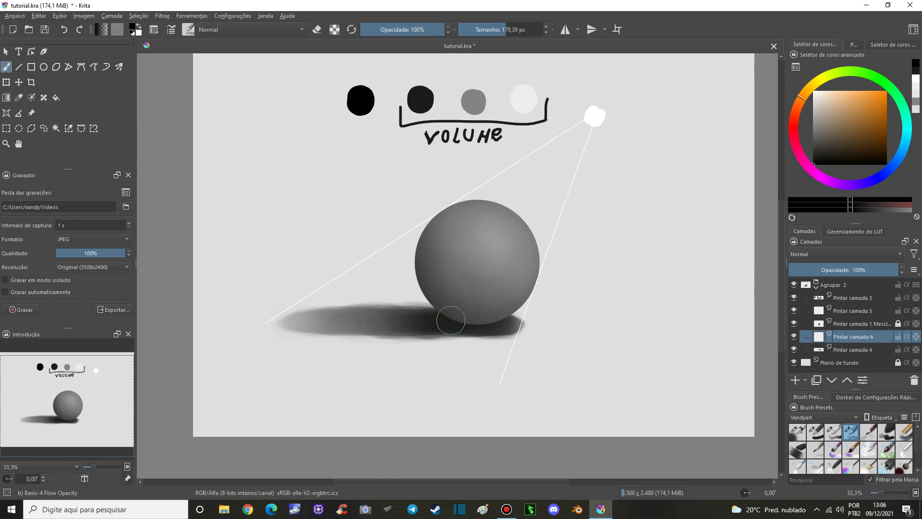
{"action": "mouse_move", "coordinate": [460, 319]}
{"action": "left_mouse_down"}
{"action": "mouse_move", "coordinate": [487, 322]}
{"action": "mouse_move", "coordinate": [464, 321]}
{"action": "left_mouse_up"}
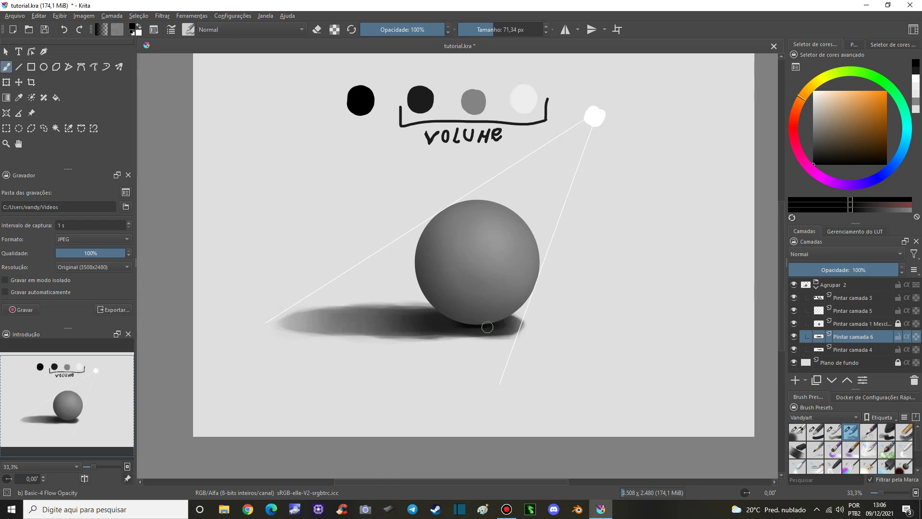
{"action": "left_click_drag", "start_coordinate": [438, 323], "coordinate": [495, 327]}
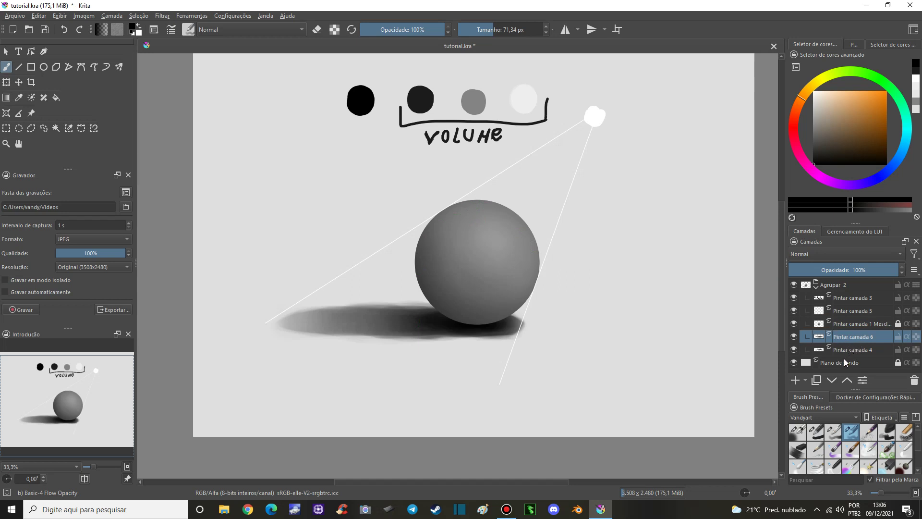
- Merge the shadow layer down and check the sphere and light-line layers by toggling visibility
{"action": "key", "text": "ctrl+e"}
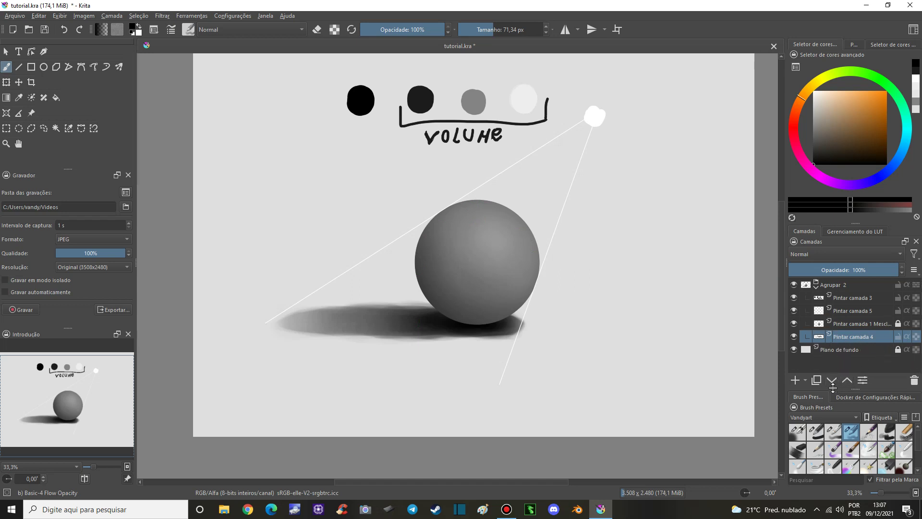
{"action": "left_click", "coordinate": [834, 381]}
{"action": "left_click", "coordinate": [860, 323]}
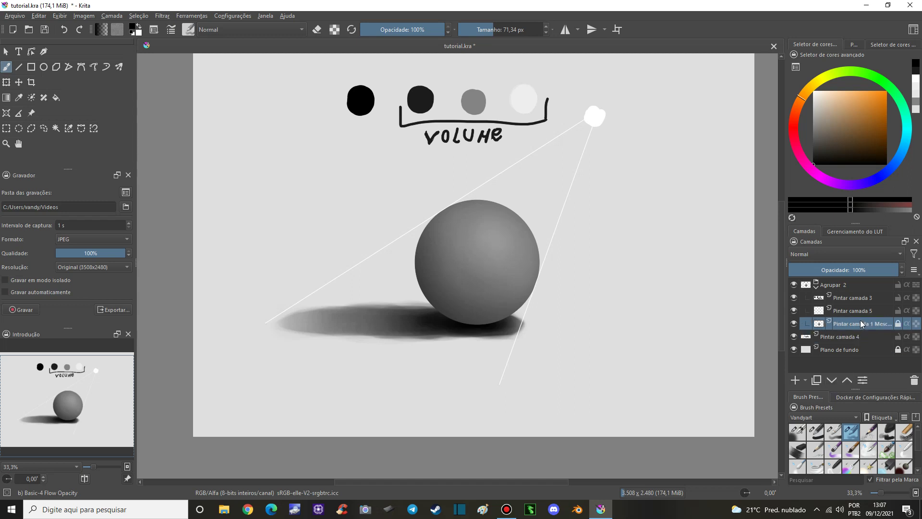
{"action": "left_click", "coordinate": [857, 312]}
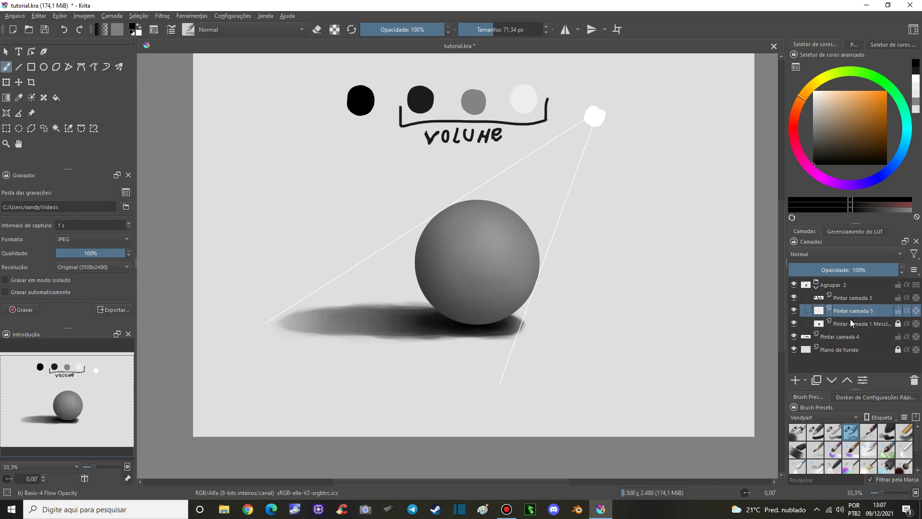
{"action": "left_click", "coordinate": [796, 324]}
{"action": "left_click", "coordinate": [797, 324]}
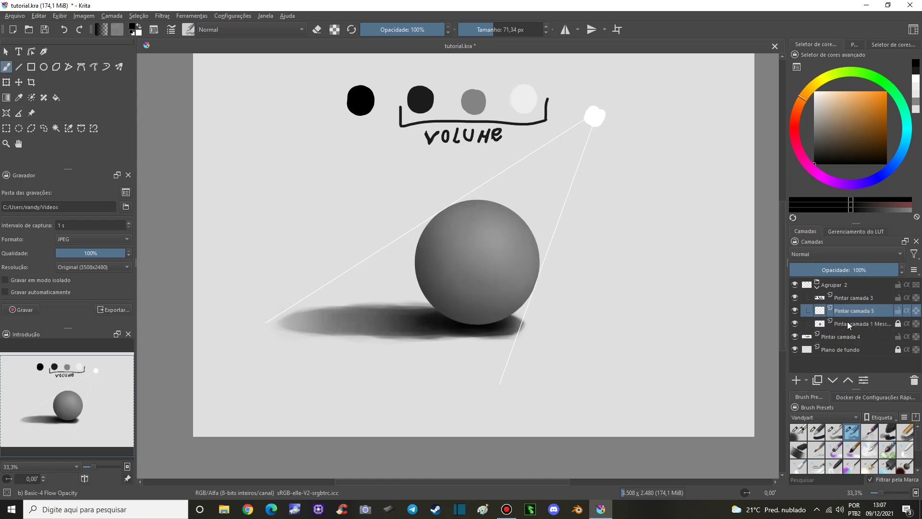
{"action": "left_click", "coordinate": [796, 311]}
{"action": "left_click", "coordinate": [795, 312]}
{"action": "left_click", "coordinate": [797, 311]}
{"action": "left_click", "coordinate": [850, 325]}
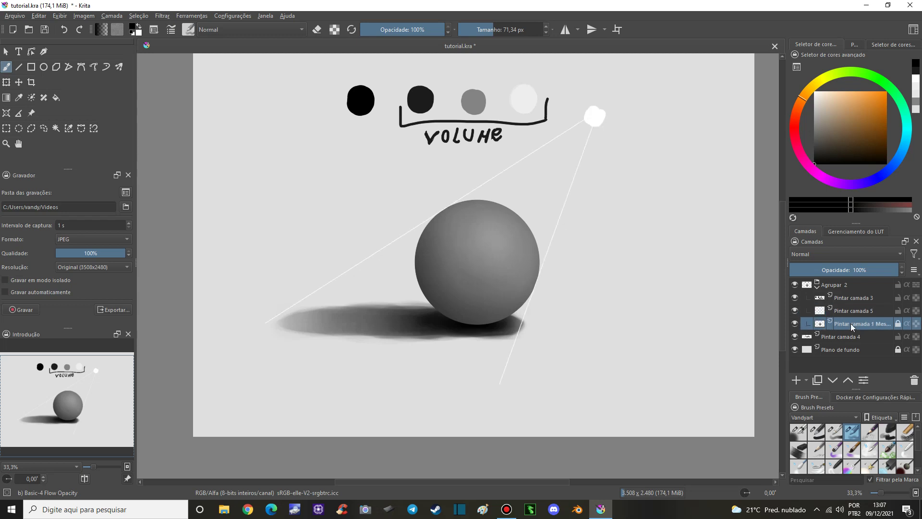
- Add an empty paint layer above the sphere layer and select the Airbrush Soft preset
{"action": "left_click", "coordinate": [796, 350]}
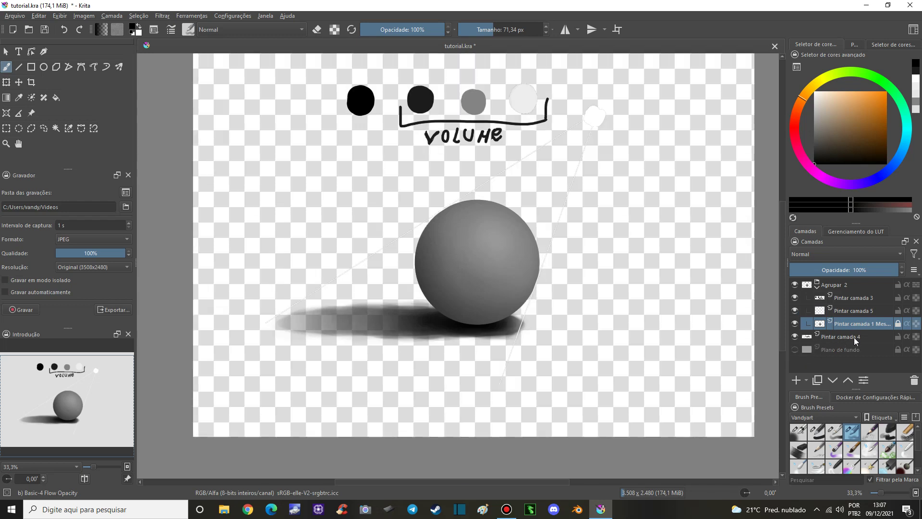
{"action": "left_click", "coordinate": [796, 349]}
{"action": "left_click", "coordinate": [796, 380]}
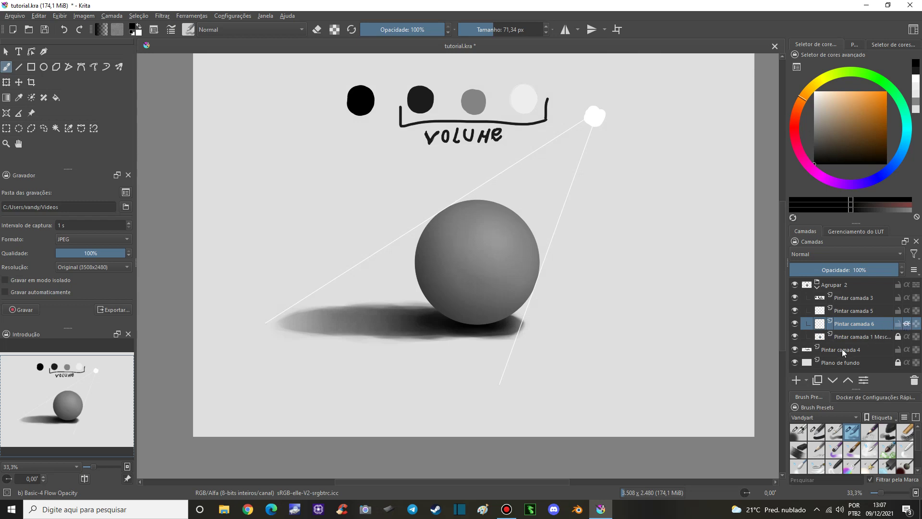
{"action": "left_click", "coordinate": [805, 437]}
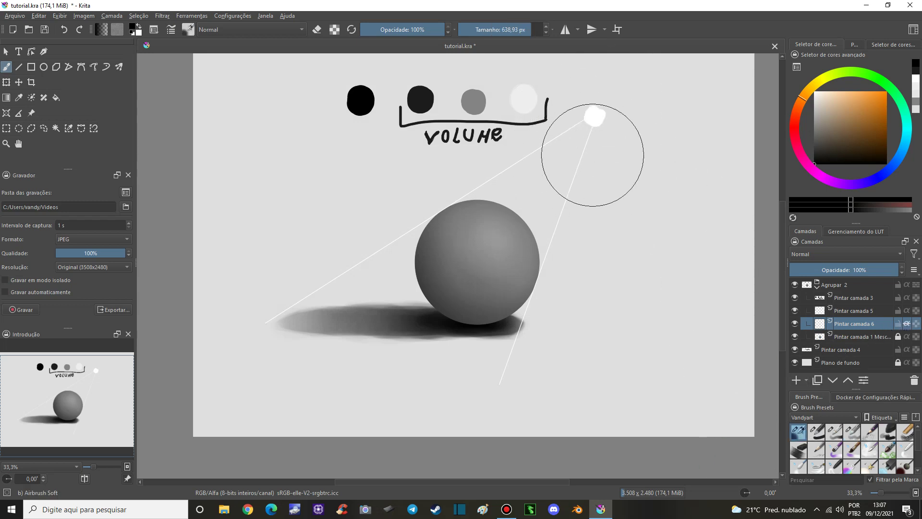
- Shrink the Airbrush Soft to about 106 px and dab white onto the upper-right light blob
{"action": "left_click_drag", "start_coordinate": [616, 161], "coordinate": [604, 184]}
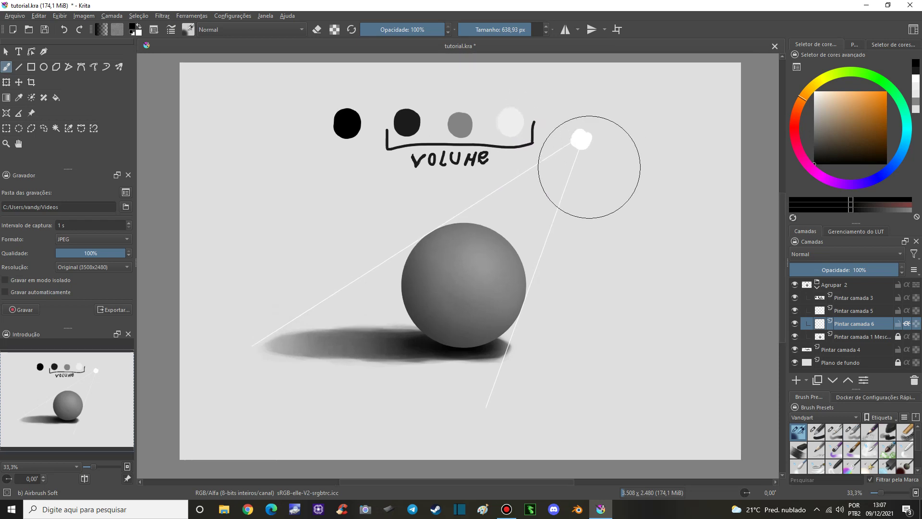
{"action": "left_click_drag", "start_coordinate": [557, 120], "coordinate": [538, 125]}
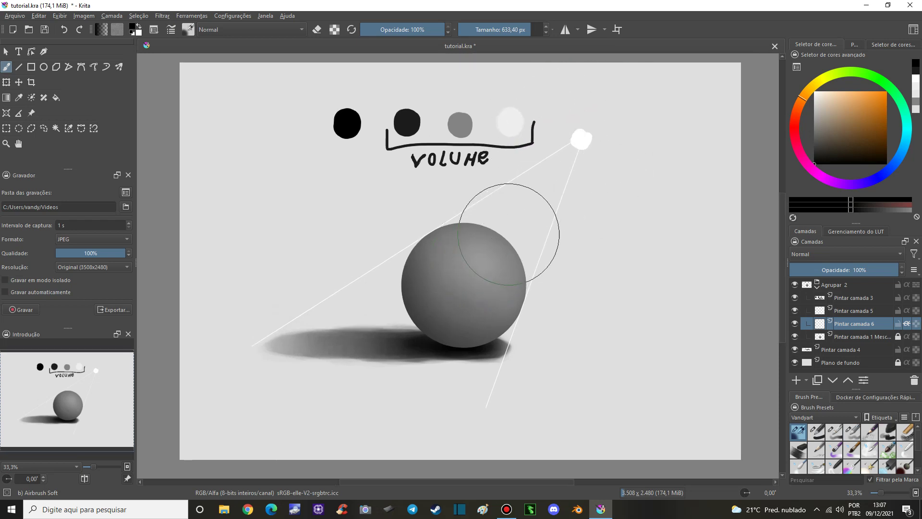
{"action": "left_click_drag", "start_coordinate": [520, 219], "coordinate": [490, 258]}
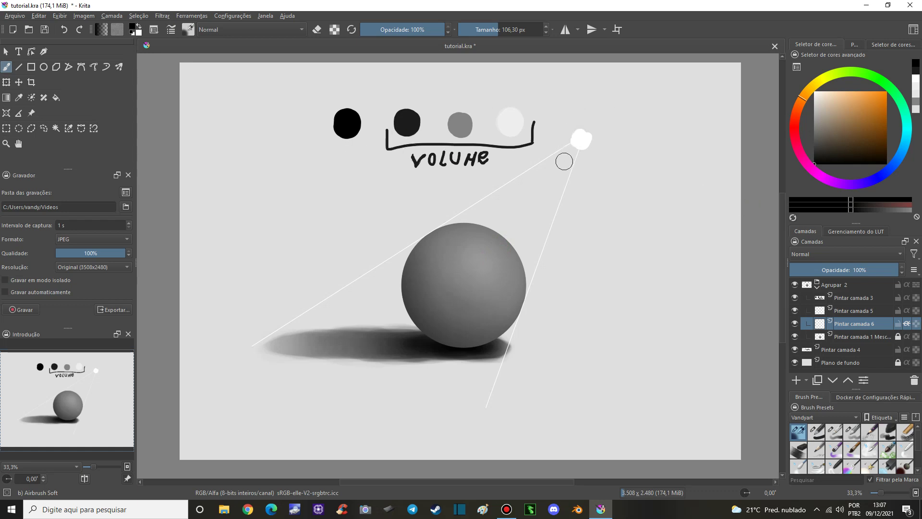
{"action": "left_click", "coordinate": [579, 132]}
{"action": "left_click", "coordinate": [581, 138]}
{"action": "key", "text": "ctrl"}
- Sample the blob's white and airbrush a soft highlight on the sphere's upper right
{"action": "left_click", "coordinate": [582, 137], "text": "ctrl"}
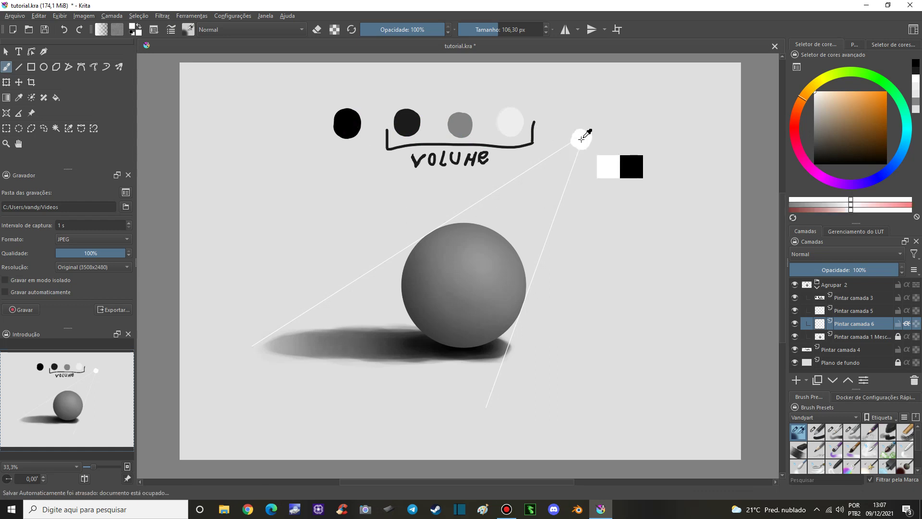
{"action": "key", "text": "bracketright"}
{"action": "key", "text": "bracketright"}
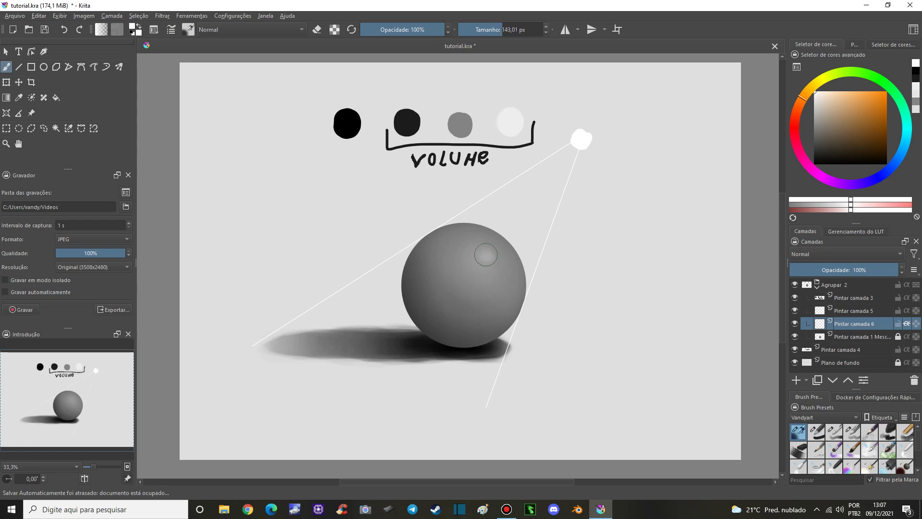
{"action": "left_click_drag", "start_coordinate": [486, 255], "coordinate": [501, 248]}
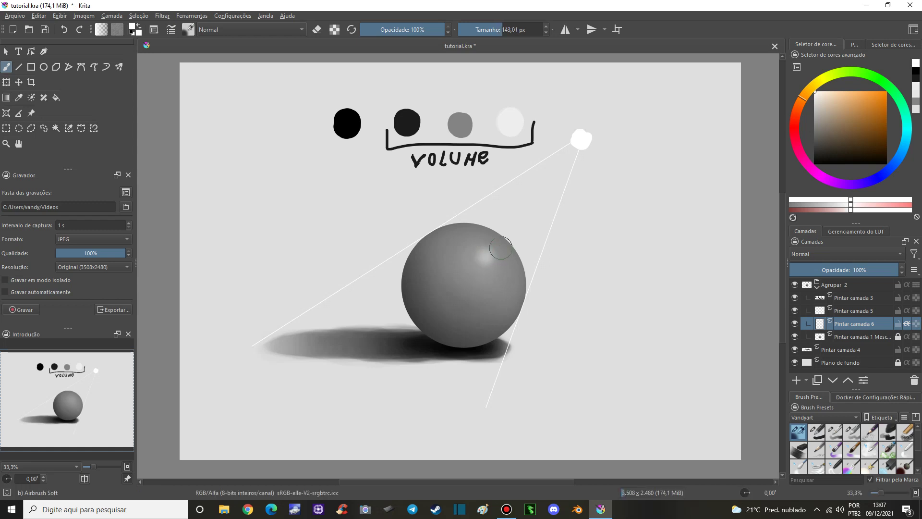
{"action": "key", "text": "e"}
{"action": "left_click_drag", "start_coordinate": [479, 254], "coordinate": [507, 255]}
{"action": "key", "text": "e"}
- Refine the highlight with a roughly 150 px eraser, leaving Pintar camada 5 active
{"action": "key", "text": "bracketleft"}
{"action": "key", "text": "bracketleft"}
{"action": "key", "text": "bracketleft"}
{"action": "key", "text": "bracketleft"}
{"action": "key", "text": "bracketright"}
{"action": "key", "text": "bracketright"}
{"action": "key", "text": "bracketright"}
{"action": "key", "text": "bracketright"}
{"action": "key", "text": "bracketright"}
{"action": "key", "text": "e"}
{"action": "left_click_drag", "start_coordinate": [490, 258], "coordinate": [479, 248]}
{"action": "left_click", "coordinate": [852, 310]}
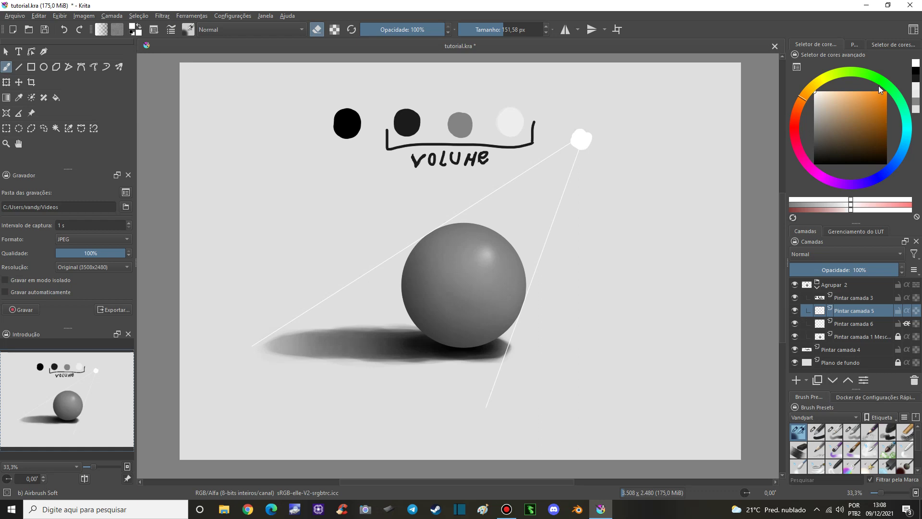
- Sketch a green Basic-3 Flow arrow from the light through the sphere into the shadow
{"action": "left_click_drag", "start_coordinate": [878, 86], "coordinate": [886, 91]}
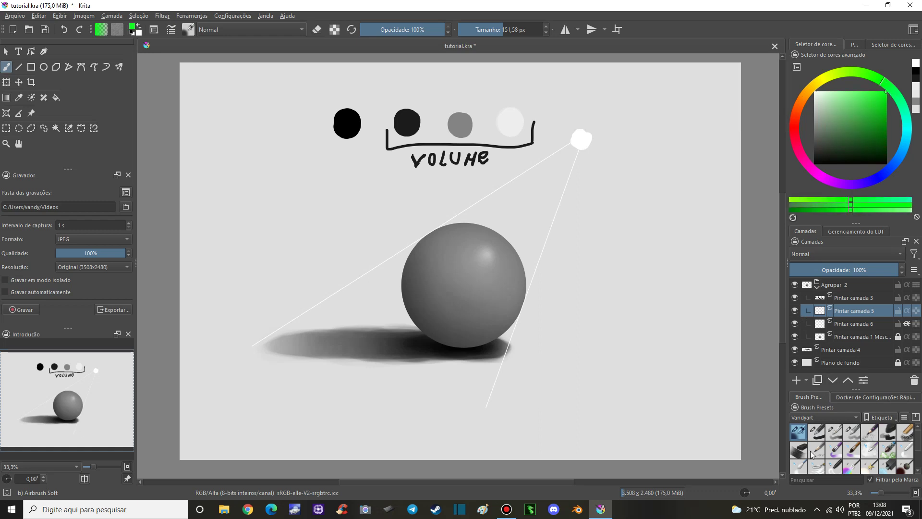
{"action": "left_click", "coordinate": [835, 434]}
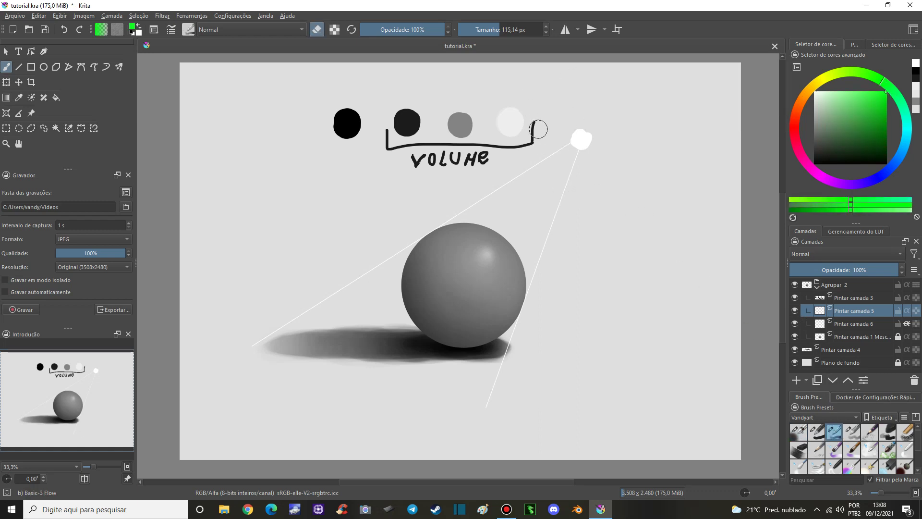
{"action": "key", "text": "bracketleft"}
{"action": "key", "text": "bracketleft"}
{"action": "key", "text": "bracketleft"}
{"action": "key", "text": "bracketleft"}
{"action": "key", "text": "bracketleft"}
{"action": "key", "text": "bracketleft"}
{"action": "key", "text": "bracketleft"}
{"action": "key", "text": "bracketleft"}
{"action": "left_click", "coordinate": [537, 192]}
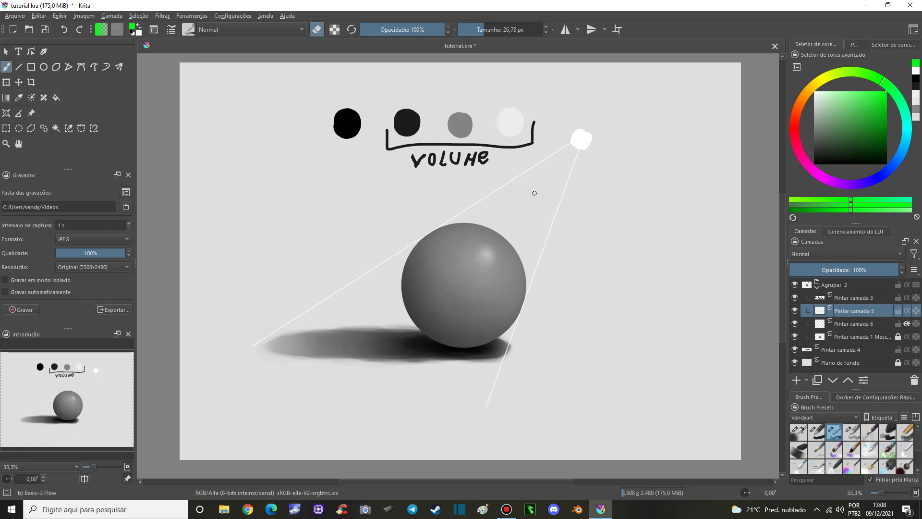
{"action": "key", "text": "e"}
{"action": "left_click_drag", "start_coordinate": [568, 157], "coordinate": [488, 238]}
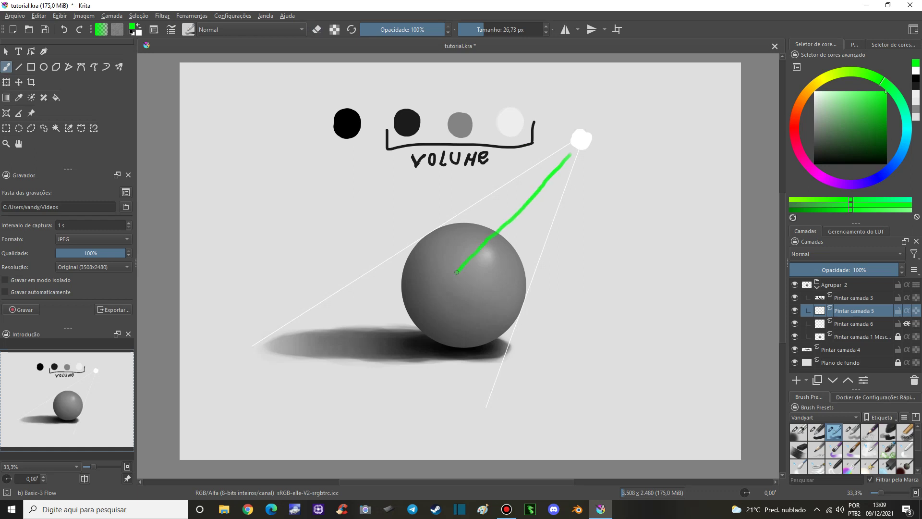
{"action": "mouse_move", "coordinate": [457, 272]}
{"action": "left_mouse_down"}
{"action": "mouse_move", "coordinate": [380, 343]}
{"action": "mouse_move", "coordinate": [392, 351]}
{"action": "left_mouse_up"}
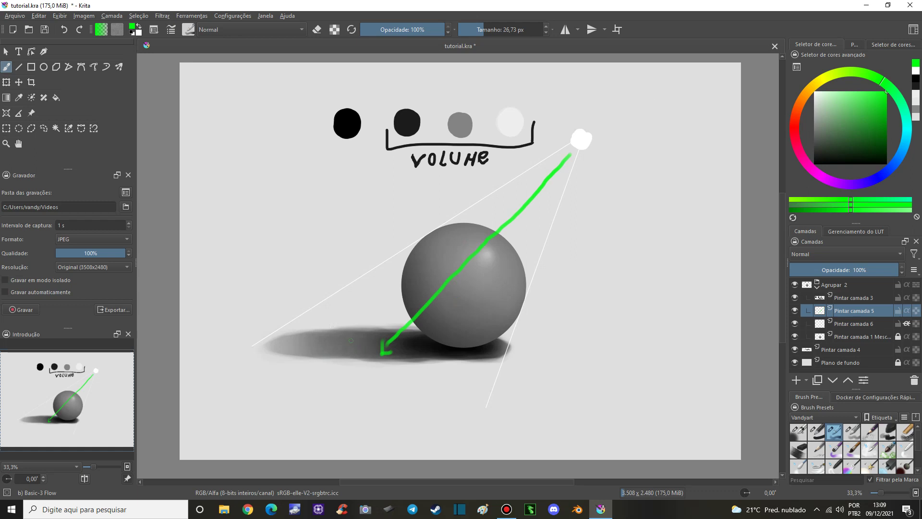
{"action": "left_click_drag", "start_coordinate": [347, 349], "coordinate": [386, 326]}
- Undo the green arrow strokes and lock the light-lines layer
{"action": "left_click", "coordinate": [795, 310]}
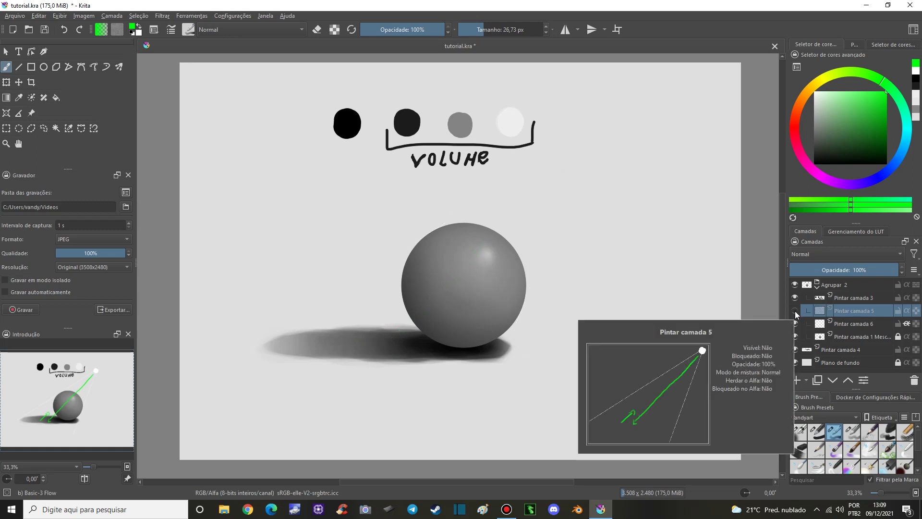
{"action": "left_click", "coordinate": [795, 310]}
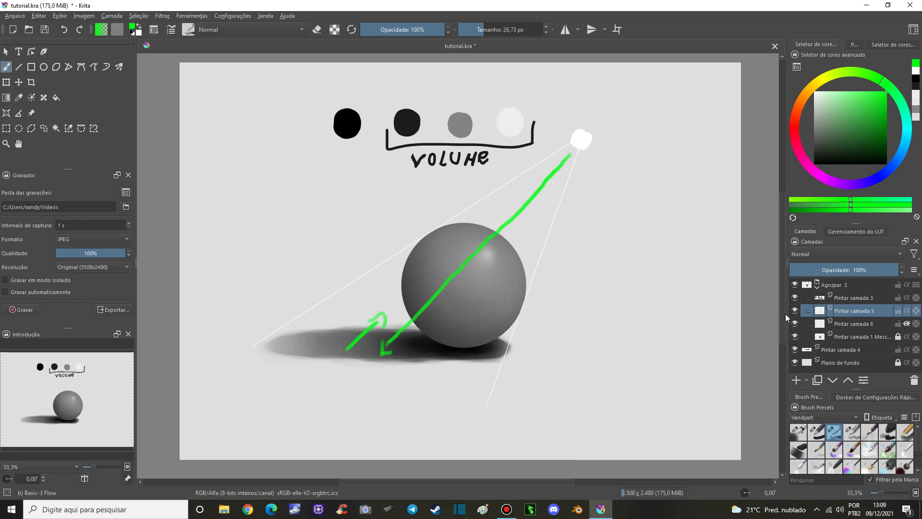
{"action": "key", "text": "ctrl+z"}
{"action": "key", "text": "ctrl+z"}
{"action": "key", "text": "ctrl+z"}
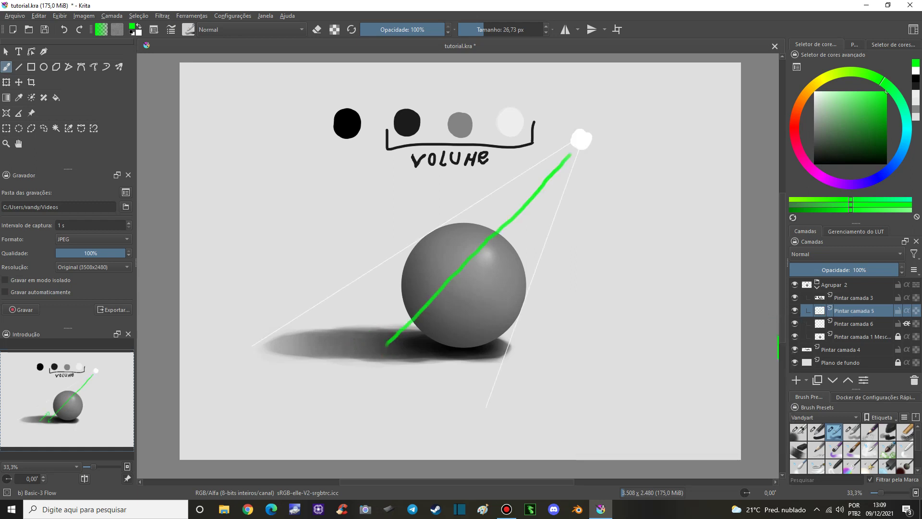
{"action": "key", "text": "ctrl+z"}
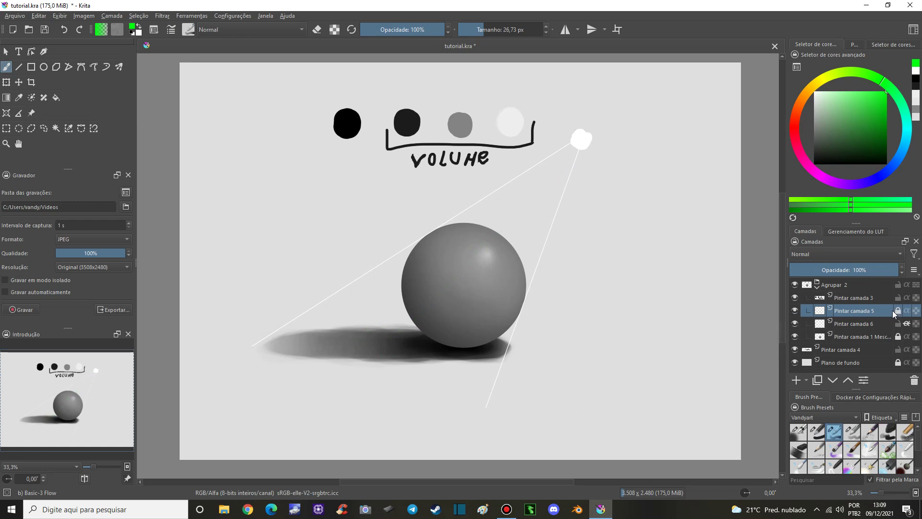
{"action": "left_click", "coordinate": [898, 311]}
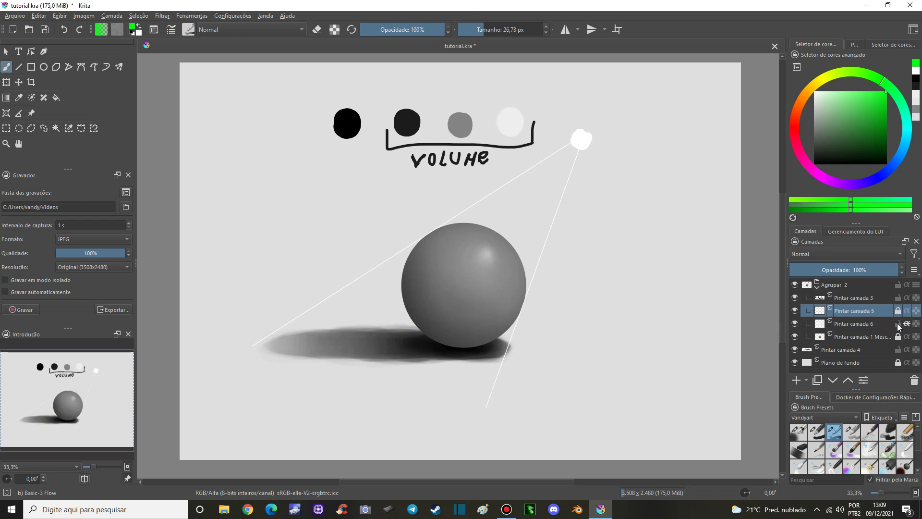
{"action": "left_click", "coordinate": [861, 323]}
- Try faint white light along the sphere's lower edge with a 230 px airbrush, then undo it
{"action": "left_click", "coordinate": [800, 435]}
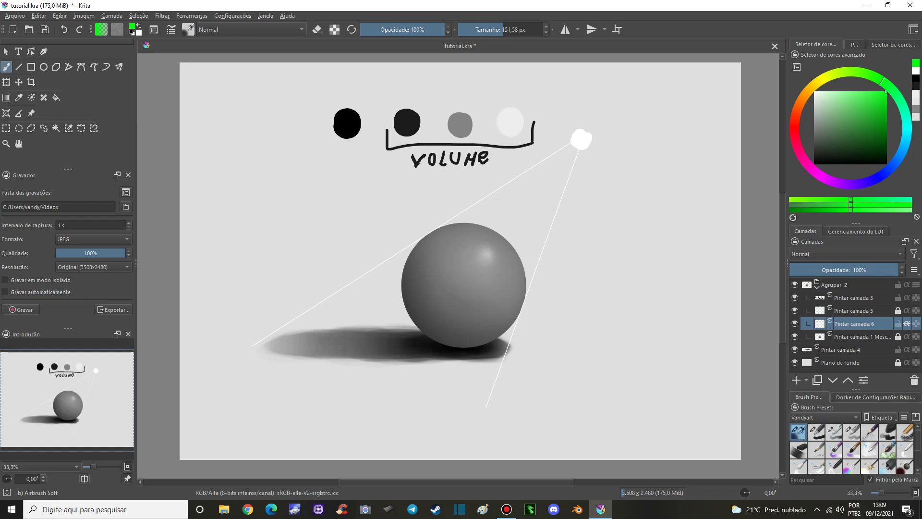
{"action": "left_click", "coordinate": [583, 138], "text": "ctrl"}
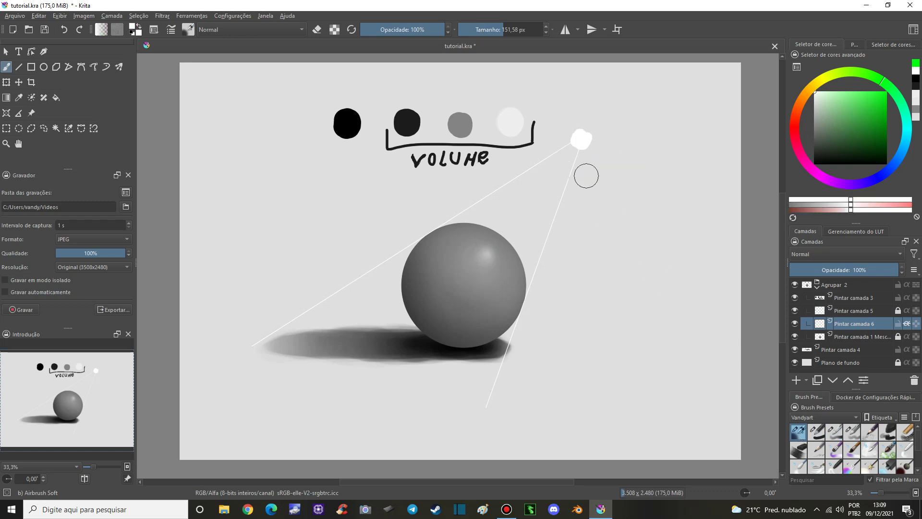
{"action": "key", "text": "bracketleft"}
{"action": "left_click_drag", "start_coordinate": [365, 305], "coordinate": [383, 313]}
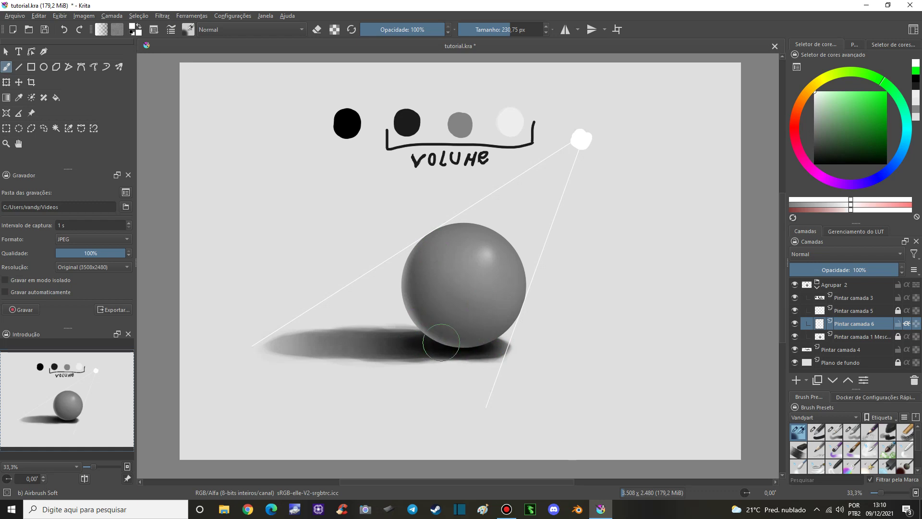
{"action": "left_click_drag", "start_coordinate": [445, 336], "coordinate": [420, 334]}
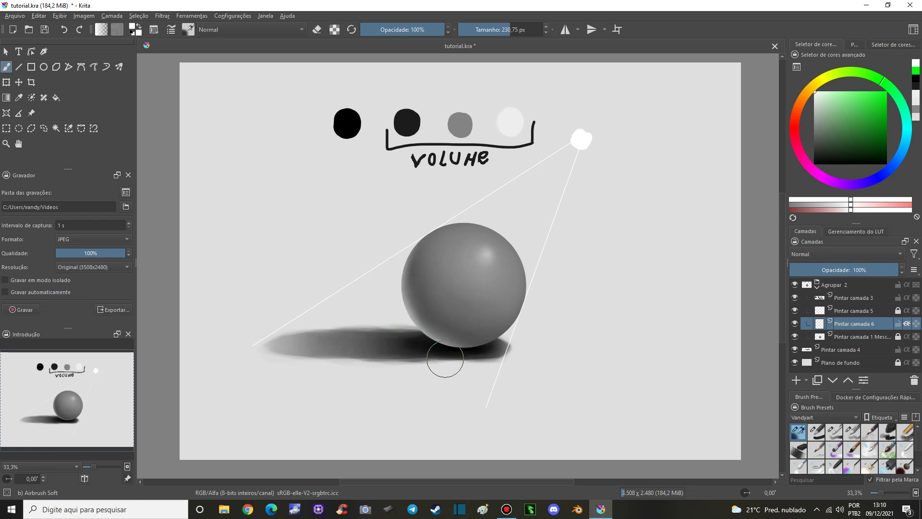
{"action": "key", "text": "ctrl+z"}
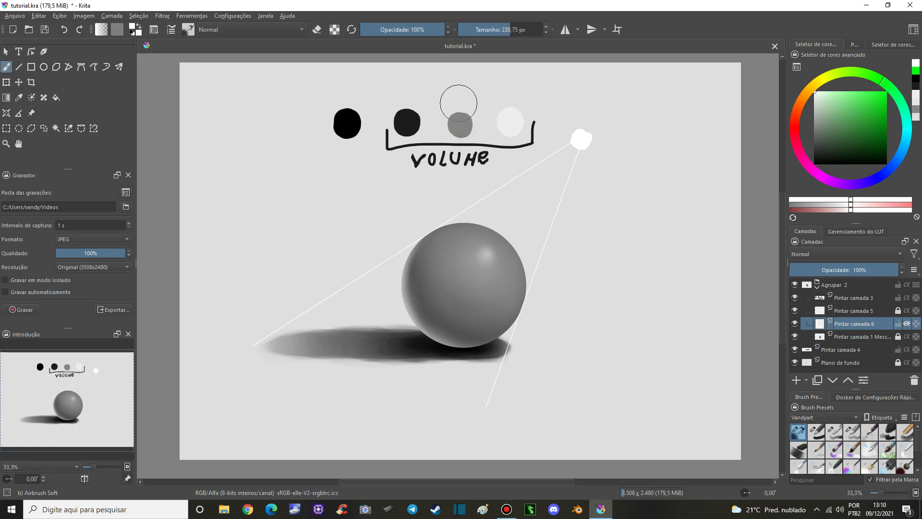
- On Pintar camada 3, write a T above the middle grey swatch with a smaller Basic-3 Flow brush
{"action": "left_click", "coordinate": [850, 297]}
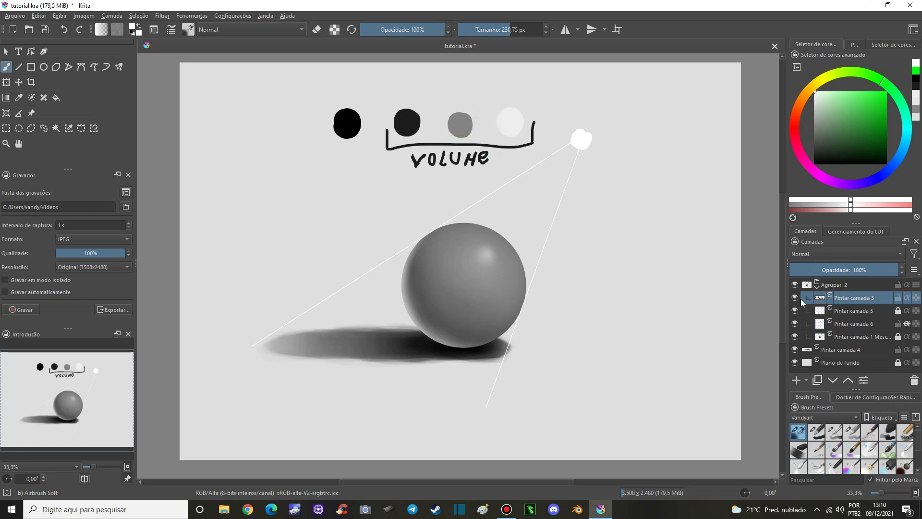
{"action": "left_click", "coordinate": [796, 298]}
{"action": "left_click", "coordinate": [837, 435]}
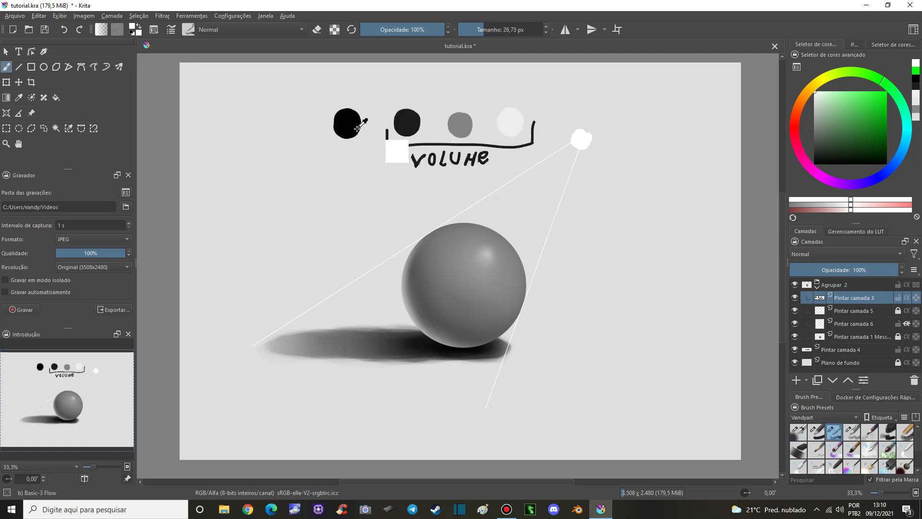
{"action": "left_click_drag", "start_coordinate": [459, 126], "coordinate": [467, 184]}
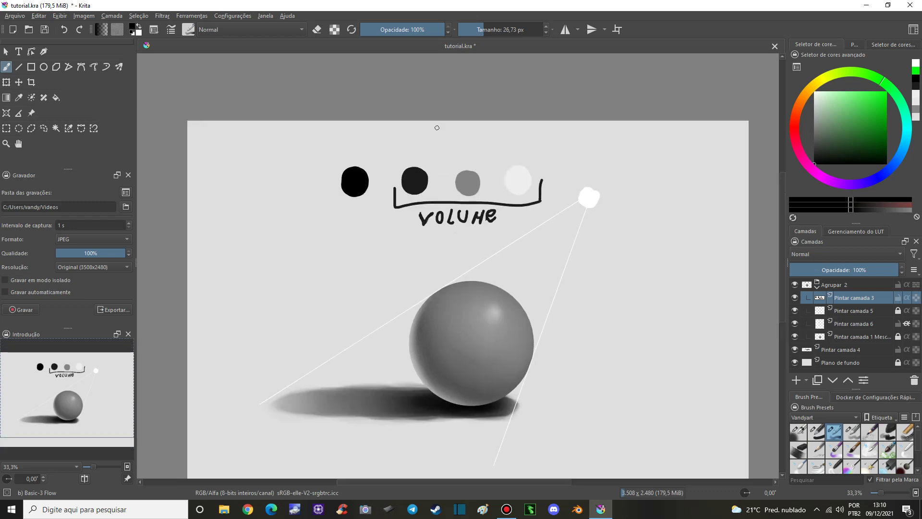
{"action": "key", "text": "bracketleft"}
{"action": "left_click_drag", "start_coordinate": [460, 150], "coordinate": [463, 164]}
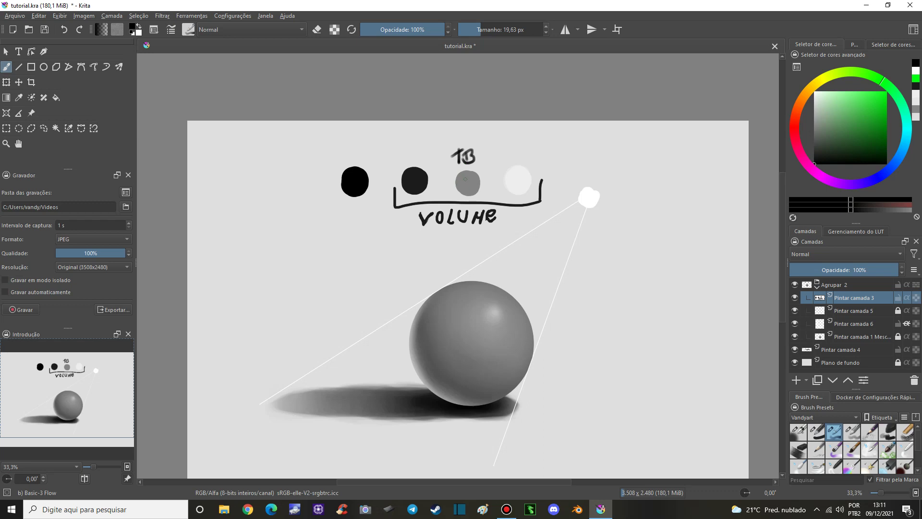
- Finish the TB label, letter S, L and O over the swatches, and R and LP by the light
{"action": "left_click_drag", "start_coordinate": [460, 160], "coordinate": [462, 153]}
{"action": "left_click_drag", "start_coordinate": [418, 148], "coordinate": [412, 156]}
{"action": "left_click_drag", "start_coordinate": [513, 147], "coordinate": [519, 157]}
{"action": "mouse_move", "coordinate": [582, 154]}
{"action": "left_mouse_down"}
{"action": "mouse_move", "coordinate": [579, 167]}
{"action": "mouse_move", "coordinate": [594, 165]}
{"action": "left_mouse_up"}
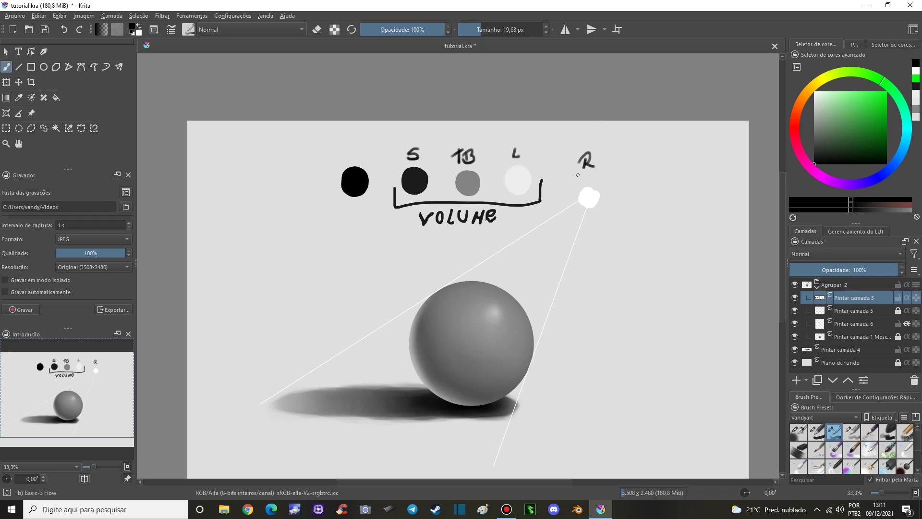
{"action": "left_click_drag", "start_coordinate": [577, 174], "coordinate": [585, 179]}
{"action": "left_click_drag", "start_coordinate": [352, 150], "coordinate": [353, 149]}
- Add a stroke to the P beside the light source so the label reads LR
{"action": "left_click_drag", "start_coordinate": [597, 258], "coordinate": [604, 224]}
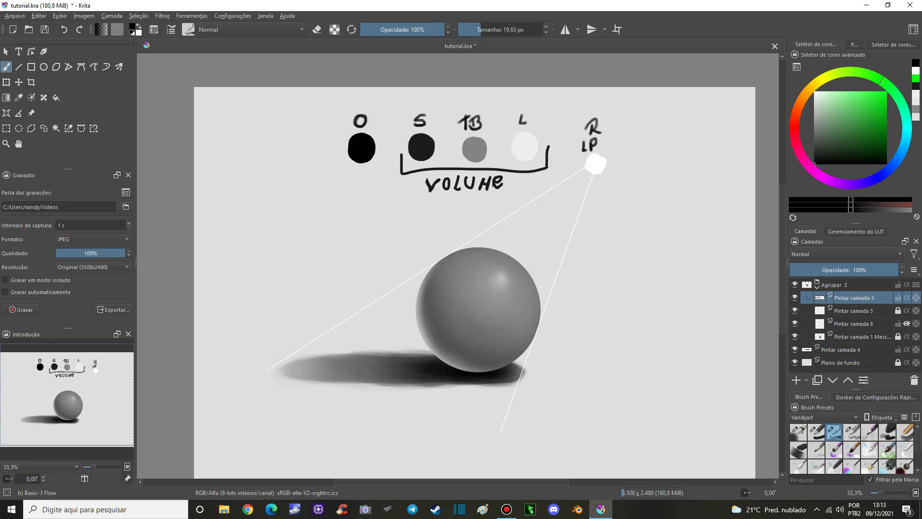
{"action": "left_click_drag", "start_coordinate": [594, 145], "coordinate": [599, 153]}
{"action": "left_click_drag", "start_coordinate": [624, 231], "coordinate": [578, 202]}
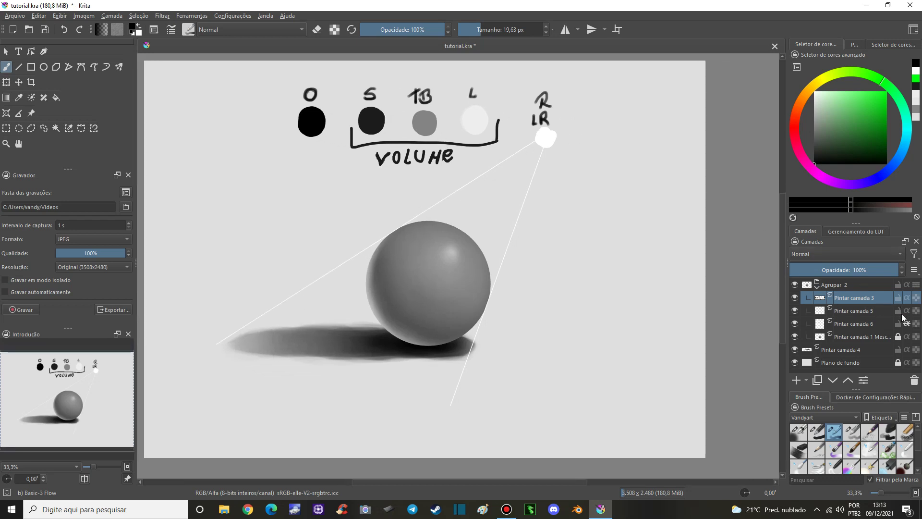
- Sample the blob's white and delete Pintar camada 5 with its guide lines and light-source blob
{"action": "left_click", "coordinate": [841, 310]}
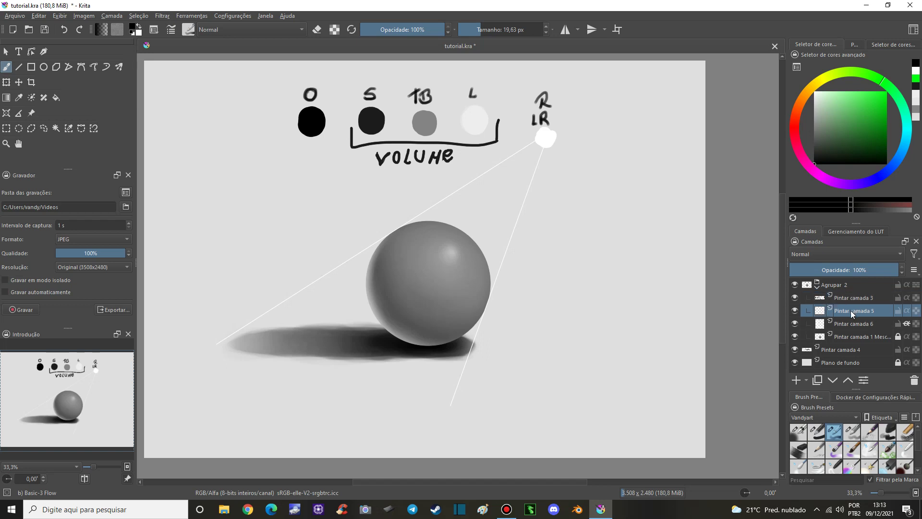
{"action": "left_click", "coordinate": [796, 311]}
{"action": "left_click", "coordinate": [796, 311]}
{"action": "left_click", "coordinate": [546, 137], "text": "ctrl"}
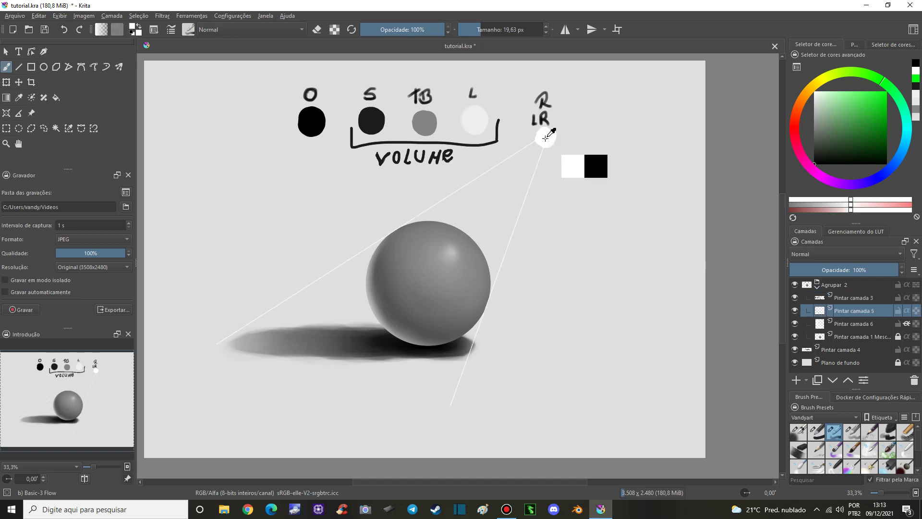
{"action": "left_click", "coordinate": [914, 381]}
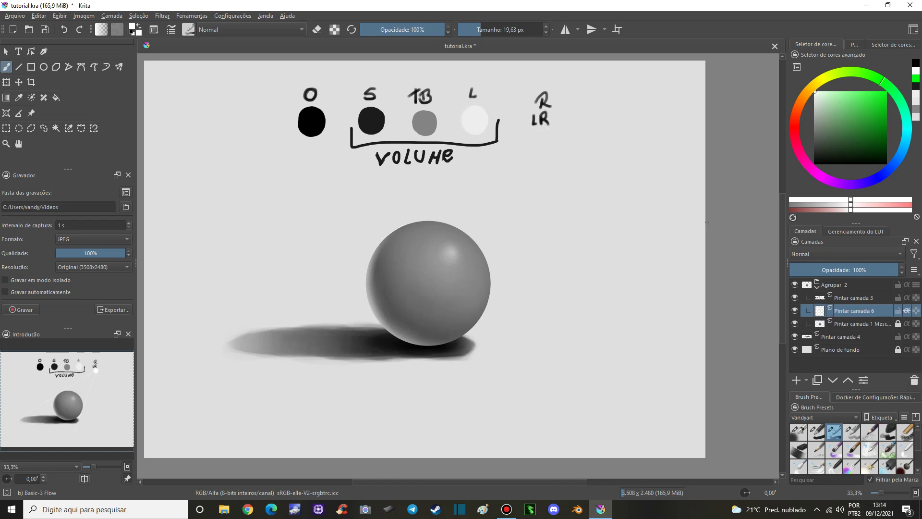
- Make Pintar camada 3 active with a slightly smaller Basic-1 round brush
{"action": "left_click", "coordinate": [850, 298]}
{"action": "left_click", "coordinate": [818, 433]}
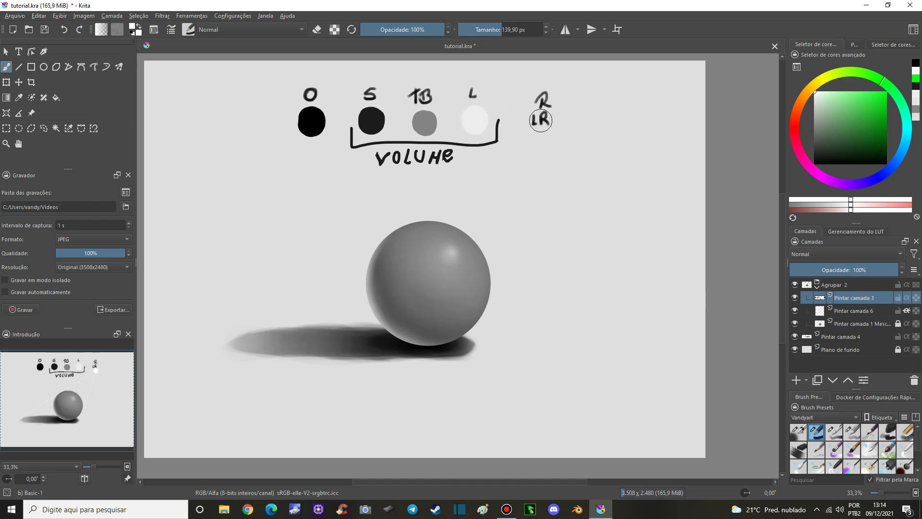
{"action": "key", "text": "bracketleft"}
- Lasso the R LR label, then shrink and tilt it into the swatch row
{"action": "left_click", "coordinate": [44, 129]}
{"action": "left_click_drag", "start_coordinate": [536, 77], "coordinate": [540, 74]}
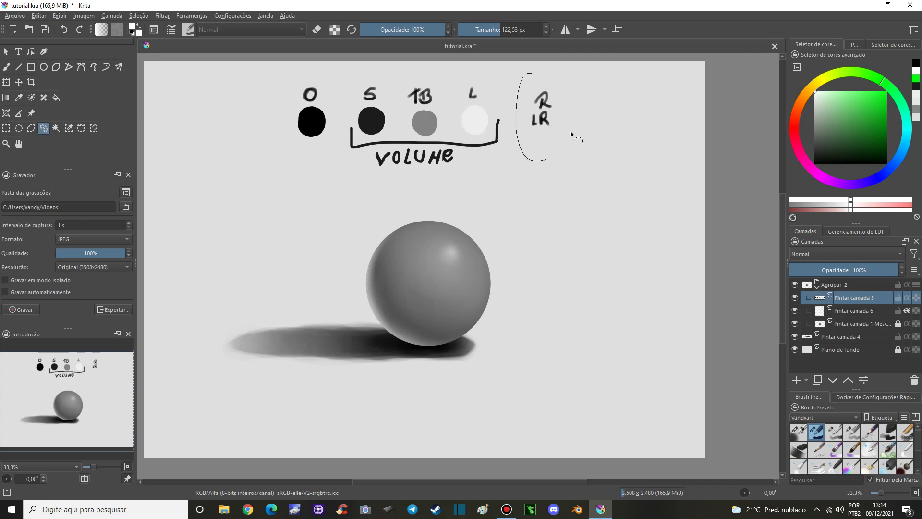
{"action": "key", "text": "ctrl+t"}
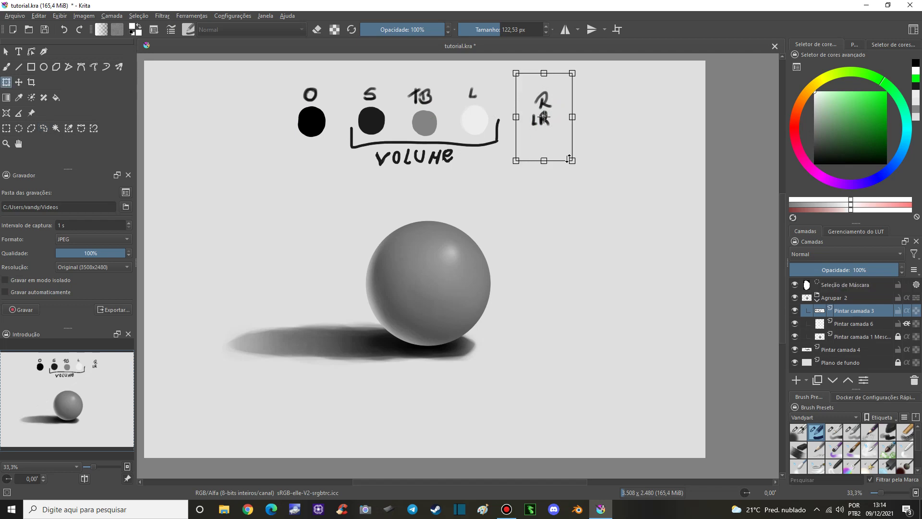
{"action": "mouse_move", "coordinate": [561, 145]}
{"action": "left_mouse_down"}
{"action": "mouse_move", "coordinate": [567, 159]}
{"action": "mouse_move", "coordinate": [531, 109]}
{"action": "left_mouse_up"}
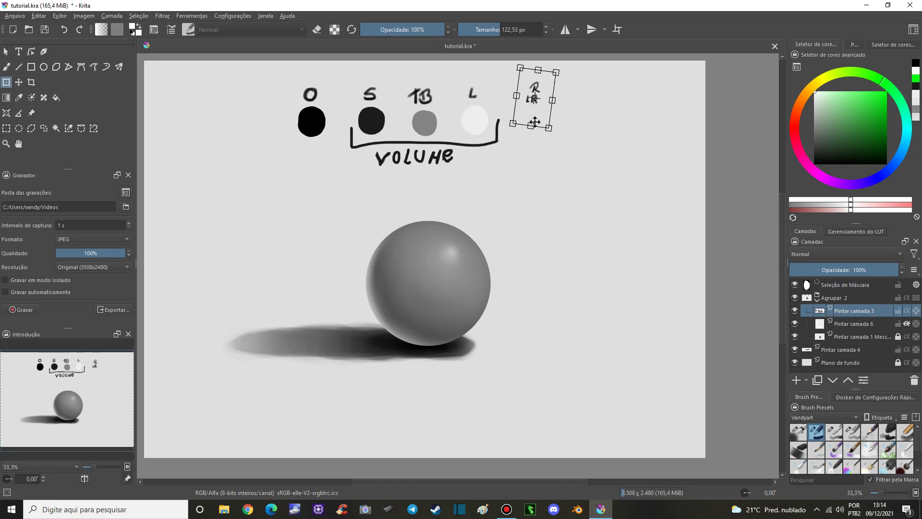
{"action": "key", "text": "Return"}
- Clear the selection and paint a white swatch below the R LR label
{"action": "left_click", "coordinate": [6, 128]}
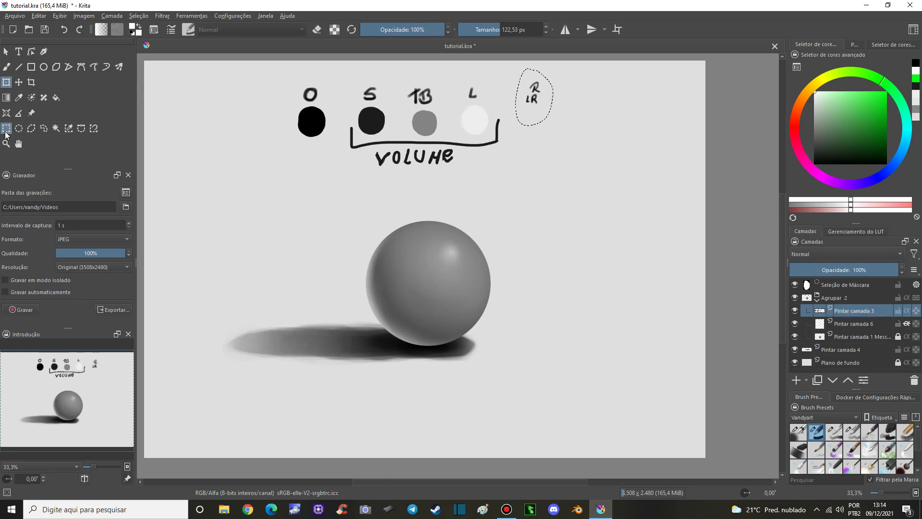
{"action": "left_click_drag", "start_coordinate": [272, 190], "coordinate": [275, 191]}
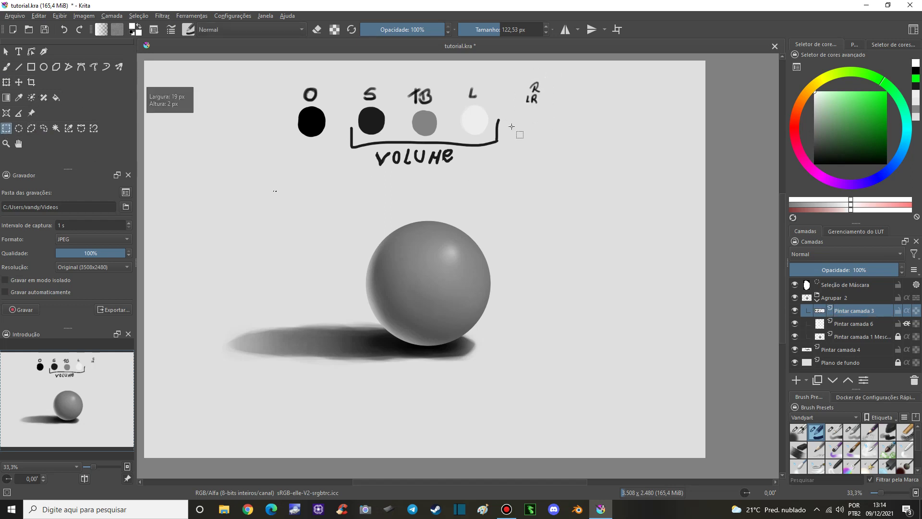
{"action": "left_click", "coordinate": [522, 209]}
{"action": "key", "text": "b"}
{"action": "left_click_drag", "start_coordinate": [531, 127], "coordinate": [529, 121]}
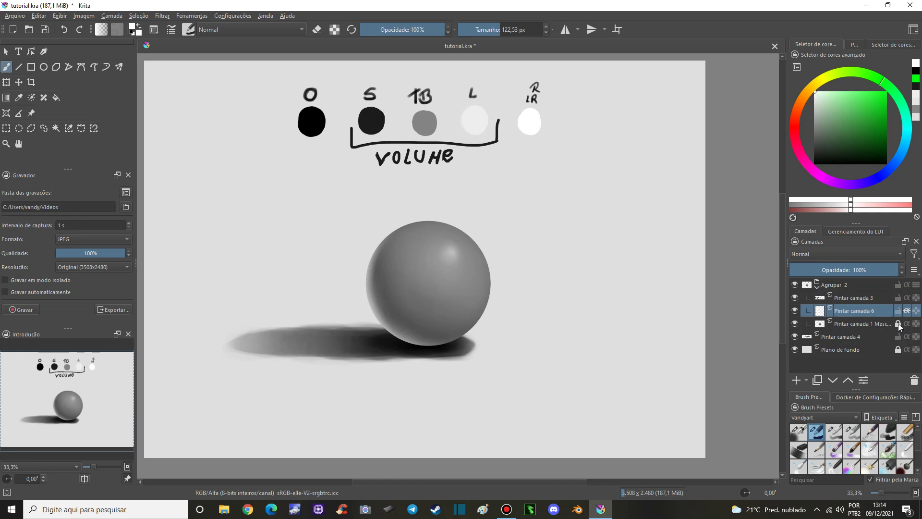
- Merge the white swatch and labels layers down and fold Pintar camada 4 into Agrupar 2
{"action": "key", "text": "ctrl+e"}
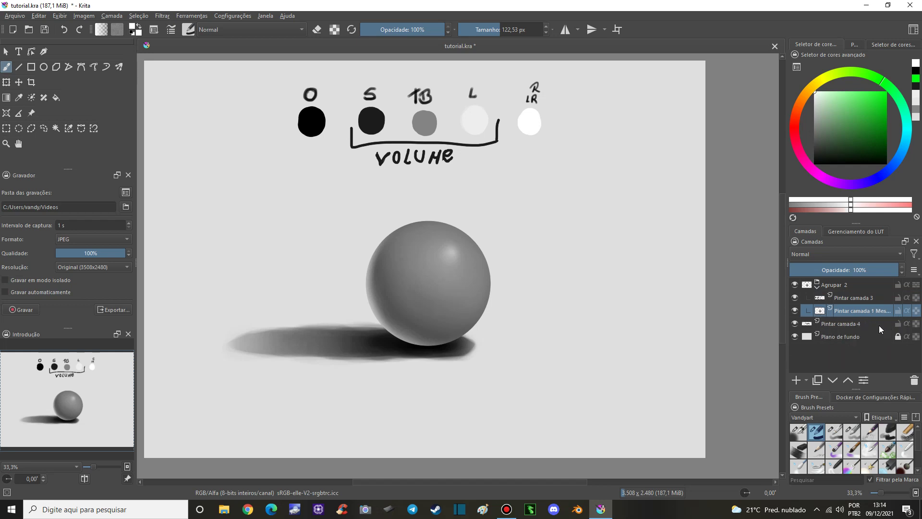
{"action": "left_click", "coordinate": [861, 298]}
{"action": "key", "text": "ctrl+e"}
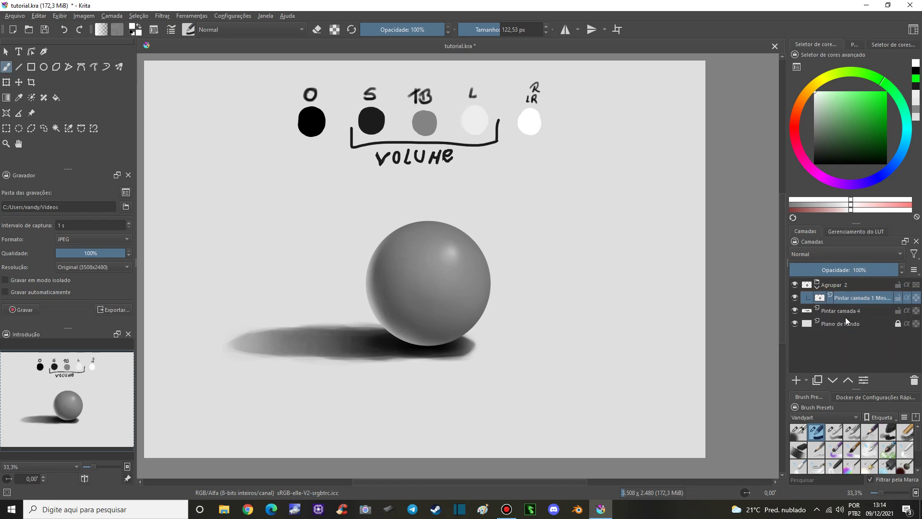
{"action": "left_click", "coordinate": [844, 313]}
{"action": "left_click", "coordinate": [848, 381]}
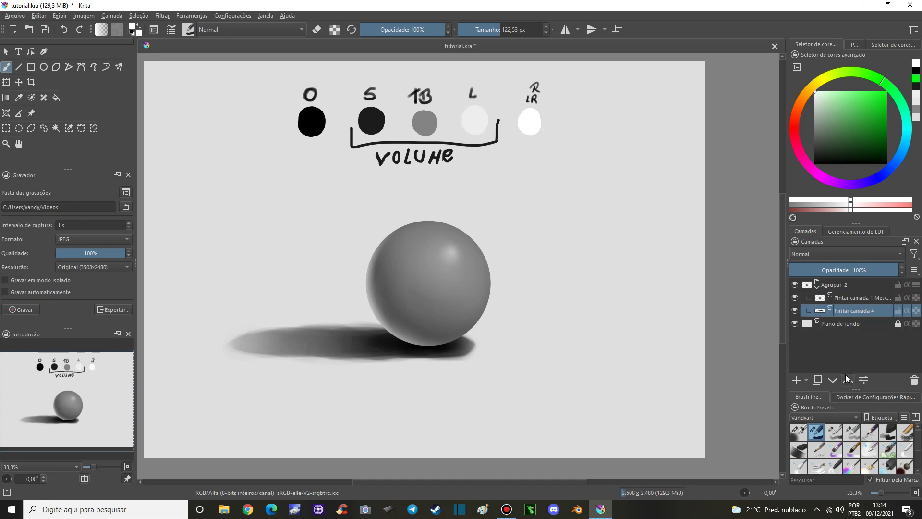
{"action": "left_click", "coordinate": [843, 303]}
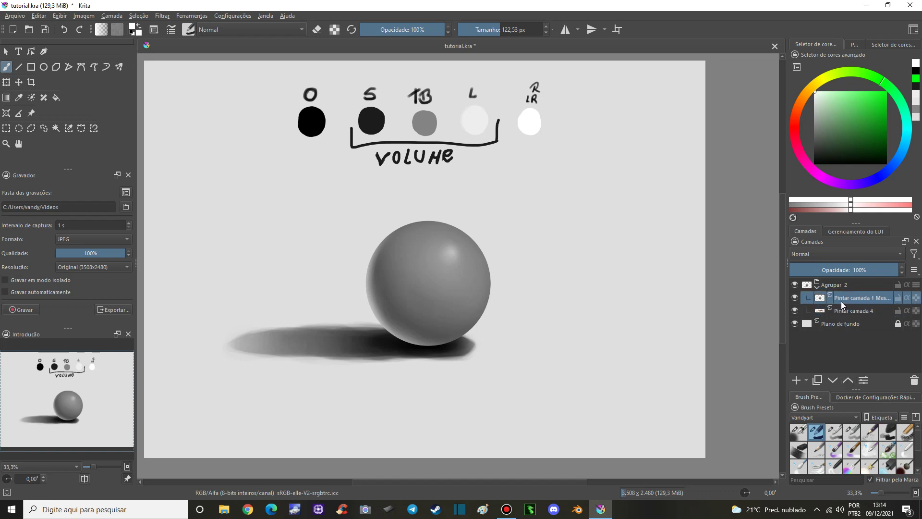
{"action": "key", "text": "ctrl+e"}
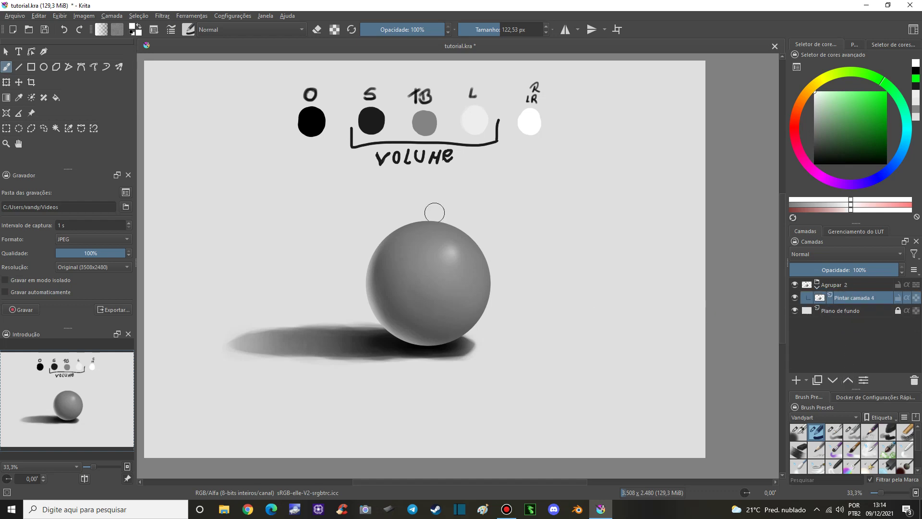
- Loop a freehand selection around the sphere and shadow, then drop it
{"action": "left_click", "coordinate": [45, 131]}
{"action": "mouse_move", "coordinate": [301, 220]}
{"action": "left_mouse_down"}
{"action": "mouse_move", "coordinate": [534, 246]}
{"action": "mouse_move", "coordinate": [529, 199]}
{"action": "left_mouse_up"}
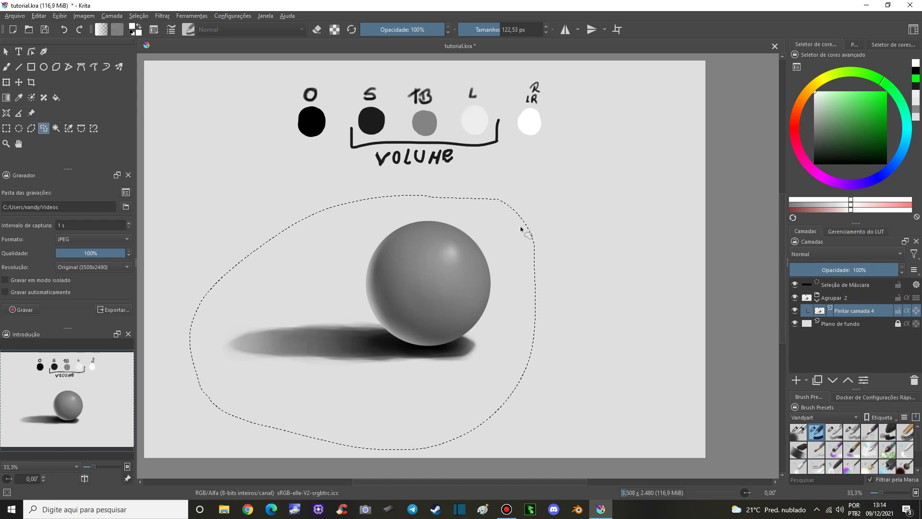
{"action": "key", "text": "ctrl+shift+a"}
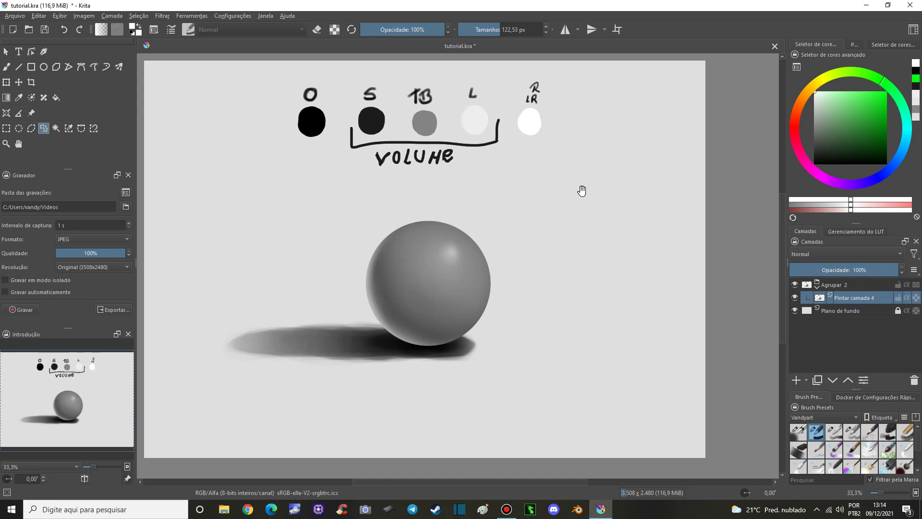
{"action": "left_click_drag", "start_coordinate": [582, 190], "coordinate": [576, 199]}
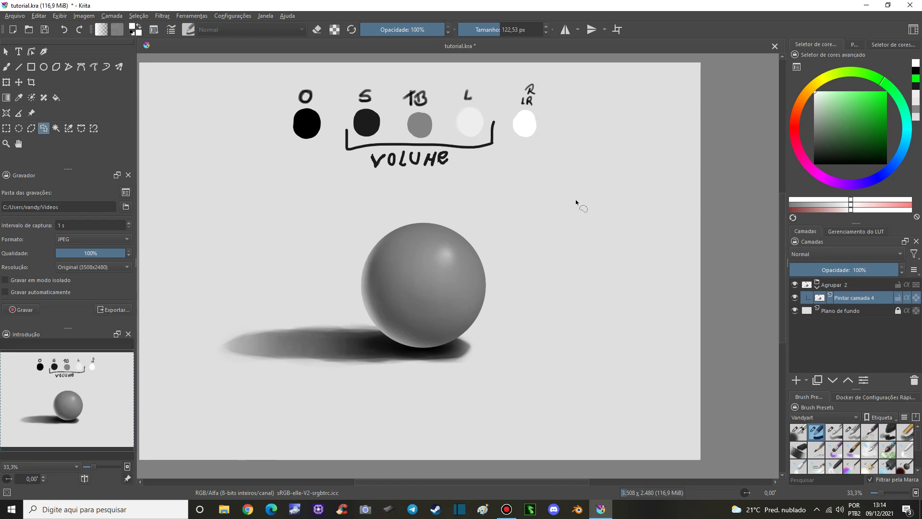
{"action": "left_click", "coordinate": [6, 128]}
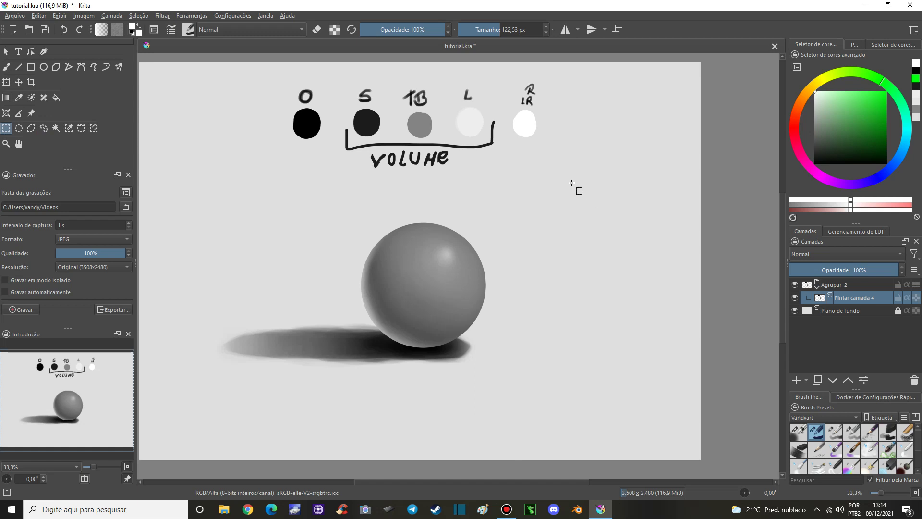
- Select a tall rectangle right of the sphere and add Pintar camada 5, moving Pintar camada 4 out of the group
{"action": "mouse_move", "coordinate": [574, 177]}
{"action": "left_mouse_down"}
{"action": "mouse_move", "coordinate": [623, 289]}
{"action": "mouse_move", "coordinate": [622, 276]}
{"action": "left_mouse_up"}
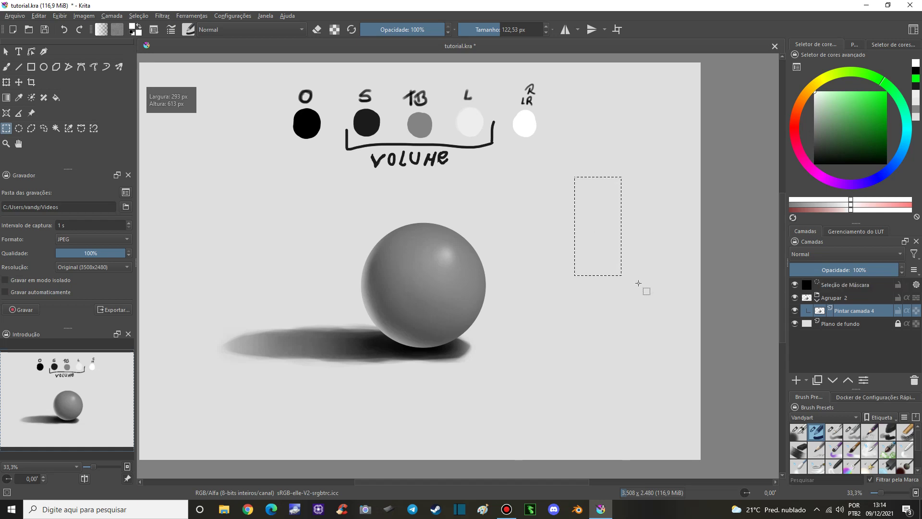
{"action": "left_click", "coordinate": [797, 380]}
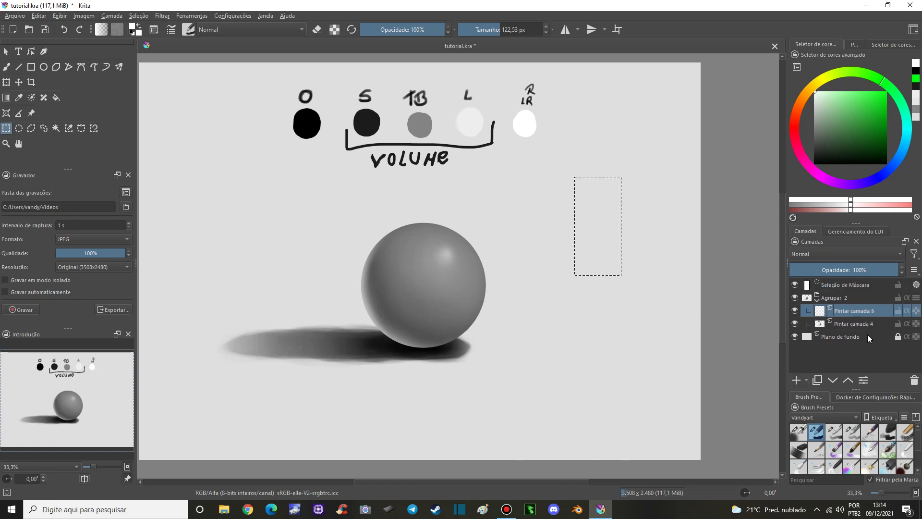
{"action": "key", "text": "Page_Down"}
{"action": "left_click", "coordinate": [833, 381]}
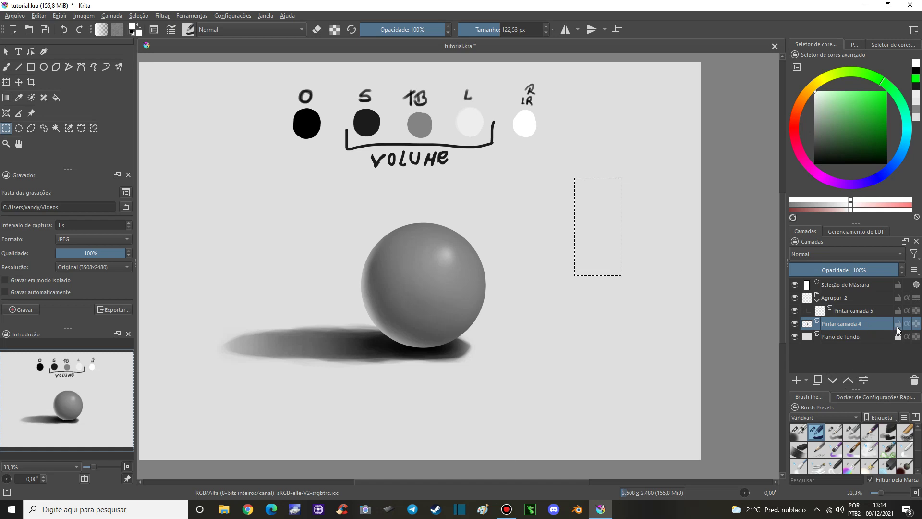
{"action": "left_click", "coordinate": [872, 315]}
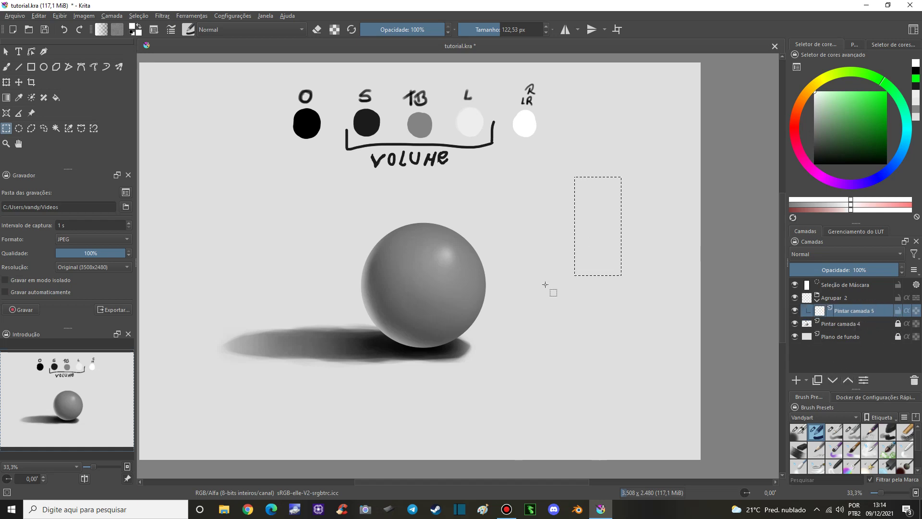
- Fill the rectangle with the TB swatch's mid-grey using Basic-3 Flow
{"action": "key", "text": "b"}
{"action": "left_click", "coordinate": [420, 124], "text": "ctrl"}
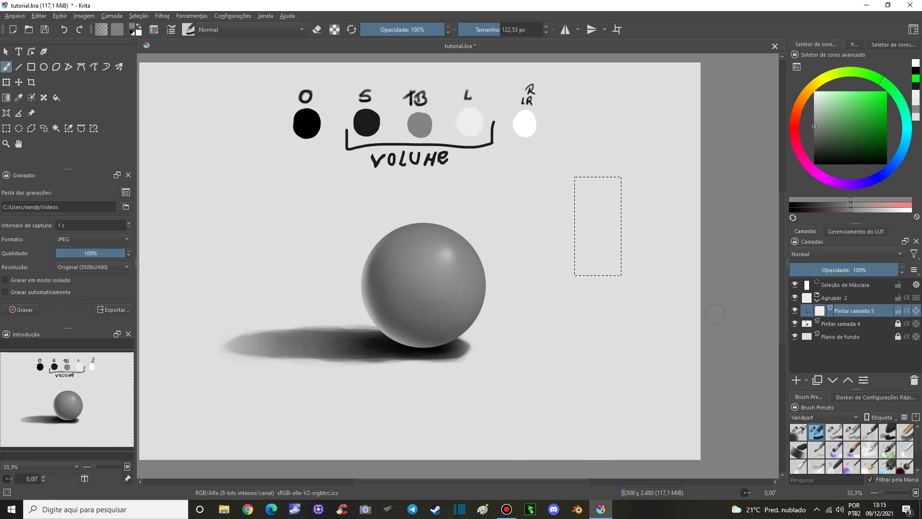
{"action": "left_click", "coordinate": [826, 431]}
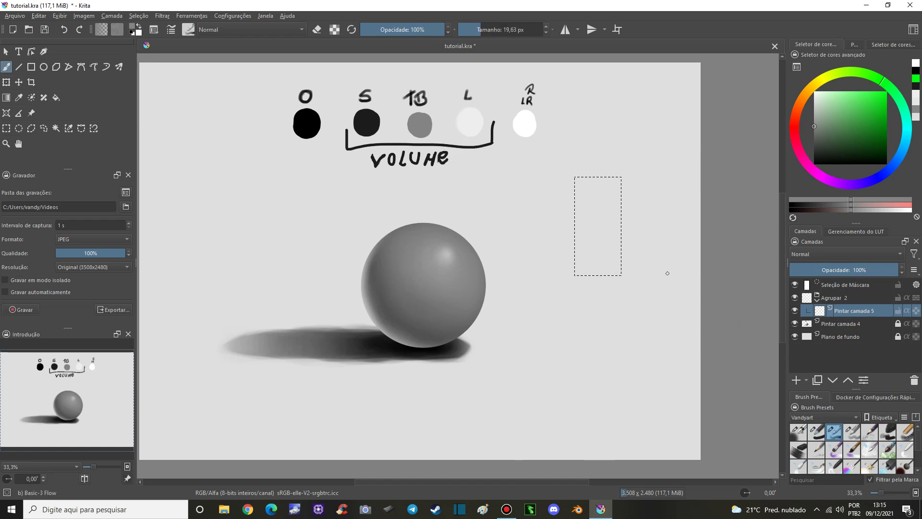
{"action": "mouse_move", "coordinate": [597, 189]}
{"action": "left_mouse_down"}
{"action": "mouse_move", "coordinate": [568, 202]}
{"action": "mouse_move", "coordinate": [618, 190]}
{"action": "mouse_move", "coordinate": [632, 220]}
{"action": "mouse_move", "coordinate": [596, 274]}
{"action": "left_mouse_up"}
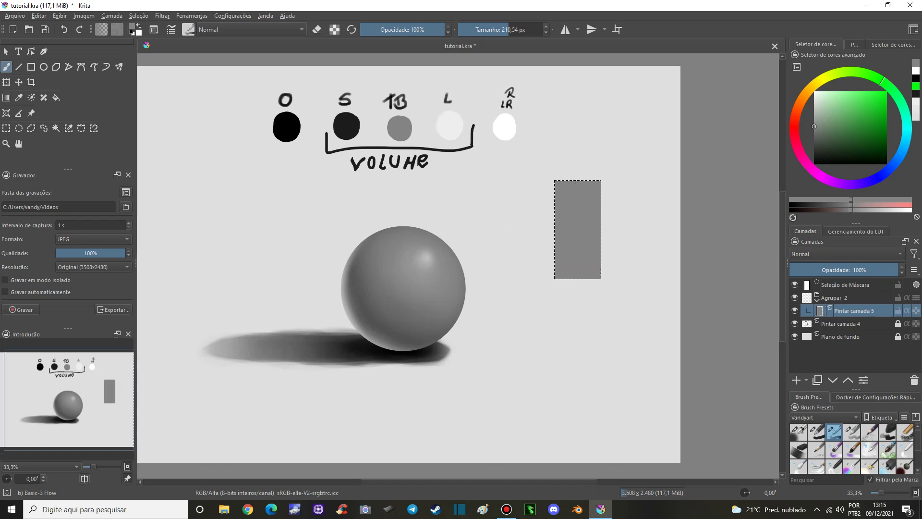
- Airbrush the rectangle's left and right edges with the S swatch's dark tone
{"action": "left_click_drag", "start_coordinate": [567, 185], "coordinate": [530, 194]}
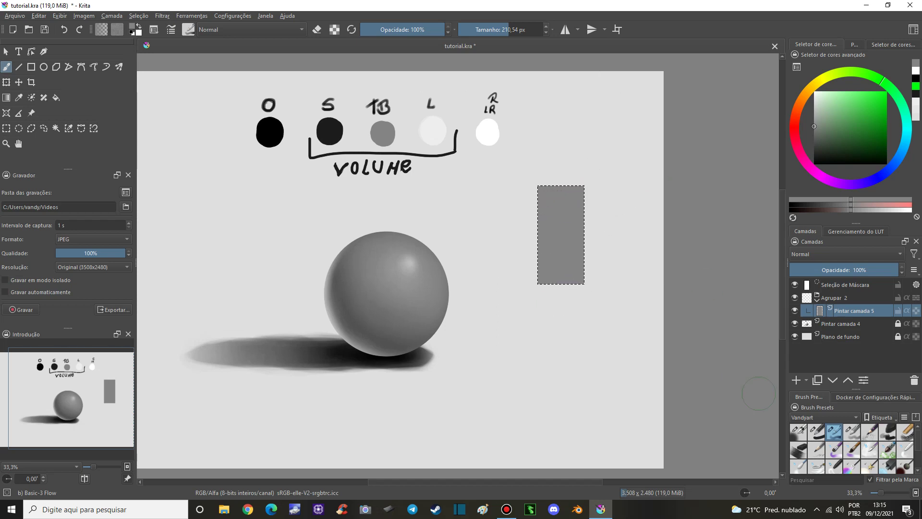
{"action": "left_click", "coordinate": [801, 438]}
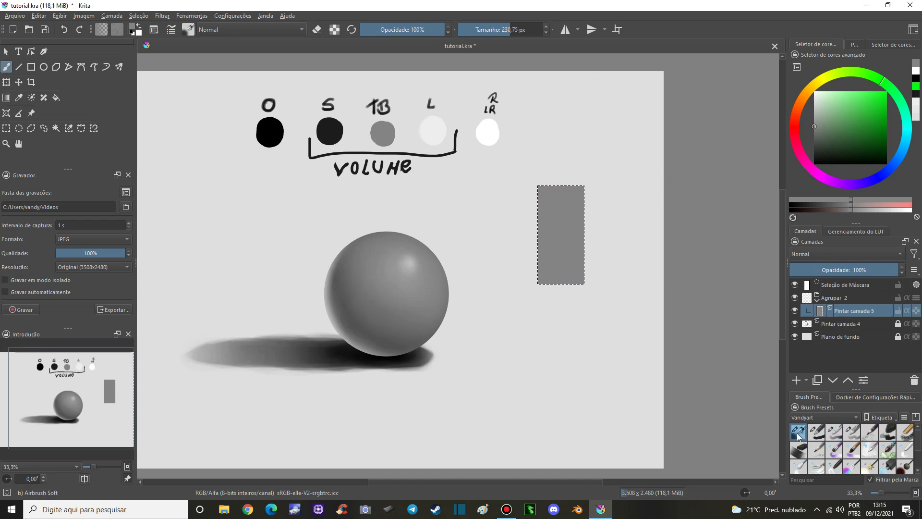
{"action": "left_click", "coordinate": [331, 131], "text": "ctrl"}
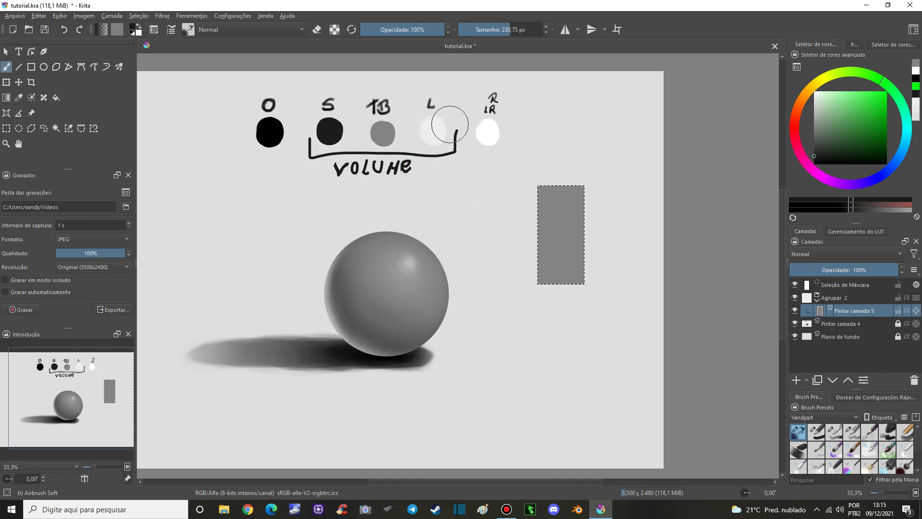
{"action": "left_click_drag", "start_coordinate": [514, 186], "coordinate": [523, 262]}
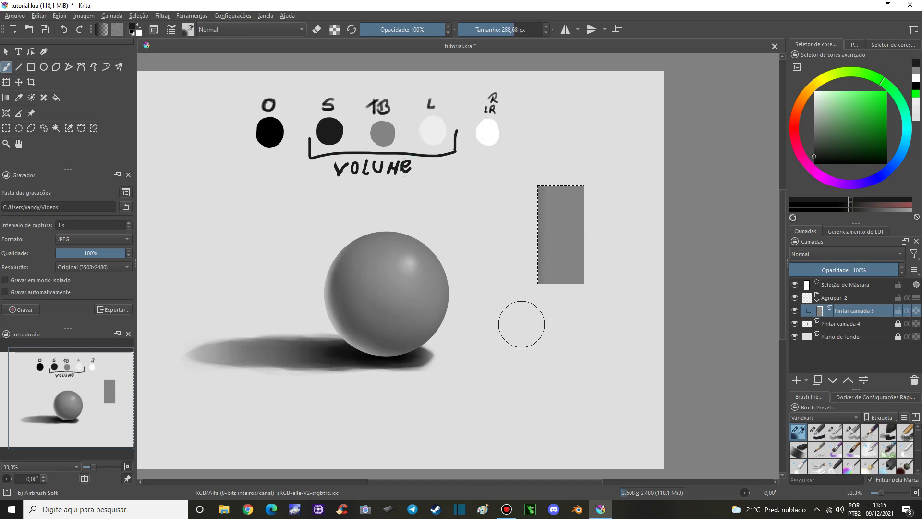
{"action": "left_click_drag", "start_coordinate": [544, 173], "coordinate": [528, 262]}
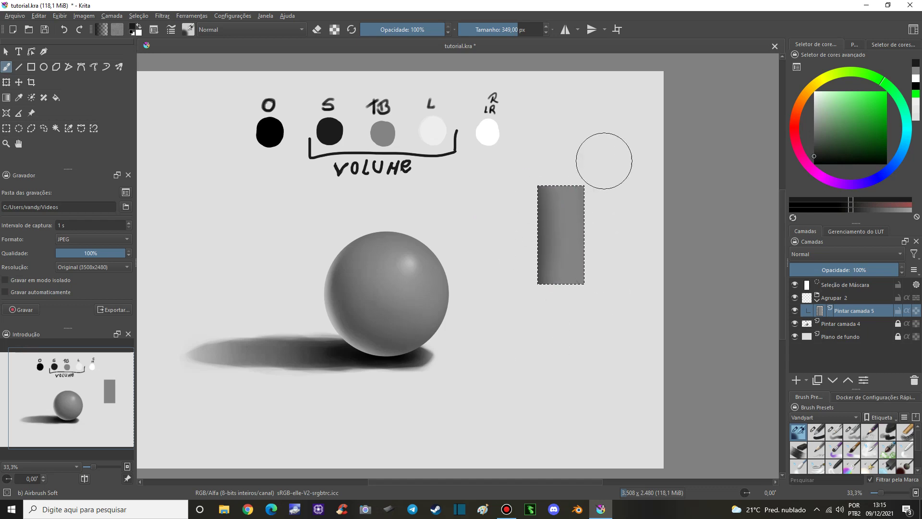
{"action": "left_click_drag", "start_coordinate": [603, 157], "coordinate": [600, 335]}
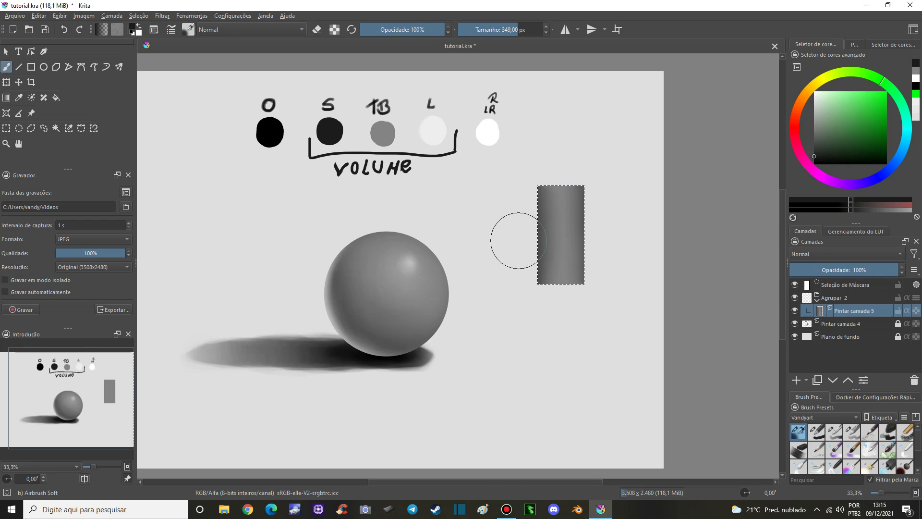
- Paint a light vertical highlight down the cylinder in the L swatch's grey
{"action": "left_click", "coordinate": [435, 129], "text": "ctrl"}
{"action": "left_click_drag", "start_coordinate": [598, 200], "coordinate": [563, 204]}
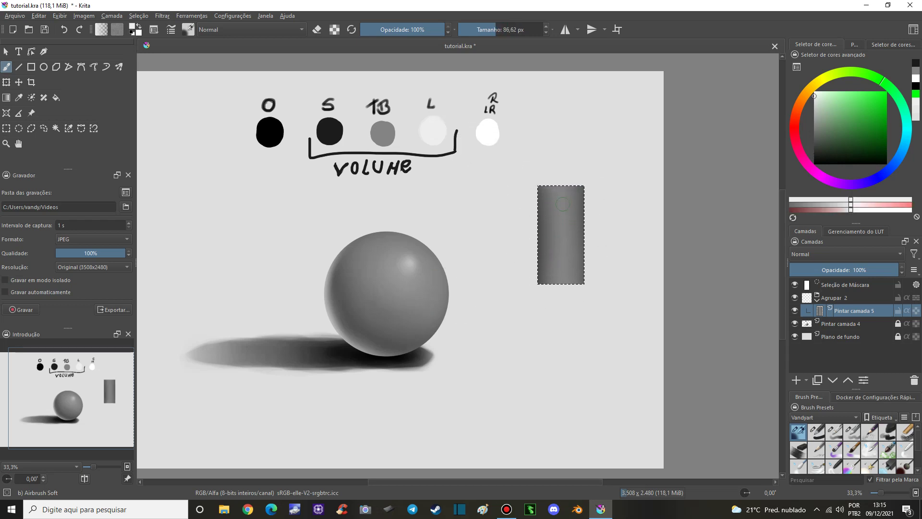
{"action": "left_click_drag", "start_coordinate": [559, 183], "coordinate": [559, 226]}
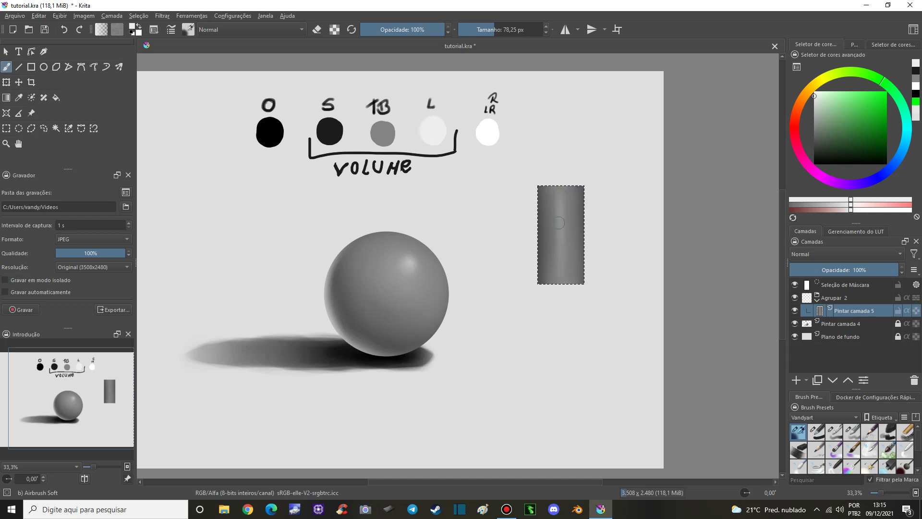
{"action": "left_click_drag", "start_coordinate": [559, 187], "coordinate": [558, 185]}
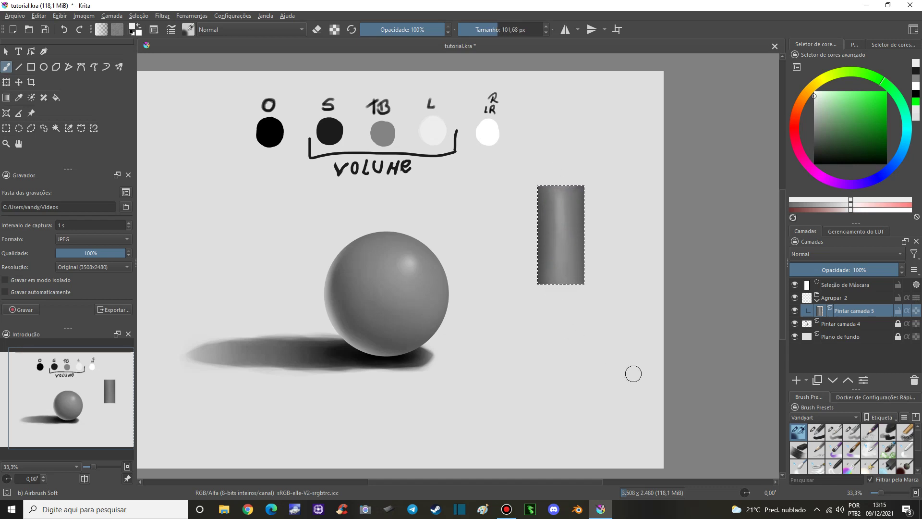
- Soften the cylinder's tone transitions with the Blender Blur preset
{"action": "left_click", "coordinate": [803, 467]}
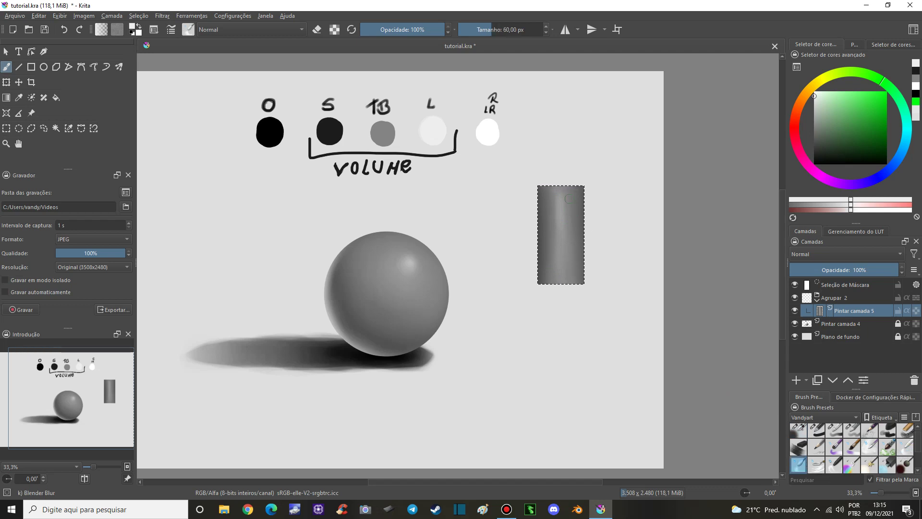
{"action": "left_click_drag", "start_coordinate": [581, 191], "coordinate": [554, 257]}
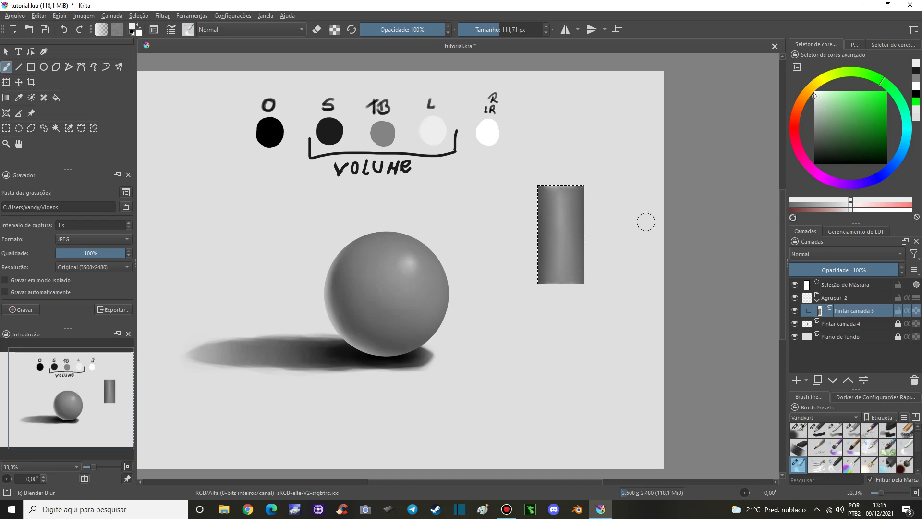
{"action": "left_click", "coordinate": [650, 231], "text": "ctrl"}
{"action": "left_click", "coordinate": [857, 433]}
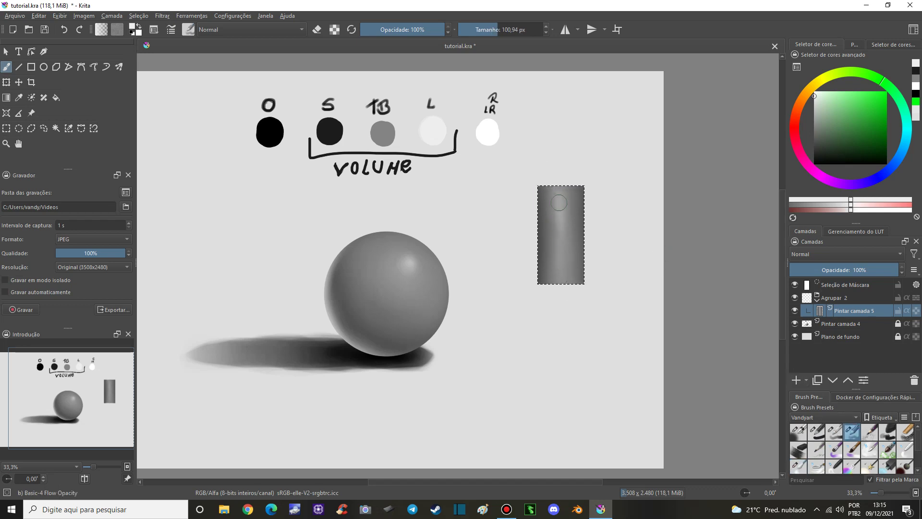
- Sample deeper greys from the cylinder and swatches, then darken the top of the highlight
{"action": "left_click", "coordinate": [553, 259], "text": "ctrl"}
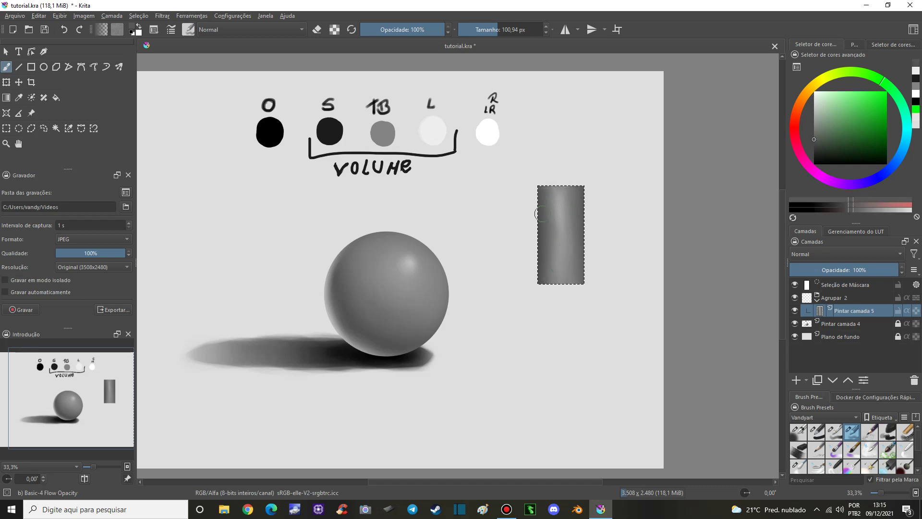
{"action": "left_click", "coordinate": [333, 130], "text": "ctrl"}
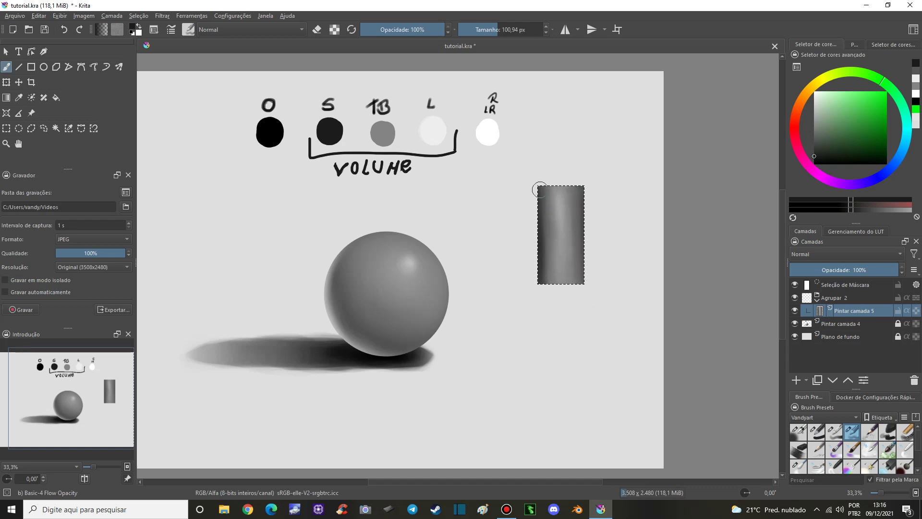
{"action": "left_click", "coordinate": [559, 220], "text": "ctrl"}
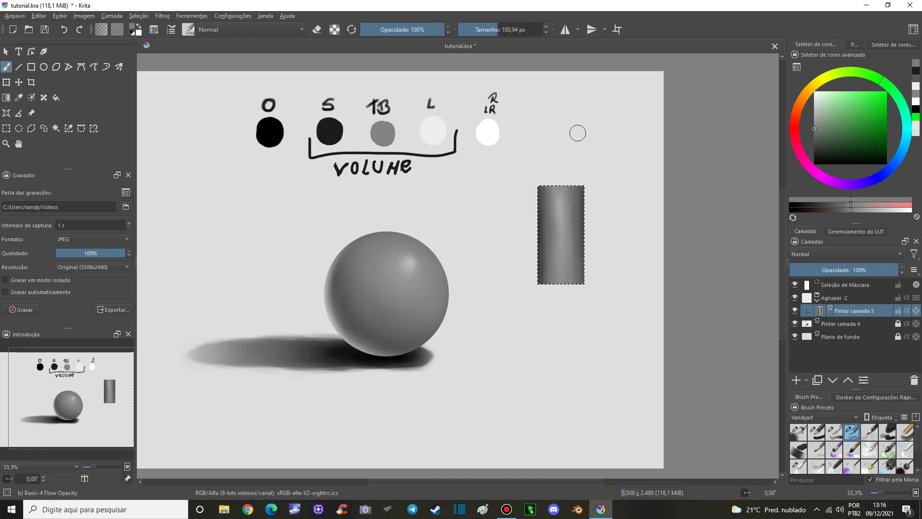
{"action": "left_click", "coordinate": [575, 226], "text": "ctrl"}
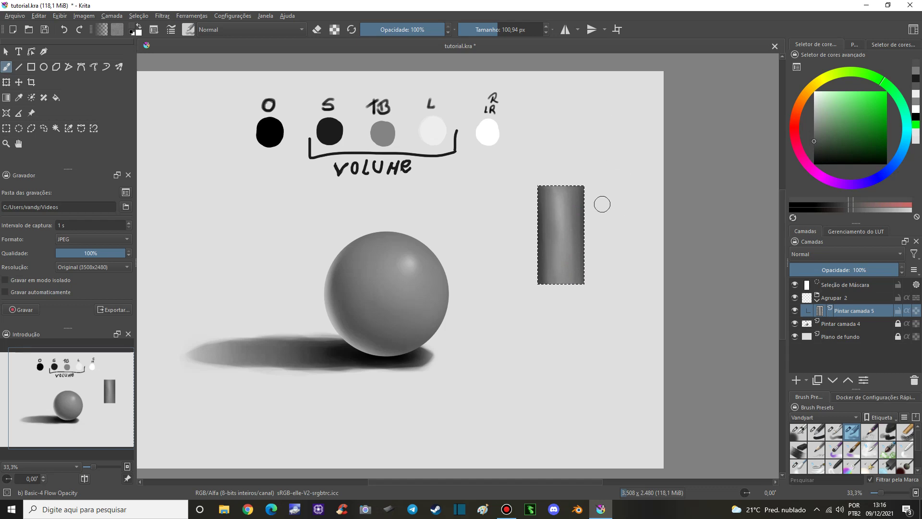
{"action": "left_click_drag", "start_coordinate": [613, 177], "coordinate": [570, 195]}
- Paint a bright white highlight streak down the cylinder using the LR swatch's white
{"action": "left_click", "coordinate": [485, 128], "text": "ctrl"}
{"action": "left_click", "coordinate": [486, 129], "text": "ctrl"}
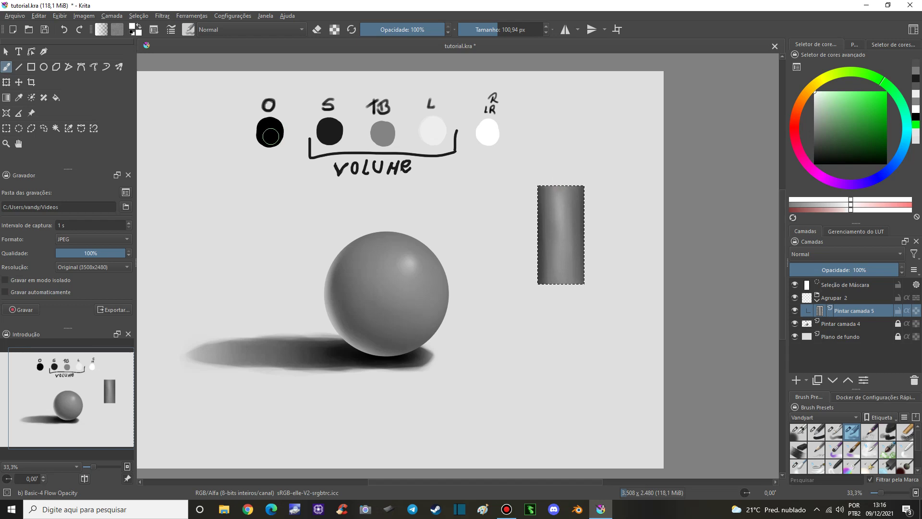
{"action": "left_click_drag", "start_coordinate": [563, 210], "coordinate": [556, 210]}
{"action": "left_click_drag", "start_coordinate": [565, 211], "coordinate": [564, 265]}
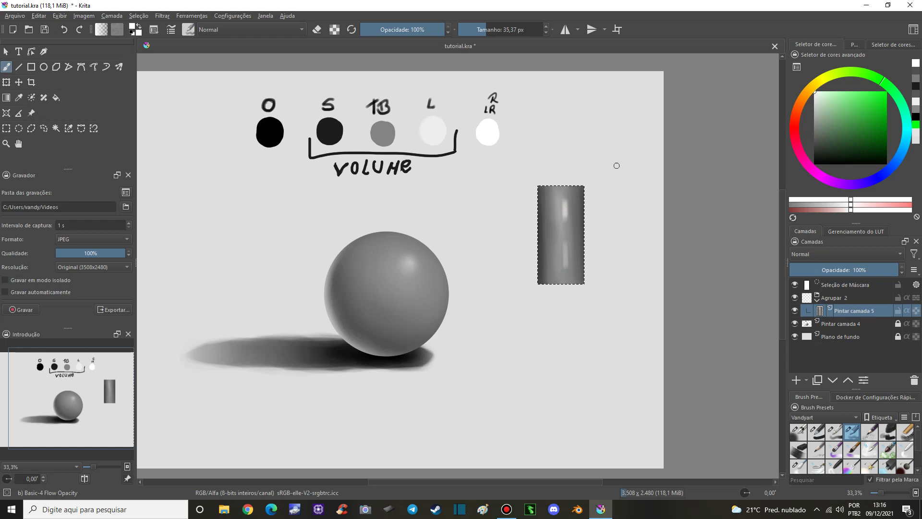
{"action": "key", "text": "bracketright"}
{"action": "key", "text": "bracketright"}
{"action": "key", "text": "bracketright"}
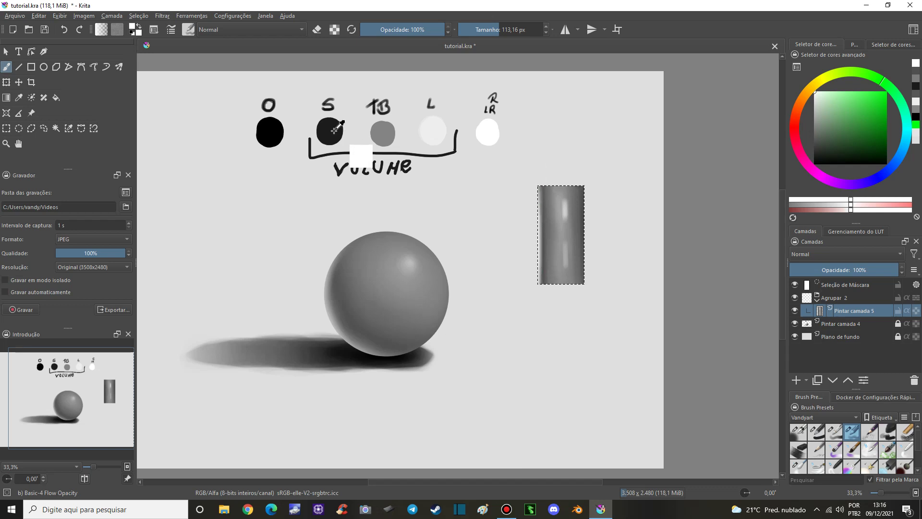
{"action": "left_click", "coordinate": [360, 156], "text": "ctrl"}
{"action": "mouse_move", "coordinate": [547, 202]}
{"action": "left_mouse_down", "text": "shift"}
{"action": "mouse_move", "coordinate": [547, 184]}
{"action": "mouse_move", "coordinate": [546, 224]}
{"action": "left_mouse_up", "text": "shift"}
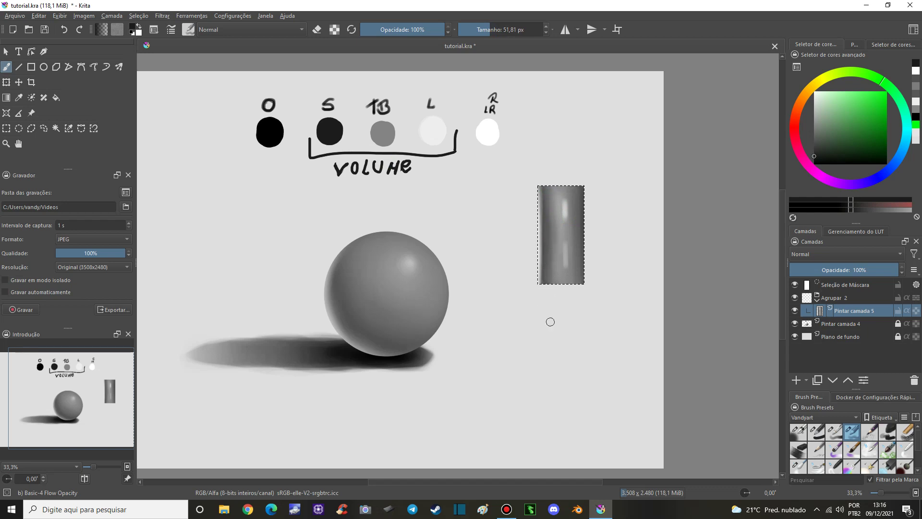
- Deselect, nudge the shaded cylinder slightly right, and insert the empty Pintar camada 6 layer
{"action": "left_click", "coordinate": [7, 130]}
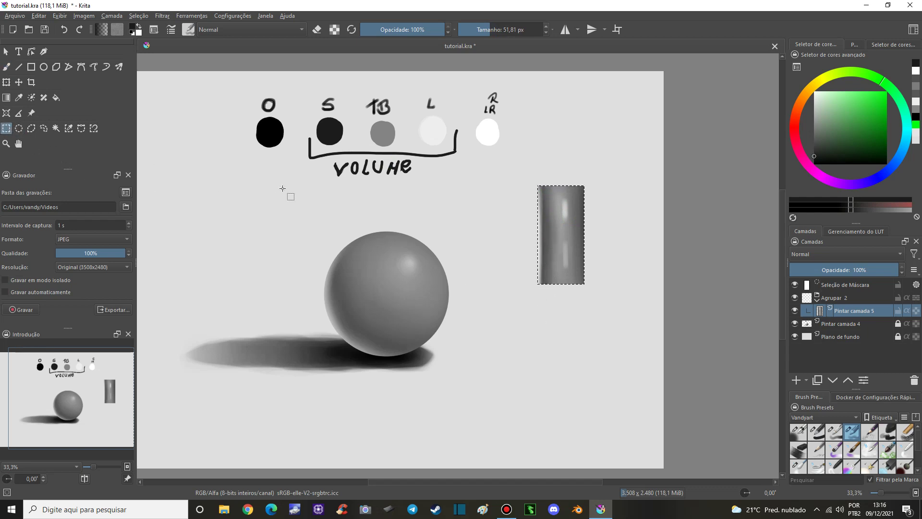
{"action": "left_click", "coordinate": [490, 209]}
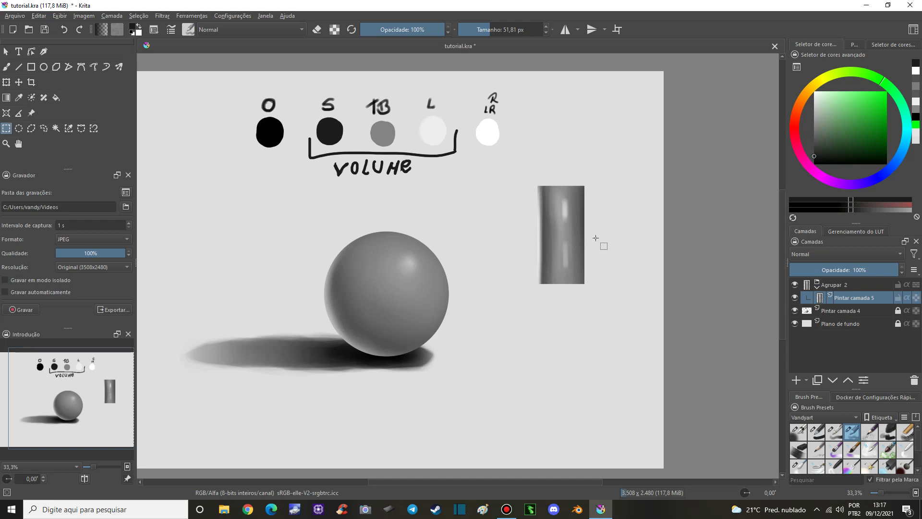
{"action": "key", "text": "t"}
{"action": "left_click_drag", "start_coordinate": [564, 238], "coordinate": [595, 236]}
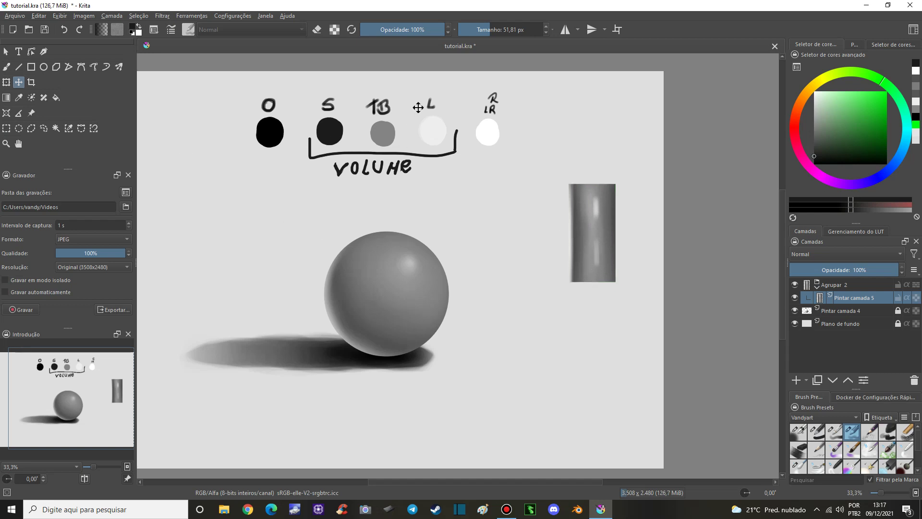
{"action": "key", "text": "b"}
{"action": "key", "text": "Insert"}
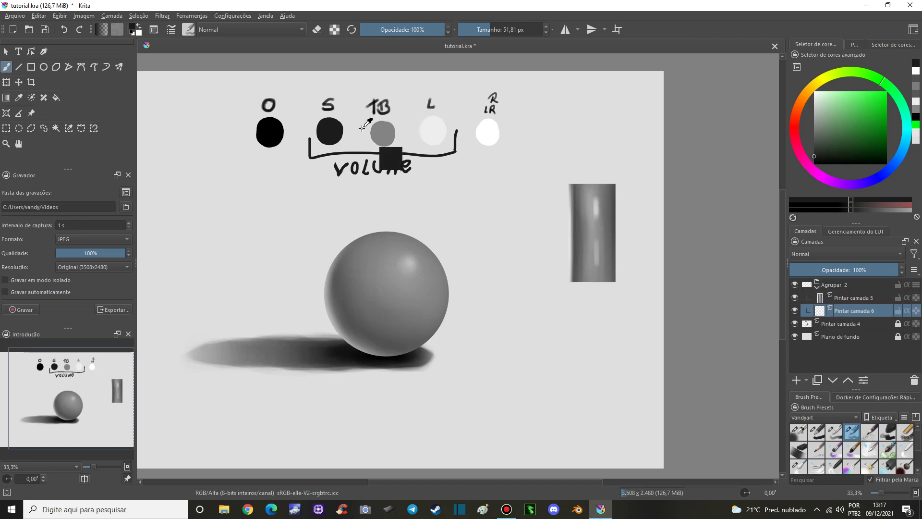
{"action": "left_click_drag", "start_coordinate": [538, 272], "coordinate": [560, 245]}
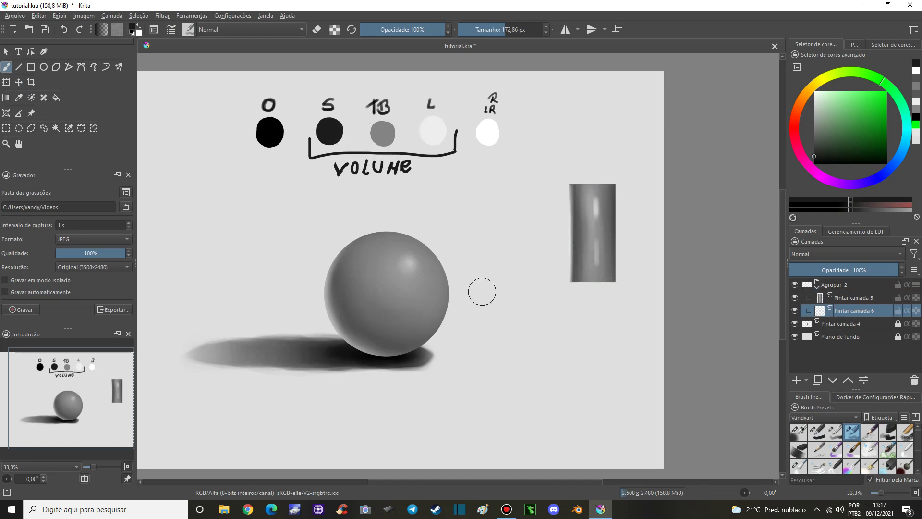
{"action": "left_click_drag", "start_coordinate": [587, 168], "coordinate": [562, 170]}
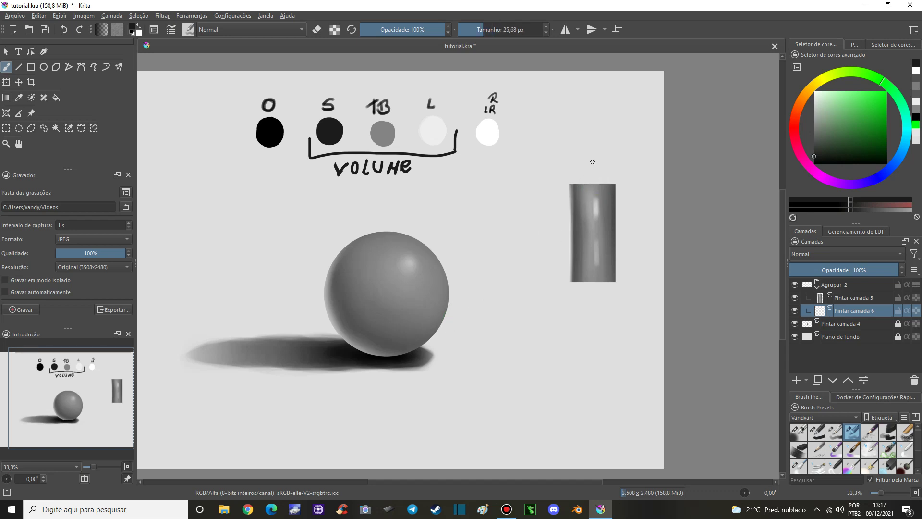
{"action": "left_click_drag", "start_coordinate": [639, 116], "coordinate": [497, 278]}
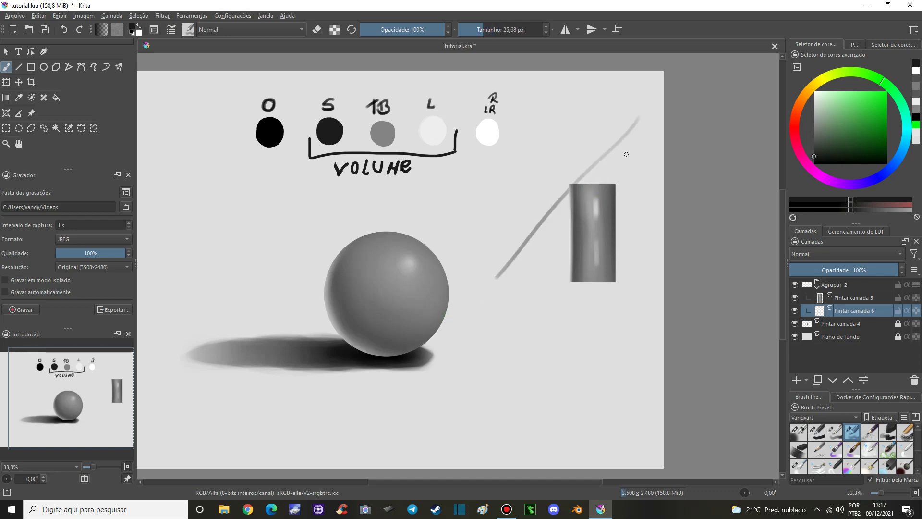
{"action": "left_click_drag", "start_coordinate": [638, 120], "coordinate": [617, 298]}
{"action": "mouse_move", "coordinate": [531, 295]}
{"action": "left_mouse_down"}
{"action": "mouse_move", "coordinate": [613, 281]}
{"action": "mouse_move", "coordinate": [493, 284]}
{"action": "left_mouse_up"}
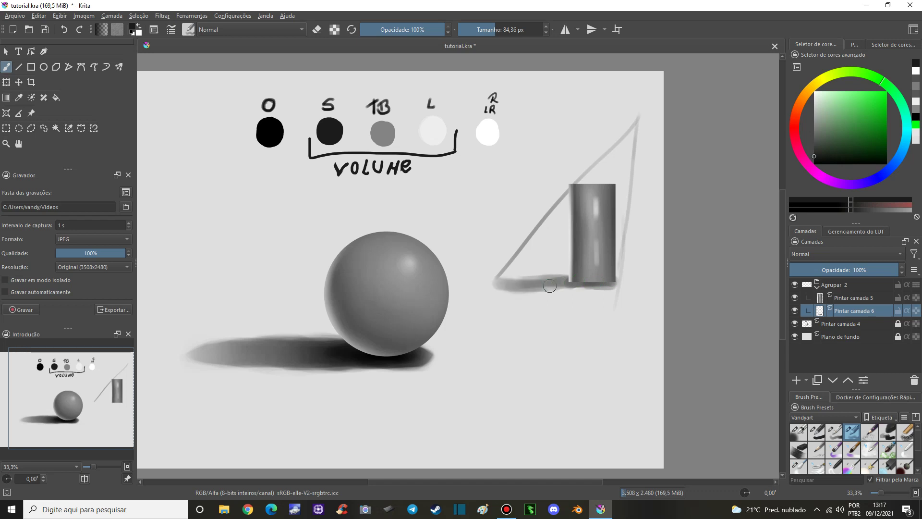
{"action": "left_click", "coordinate": [816, 433]}
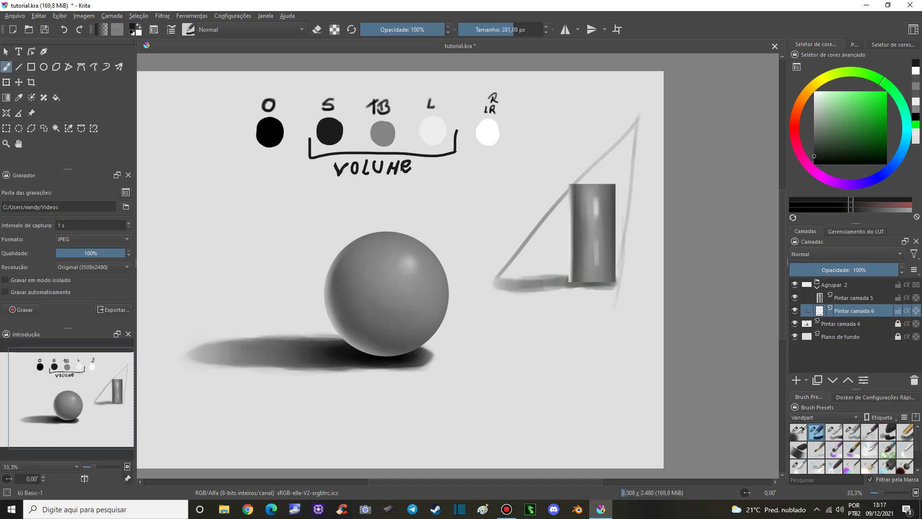
{"action": "key", "text": "e"}
{"action": "mouse_move", "coordinate": [598, 128]}
{"action": "left_mouse_down"}
{"action": "mouse_move", "coordinate": [629, 233]}
{"action": "mouse_move", "coordinate": [642, 245]}
{"action": "mouse_move", "coordinate": [540, 199]}
{"action": "mouse_move", "coordinate": [513, 309]}
{"action": "left_mouse_up"}
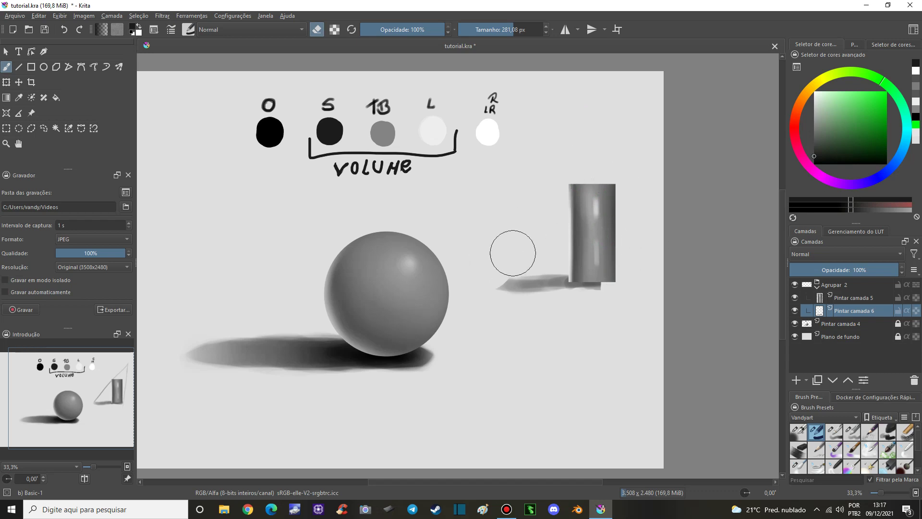
{"action": "left_click", "coordinate": [852, 436]}
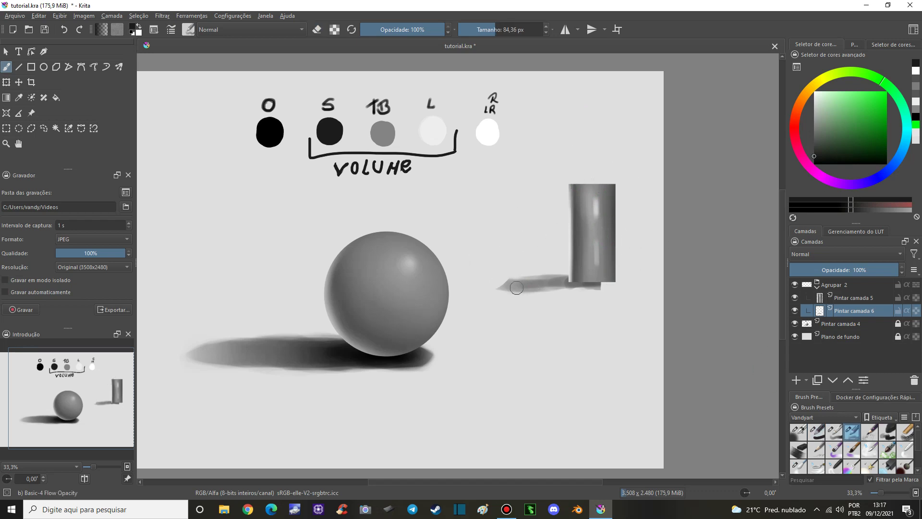
{"action": "mouse_move", "coordinate": [518, 292]}
{"action": "left_mouse_down"}
{"action": "mouse_move", "coordinate": [498, 284]}
{"action": "mouse_move", "coordinate": [606, 290]}
{"action": "left_mouse_up"}
{"action": "key", "text": "e"}
{"action": "key", "text": "e"}
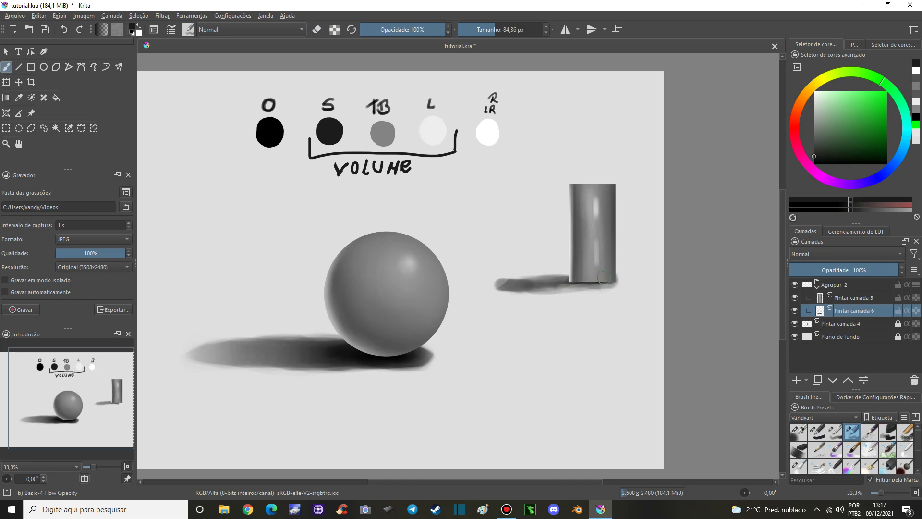
{"action": "key", "text": "e"}
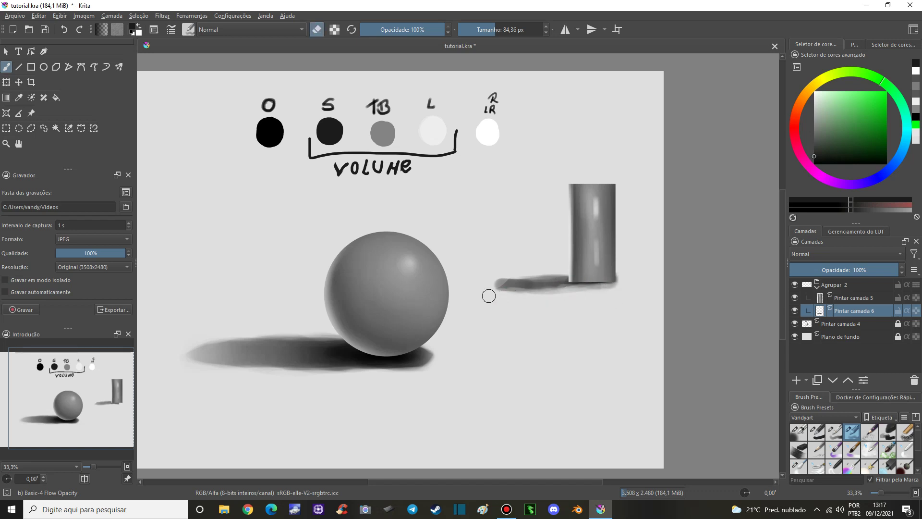
{"action": "key", "text": "ctrl+z"}
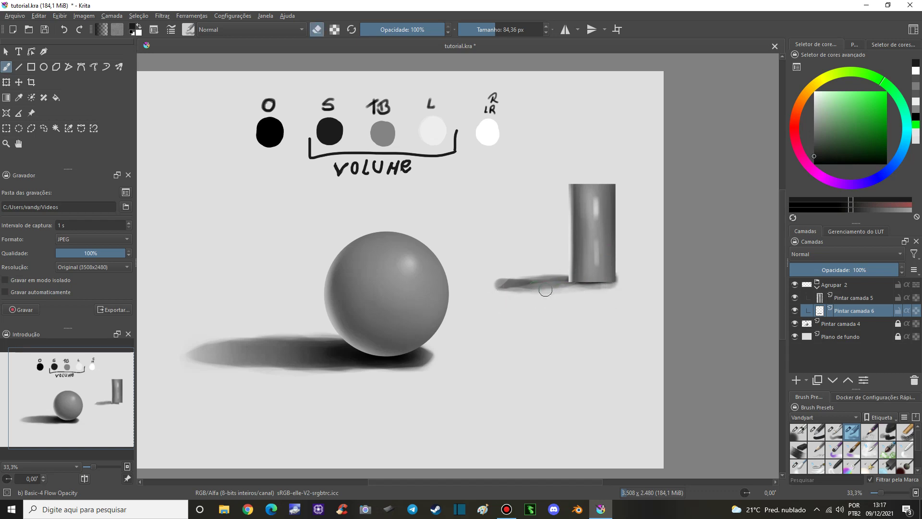
{"action": "key", "text": "ctrl+z"}
{"action": "left_click", "coordinate": [821, 432]}
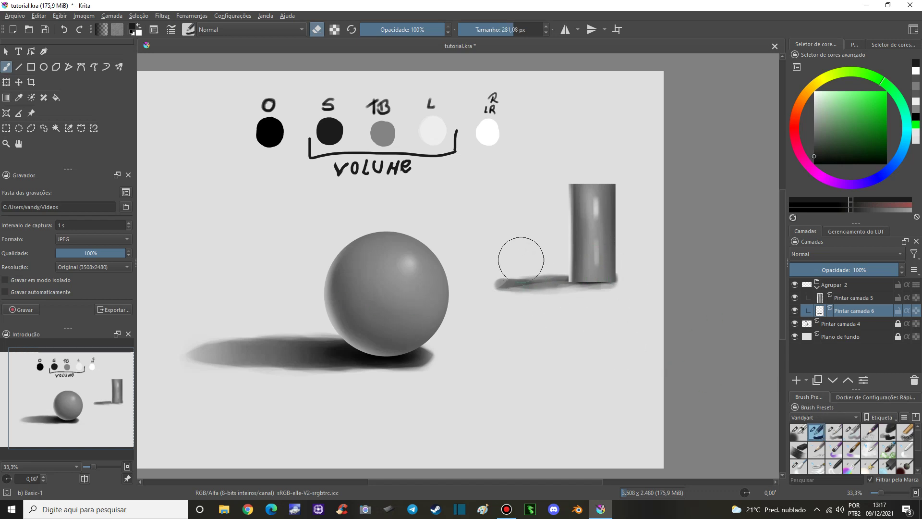
{"action": "mouse_move", "coordinate": [521, 259]}
{"action": "left_mouse_down"}
{"action": "mouse_move", "coordinate": [525, 298]}
{"action": "mouse_move", "coordinate": [615, 286]}
{"action": "left_mouse_up"}
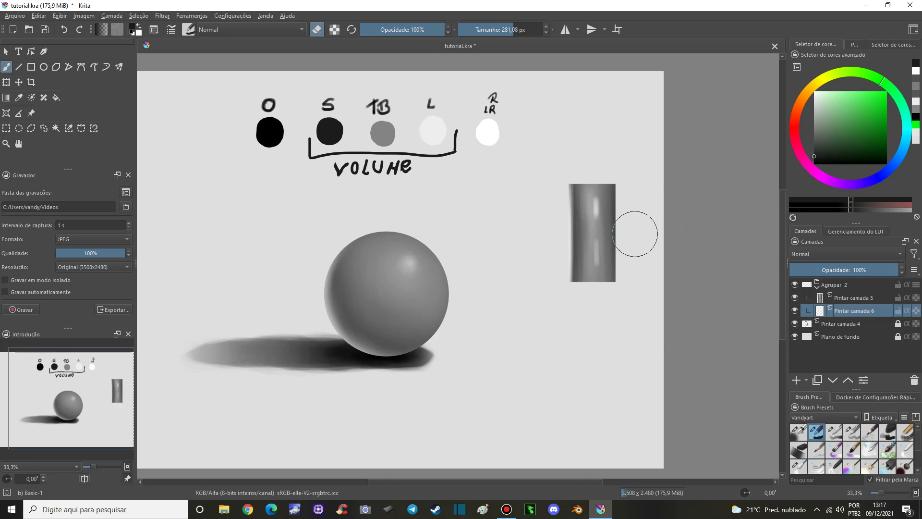
{"action": "left_click", "coordinate": [852, 435]}
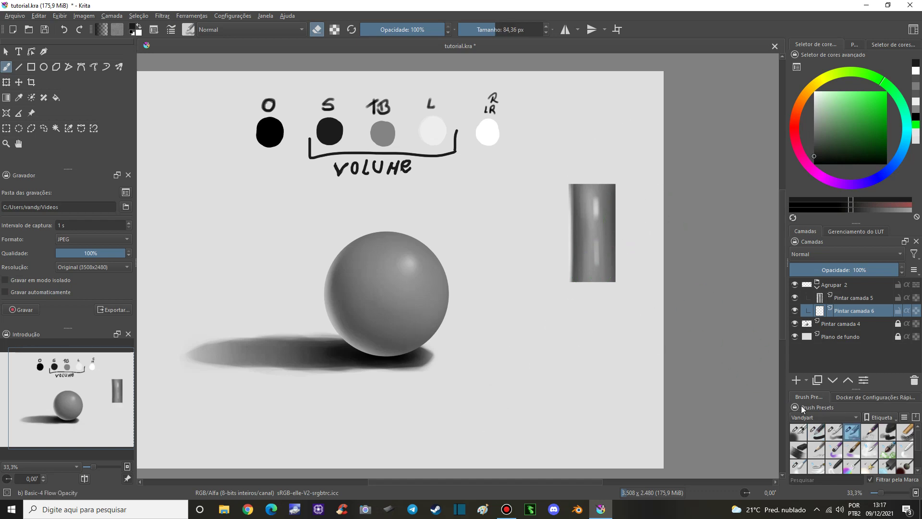
- Sample light and dark greys from the cylinder and sphere, moving between layers Pintar camada 5 and 6
{"action": "left_click", "coordinate": [595, 202], "text": "ctrl"}
{"action": "key", "text": "e"}
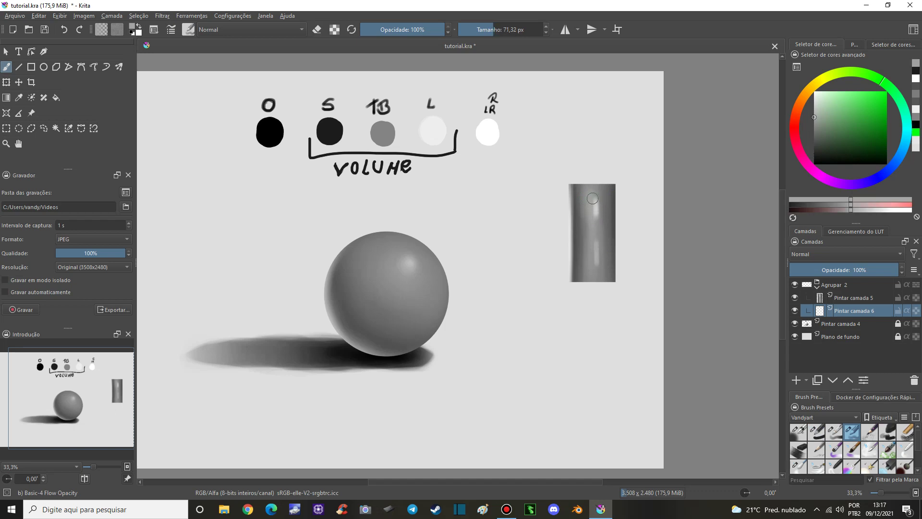
{"action": "left_click", "coordinate": [838, 298]}
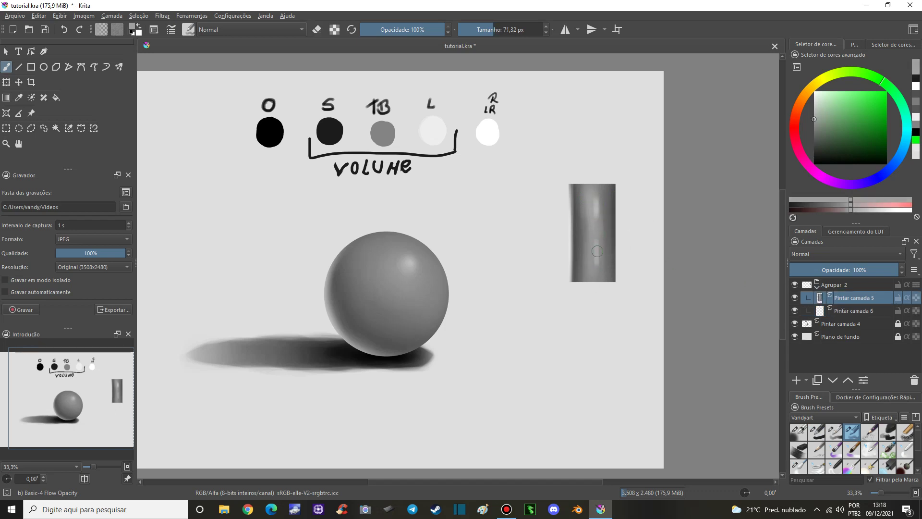
{"action": "left_click", "coordinate": [582, 211], "text": "ctrl"}
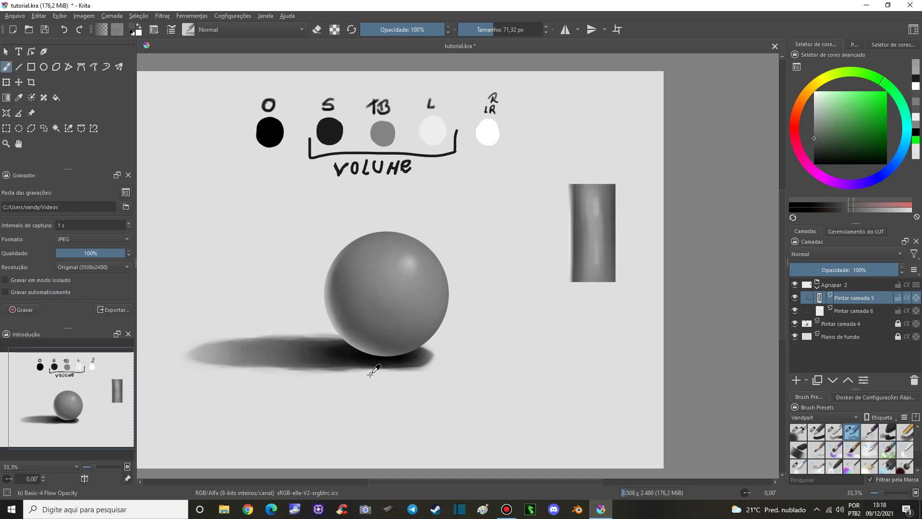
{"action": "left_click", "coordinate": [358, 356], "text": "ctrl"}
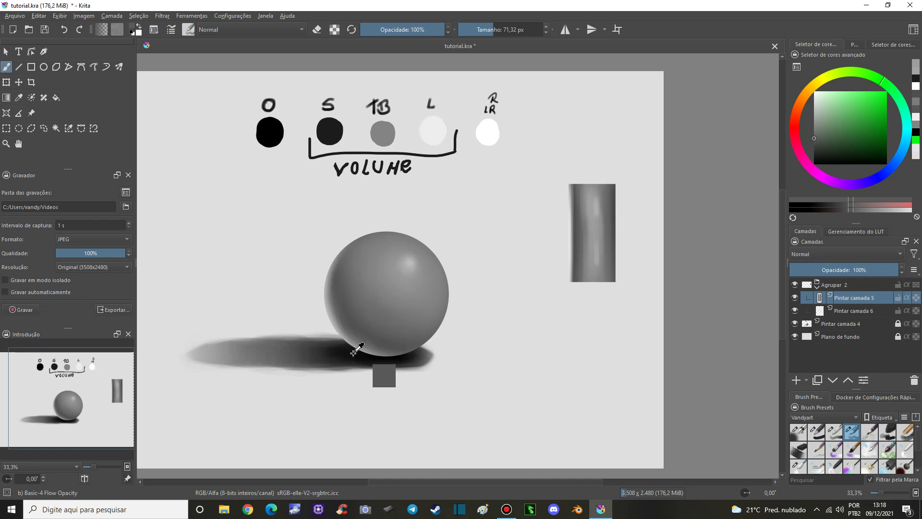
{"action": "left_click", "coordinate": [871, 315]}
- Paint a grey shadow stretching left of the cylinder, then soften it with a large Airbrush Soft eraser
{"action": "mouse_move", "coordinate": [568, 282]}
{"action": "left_mouse_down"}
{"action": "mouse_move", "coordinate": [513, 281]}
{"action": "mouse_move", "coordinate": [607, 283]}
{"action": "mouse_move", "coordinate": [525, 282]}
{"action": "mouse_move", "coordinate": [559, 281]}
{"action": "left_mouse_up"}
{"action": "mouse_move", "coordinate": [499, 277]}
{"action": "left_mouse_down"}
{"action": "mouse_move", "coordinate": [580, 279]}
{"action": "mouse_move", "coordinate": [487, 279]}
{"action": "mouse_move", "coordinate": [606, 280]}
{"action": "left_mouse_up"}
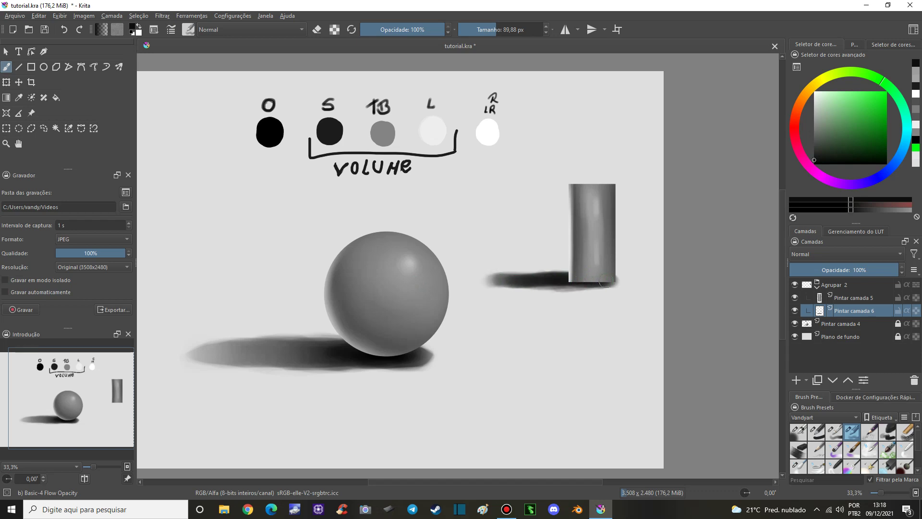
{"action": "left_click", "coordinate": [799, 431]}
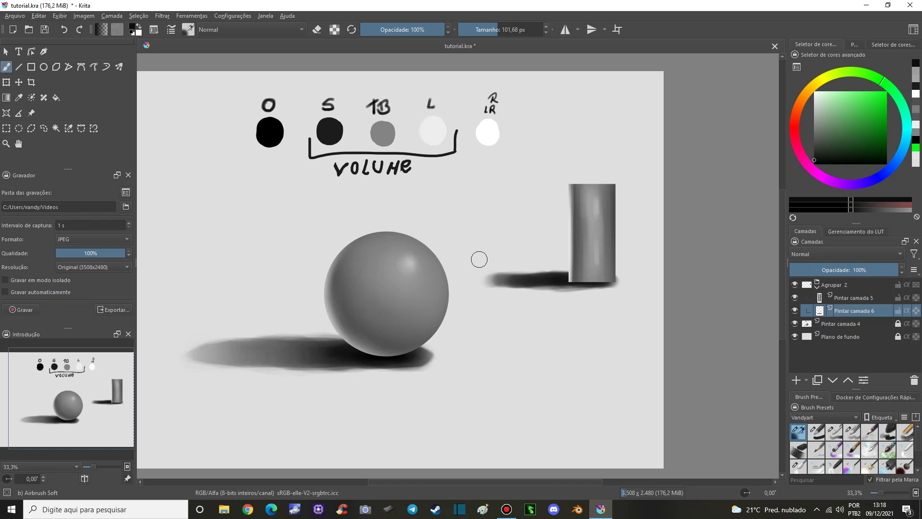
{"action": "key", "text": "e"}
{"action": "left_click_drag", "start_coordinate": [453, 288], "coordinate": [511, 255]}
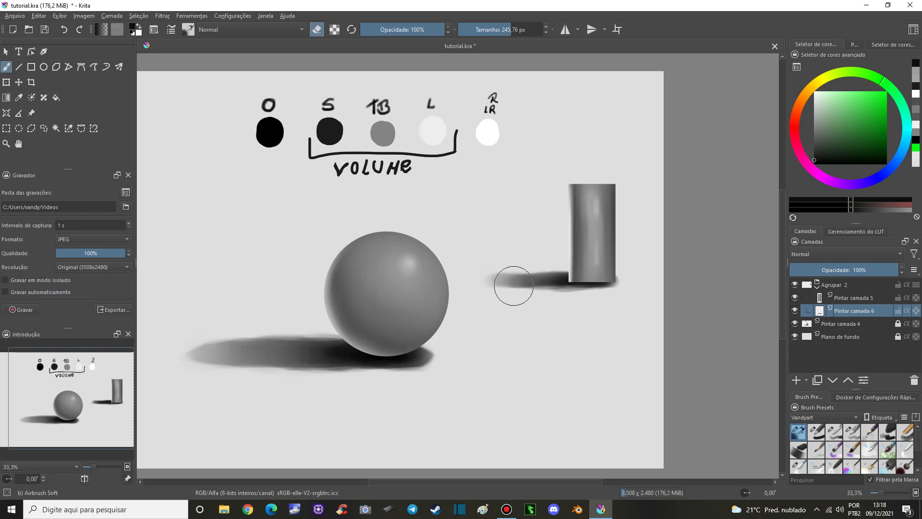
- Add a pure black contact shadow at the cylinder base with Basic-3 and lighten its lower edge
{"action": "left_click", "coordinate": [835, 434]}
{"action": "left_click", "coordinate": [276, 135], "text": "ctrl"}
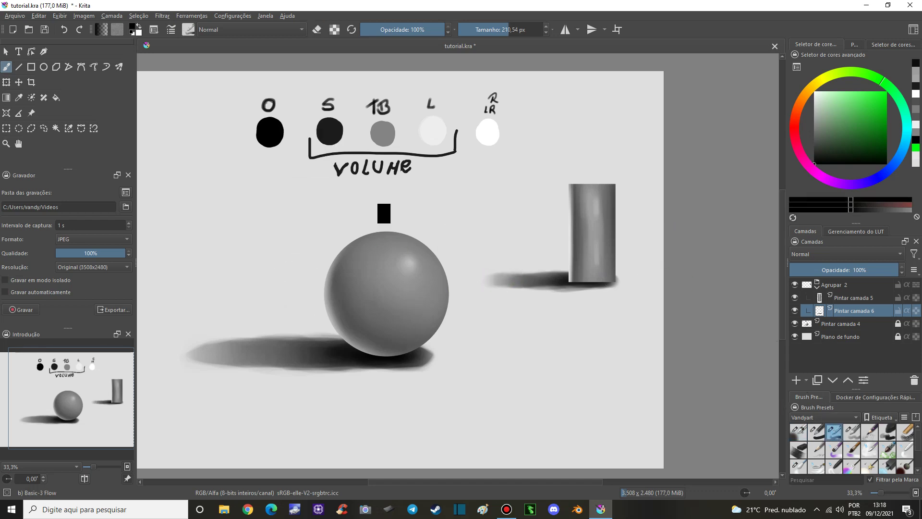
{"action": "left_click_drag", "start_coordinate": [587, 284], "coordinate": [564, 281]}
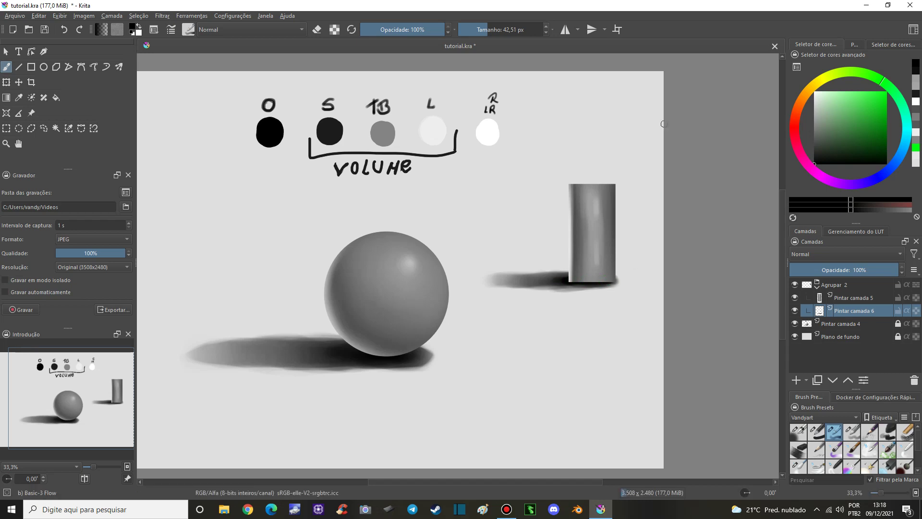
{"action": "key", "text": "e"}
{"action": "left_click_drag", "start_coordinate": [580, 291], "coordinate": [567, 289]}
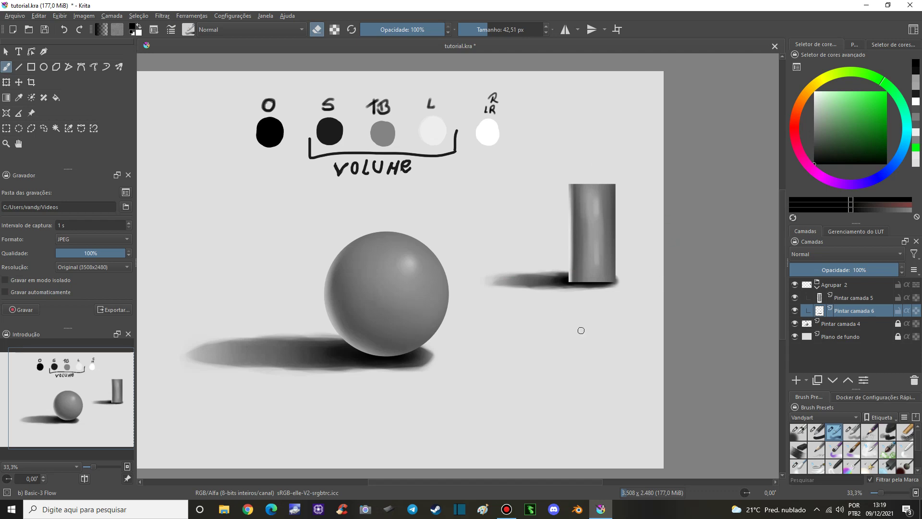
{"action": "mouse_move", "coordinate": [524, 333]}
{"action": "left_mouse_down"}
{"action": "mouse_move", "coordinate": [560, 307]}
{"action": "mouse_move", "coordinate": [571, 277]}
{"action": "mouse_move", "coordinate": [585, 303]}
{"action": "left_mouse_up"}
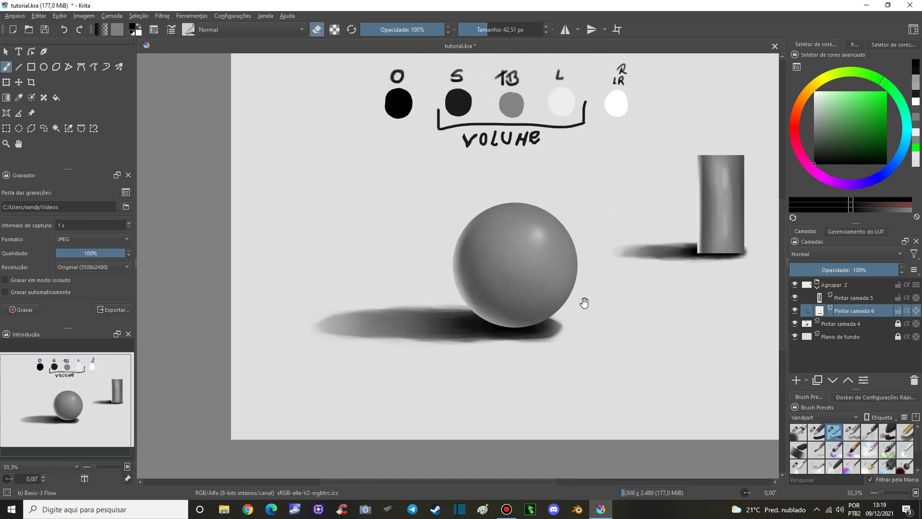
{"action": "left_click_drag", "start_coordinate": [286, 206], "coordinate": [359, 214]}
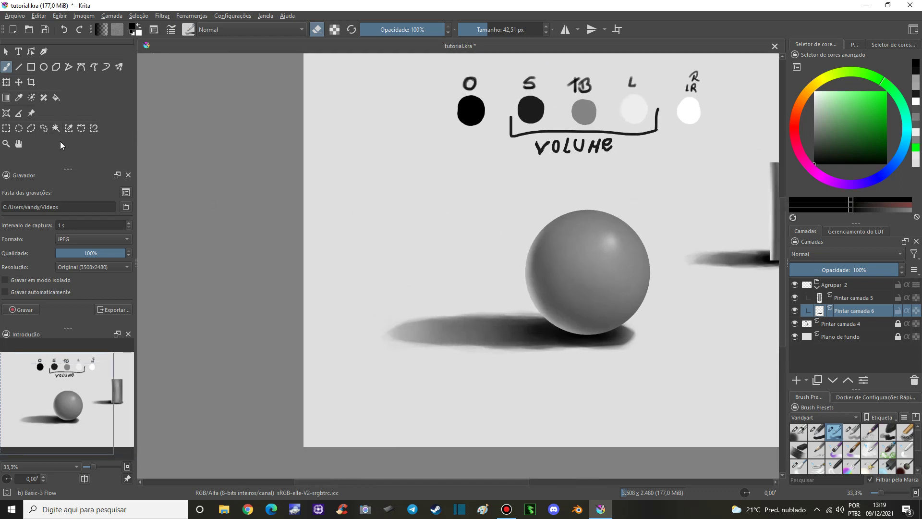
- Sample a mid grey, enlarge the brush, and merge Pintar camada 5 down into the shadow layer
{"action": "left_click", "coordinate": [585, 111], "text": "ctrl"}
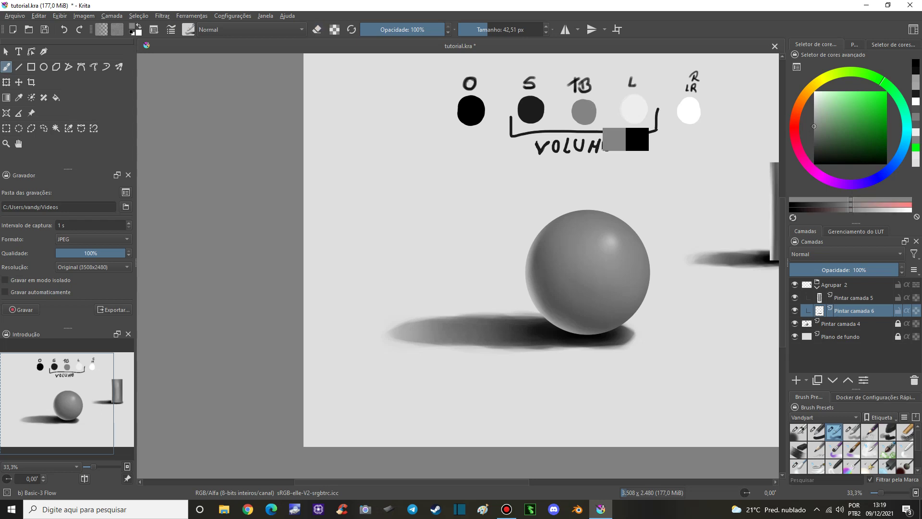
{"action": "mouse_move", "coordinate": [391, 194]}
{"action": "left_mouse_down"}
{"action": "mouse_move", "coordinate": [409, 194]}
{"action": "mouse_move", "coordinate": [420, 208]}
{"action": "left_mouse_up"}
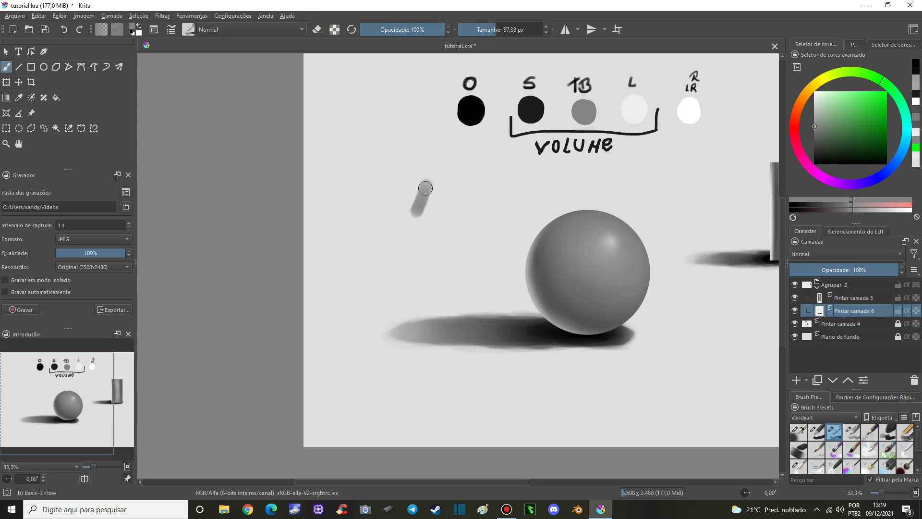
{"action": "left_click", "coordinate": [846, 296]}
{"action": "key", "text": "shift+Delete"}
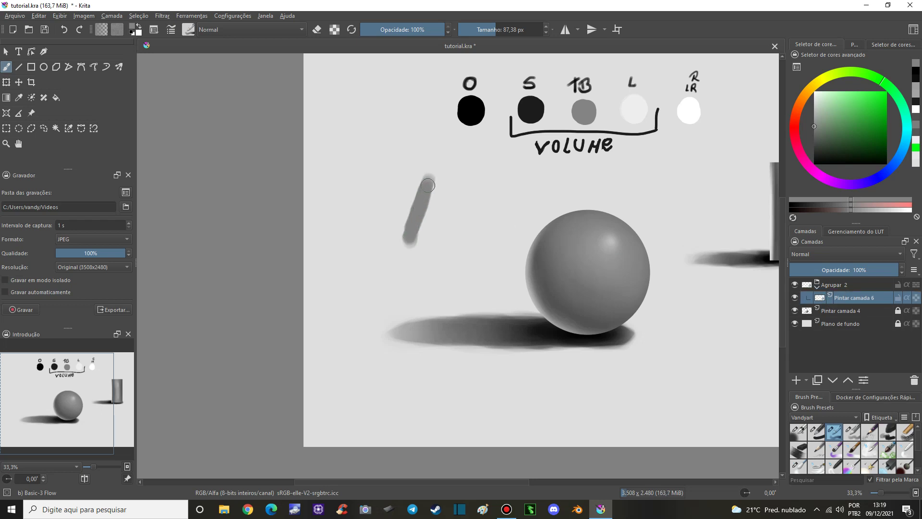
- Draw the cone's second side into an A shape and erase its rounded tip into a point
{"action": "mouse_move", "coordinate": [427, 177]}
{"action": "left_mouse_down"}
{"action": "mouse_move", "coordinate": [451, 240]}
{"action": "mouse_move", "coordinate": [408, 246]}
{"action": "mouse_move", "coordinate": [406, 238]}
{"action": "mouse_move", "coordinate": [423, 229]}
{"action": "mouse_move", "coordinate": [432, 238]}
{"action": "mouse_move", "coordinate": [430, 208]}
{"action": "mouse_move", "coordinate": [442, 244]}
{"action": "left_mouse_up"}
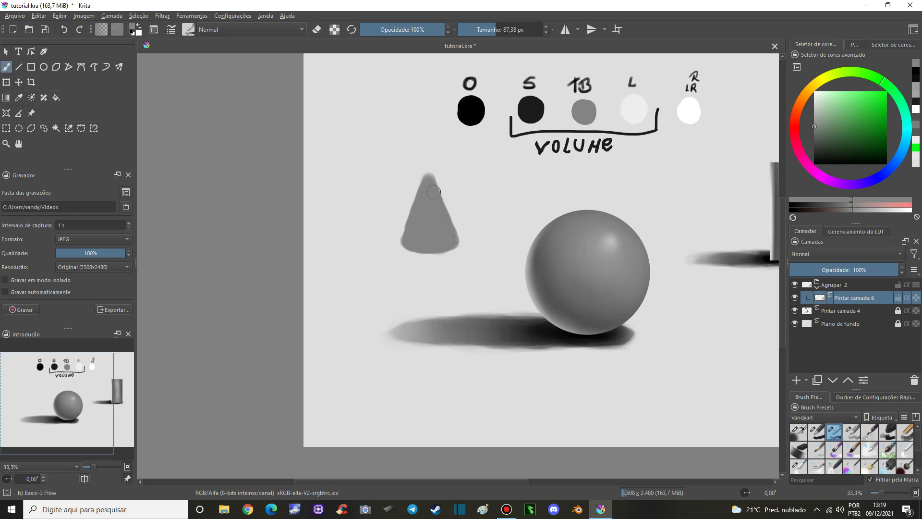
{"action": "key", "text": "e"}
{"action": "mouse_move", "coordinate": [433, 175]}
{"action": "left_mouse_down"}
{"action": "mouse_move", "coordinate": [452, 204]}
{"action": "mouse_move", "coordinate": [409, 207]}
{"action": "left_mouse_up"}
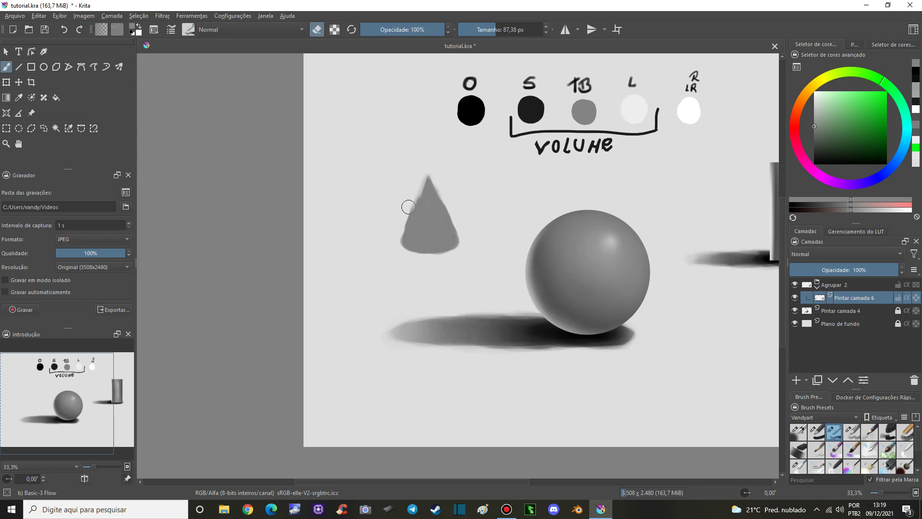
{"action": "key", "text": "e"}
{"action": "key", "text": "bracketleft"}
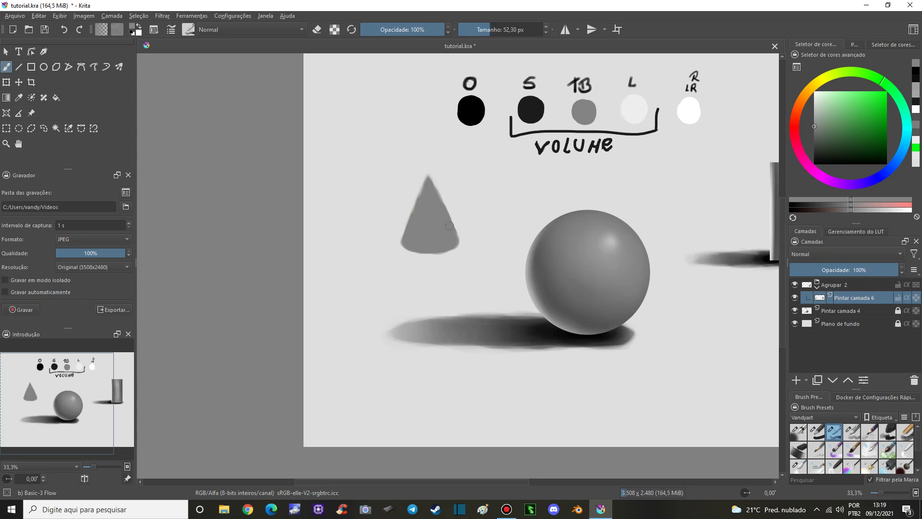
{"action": "key", "text": "e"}
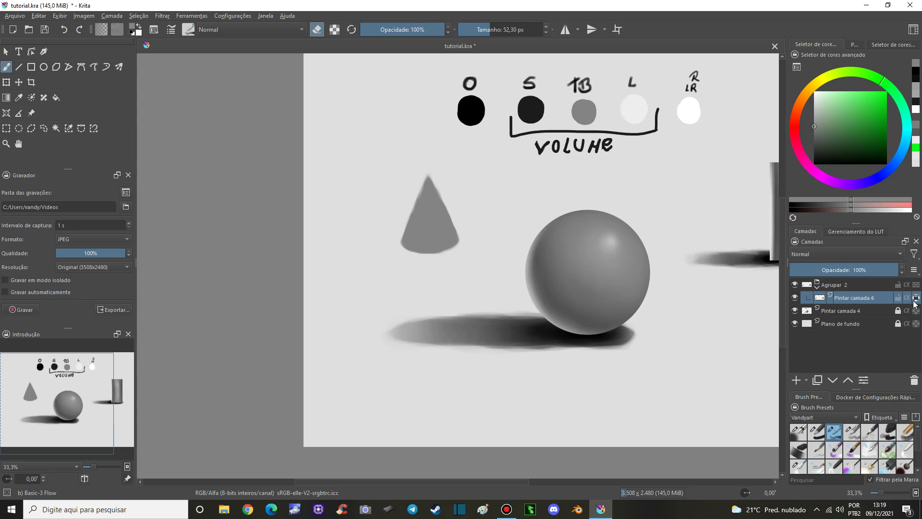
- Shade the cone's left side with near-black using the Basic-4 Flow Opacity brush
{"action": "left_click", "coordinate": [852, 432]}
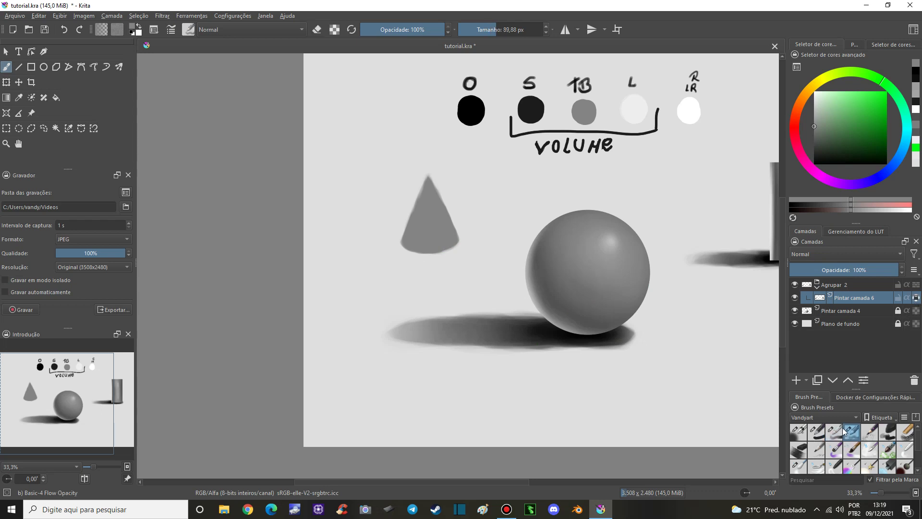
{"action": "left_click", "coordinate": [568, 135], "text": "ctrl"}
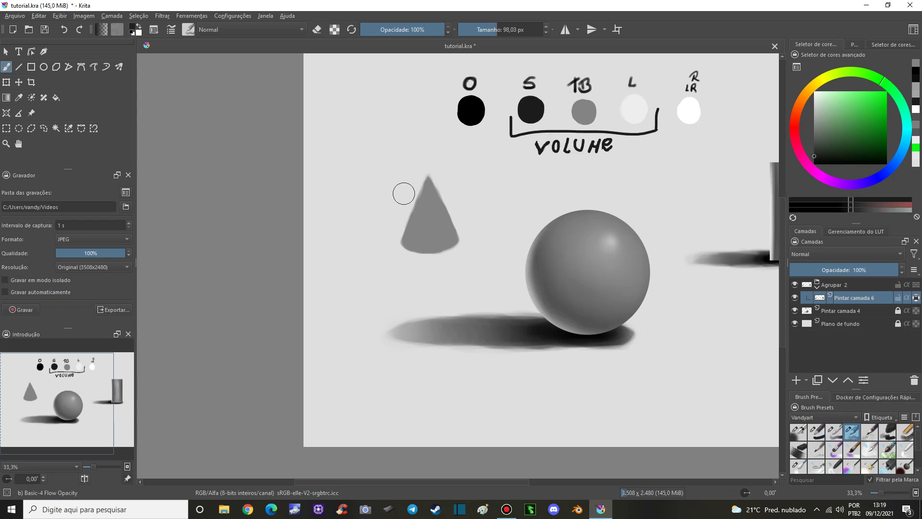
{"action": "left_click_drag", "start_coordinate": [425, 187], "coordinate": [403, 243]}
{"action": "left_click_drag", "start_coordinate": [413, 207], "coordinate": [398, 278]}
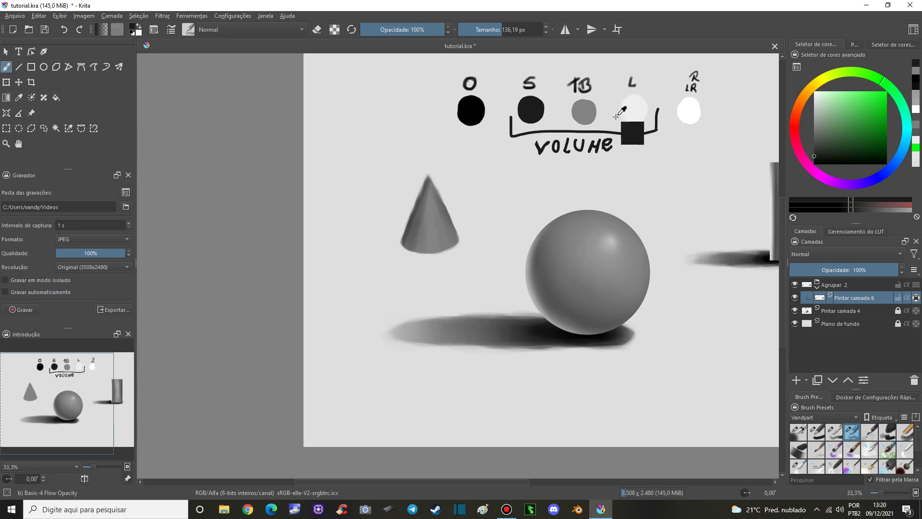
- Paint a pure white highlight down the cone's left edge, then resample the cone grey and S swatch
{"action": "left_click", "coordinate": [634, 110], "text": "ctrl"}
{"action": "mouse_move", "coordinate": [447, 188]}
{"action": "left_mouse_down"}
{"action": "mouse_move", "coordinate": [432, 209]}
{"action": "mouse_move", "coordinate": [430, 196]}
{"action": "left_mouse_up"}
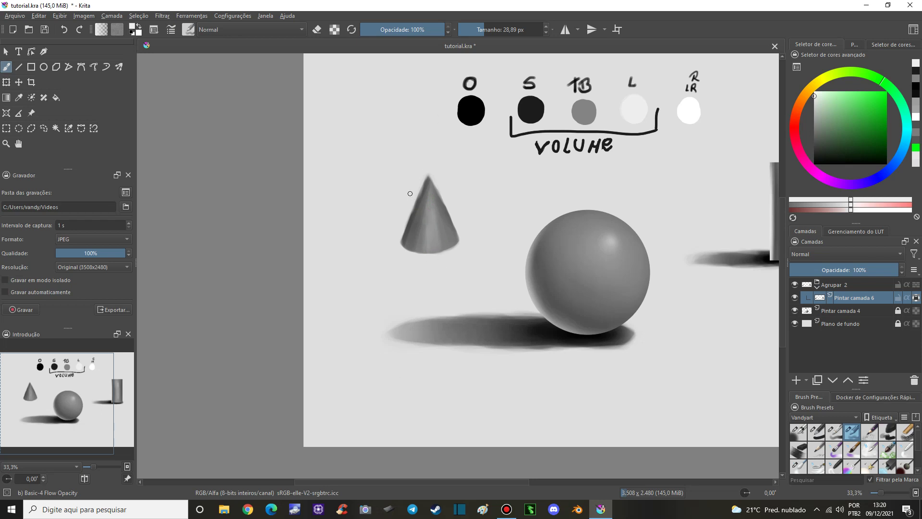
{"action": "left_click", "coordinate": [690, 99], "text": "ctrl"}
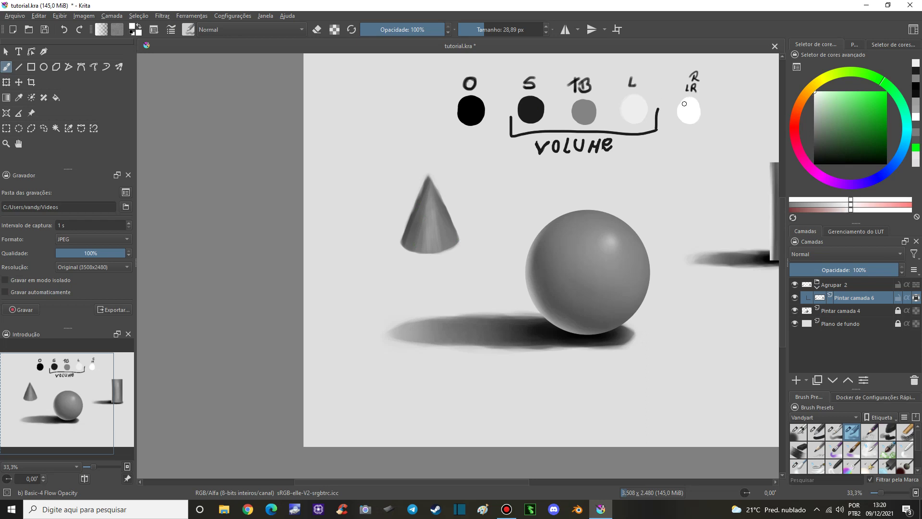
{"action": "key", "text": "bracketright"}
{"action": "key", "text": "bracketright"}
{"action": "key", "text": "bracketright"}
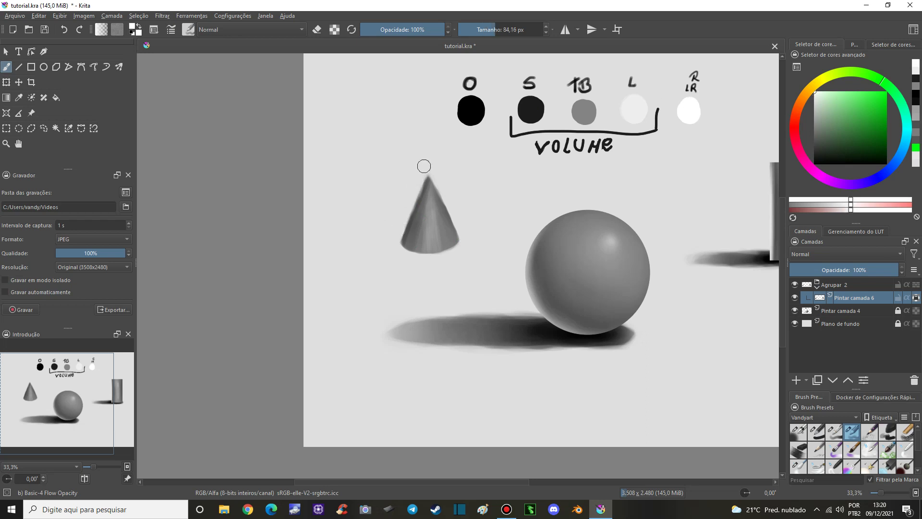
{"action": "left_click_drag", "start_coordinate": [415, 184], "coordinate": [389, 267]}
{"action": "left_click_drag", "start_coordinate": [422, 181], "coordinate": [391, 267]}
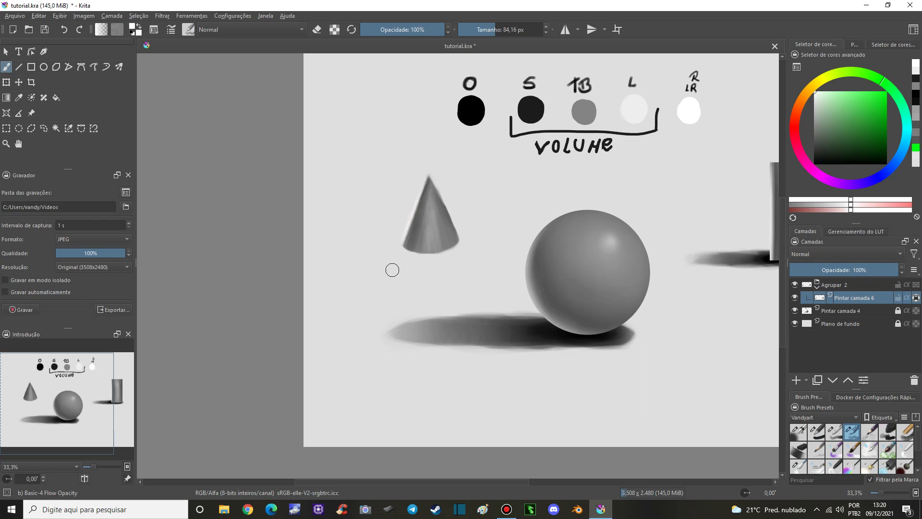
{"action": "left_click_drag", "start_coordinate": [422, 173], "coordinate": [395, 272]}
{"action": "left_click_drag", "start_coordinate": [421, 164], "coordinate": [391, 279]}
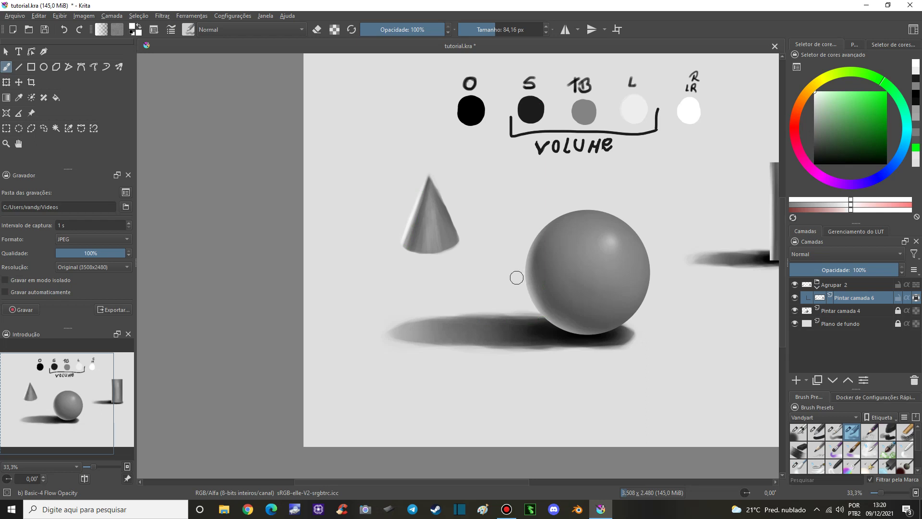
{"action": "left_click_drag", "start_coordinate": [669, 108], "coordinate": [687, 110]}
{"action": "left_click", "coordinate": [439, 213], "text": "ctrl"}
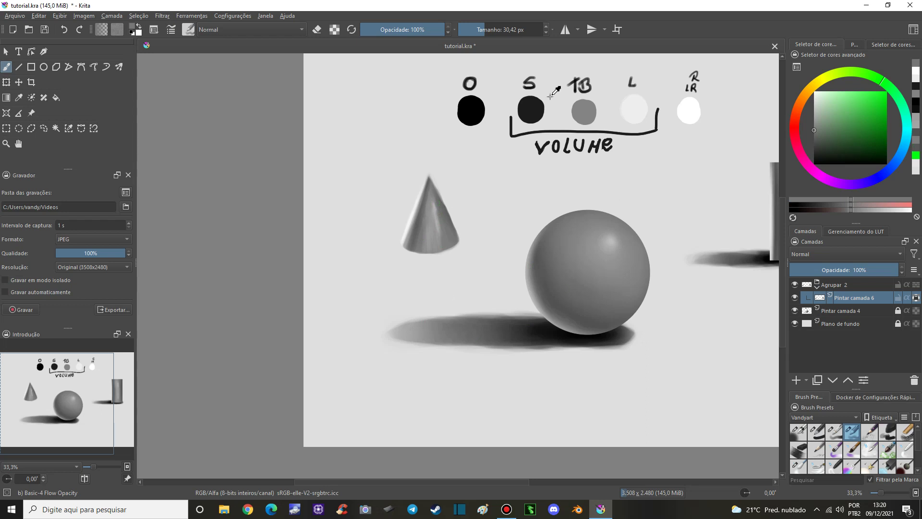
{"action": "left_click", "coordinate": [531, 109], "text": "ctrl"}
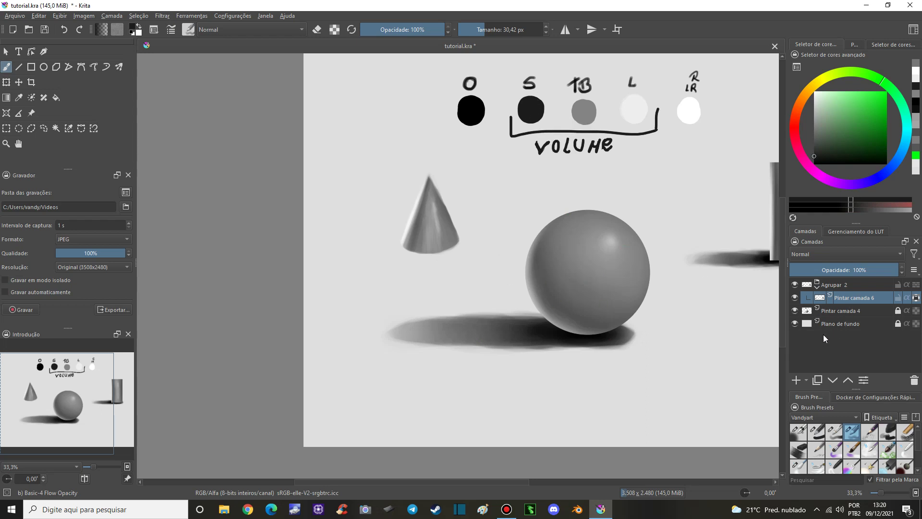
- On a new layer beneath the cone, paint a grey shadow leftward from its base, undoing two stray strokes
{"action": "left_click", "coordinate": [799, 382]}
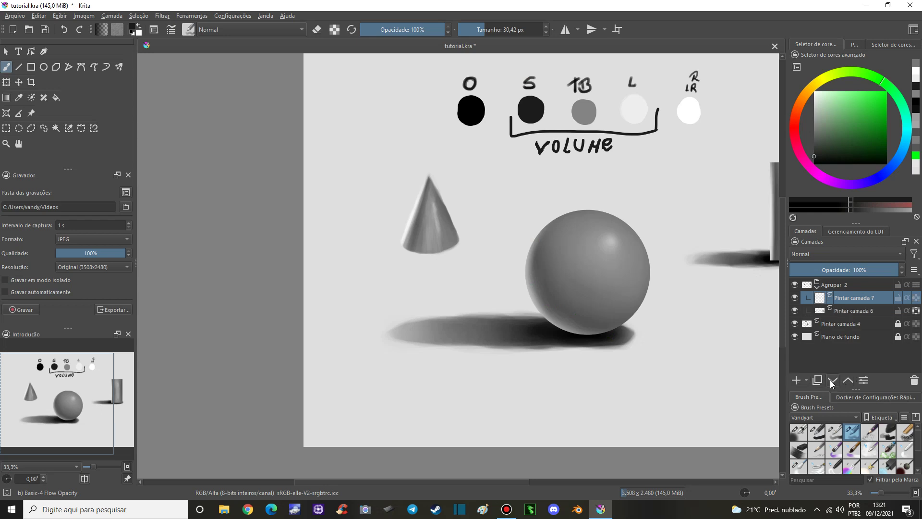
{"action": "left_click", "coordinate": [832, 381]}
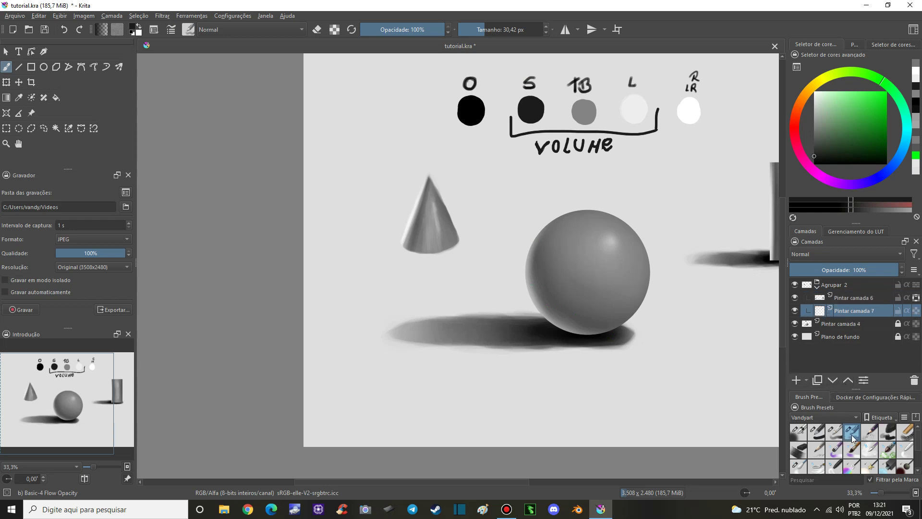
{"action": "mouse_move", "coordinate": [400, 243]}
{"action": "left_mouse_down"}
{"action": "mouse_move", "coordinate": [377, 240]}
{"action": "mouse_move", "coordinate": [457, 247]}
{"action": "left_mouse_up"}
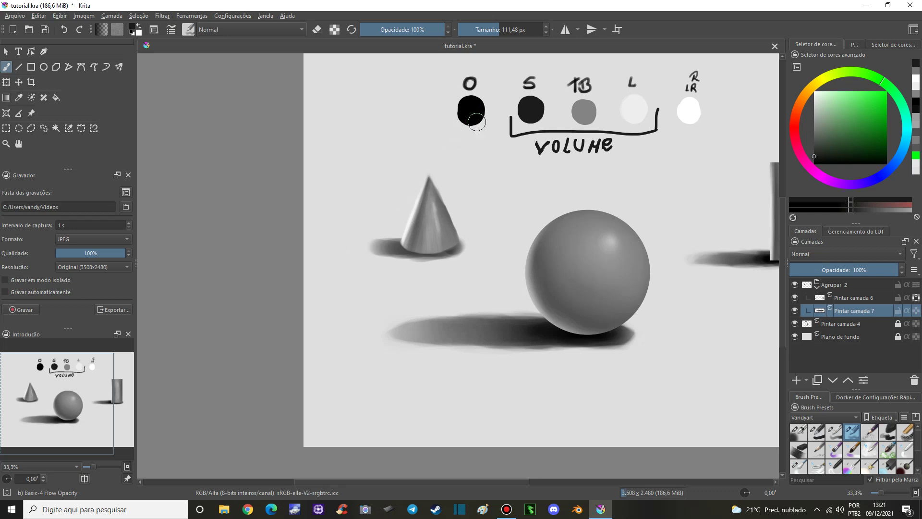
{"action": "left_click_drag", "start_coordinate": [466, 130], "coordinate": [312, 277]}
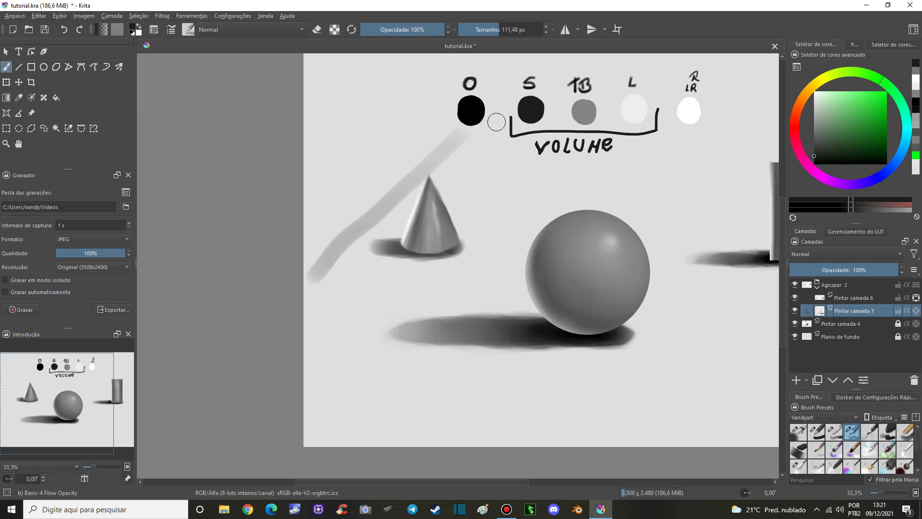
{"action": "left_click_drag", "start_coordinate": [466, 134], "coordinate": [459, 279]}
{"action": "key", "text": "ctrl+z"}
{"action": "key", "text": "ctrl+z"}
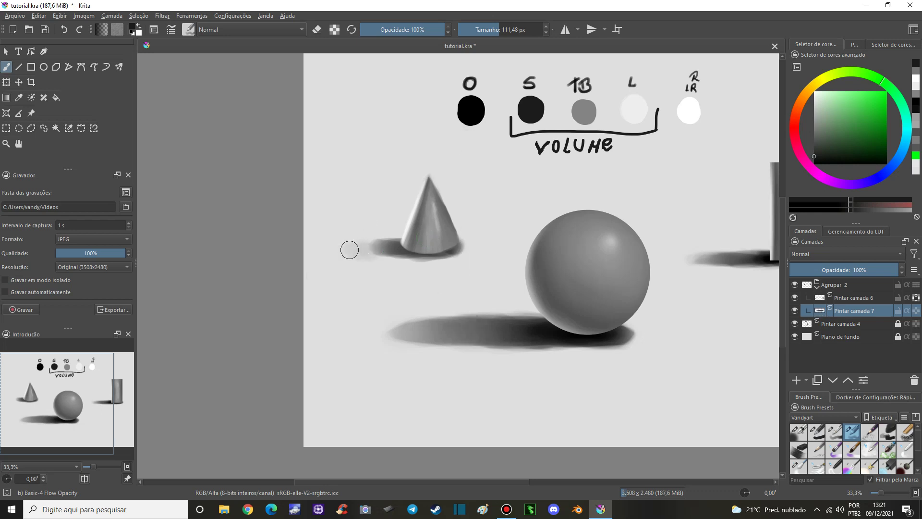
{"action": "mouse_move", "coordinate": [348, 249]}
{"action": "left_mouse_down"}
{"action": "mouse_move", "coordinate": [443, 248]}
{"action": "mouse_move", "coordinate": [379, 242]}
{"action": "mouse_move", "coordinate": [351, 250]}
{"action": "mouse_move", "coordinate": [394, 248]}
{"action": "mouse_move", "coordinate": [339, 255]}
{"action": "mouse_move", "coordinate": [401, 249]}
{"action": "left_mouse_up"}
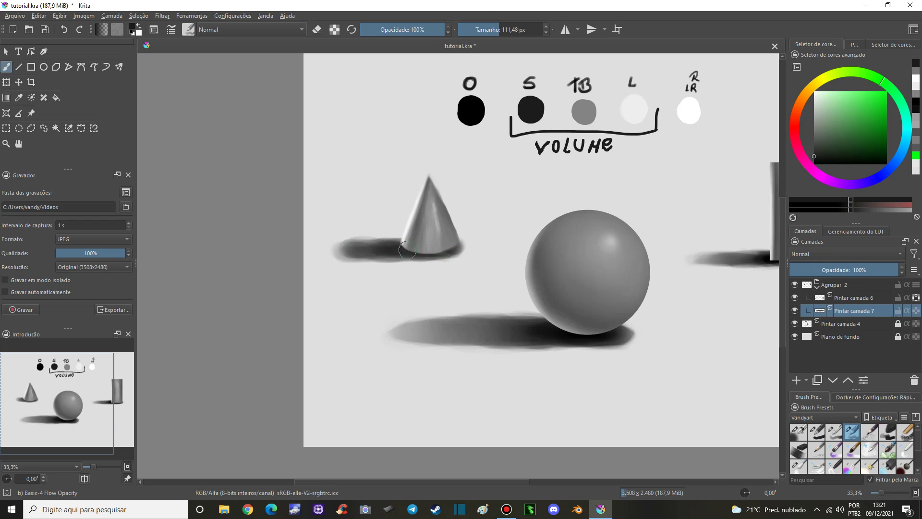
- Fade and soften the left end of the cone's shadow with the Airbrush Soft eraser
{"action": "left_click", "coordinate": [799, 432]}
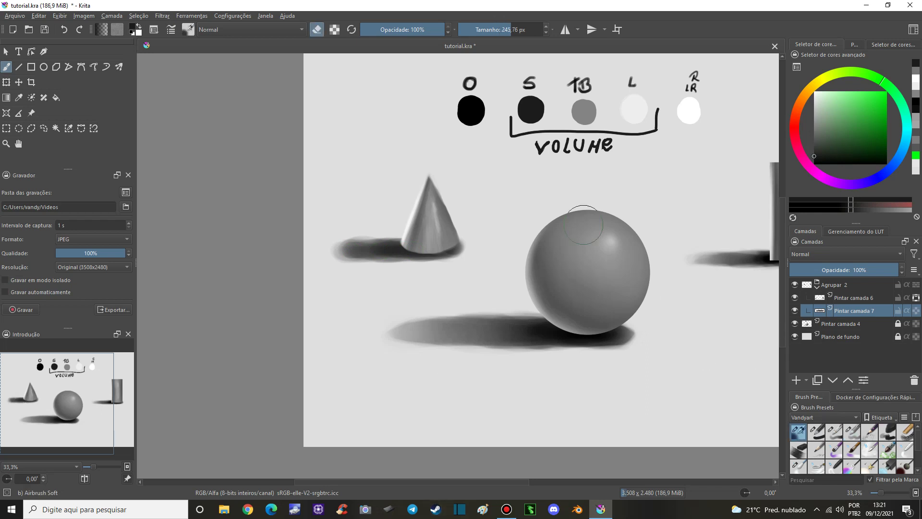
{"action": "mouse_move", "coordinate": [334, 254]}
{"action": "left_mouse_down"}
{"action": "mouse_move", "coordinate": [387, 254]}
{"action": "mouse_move", "coordinate": [309, 251]}
{"action": "left_mouse_up"}
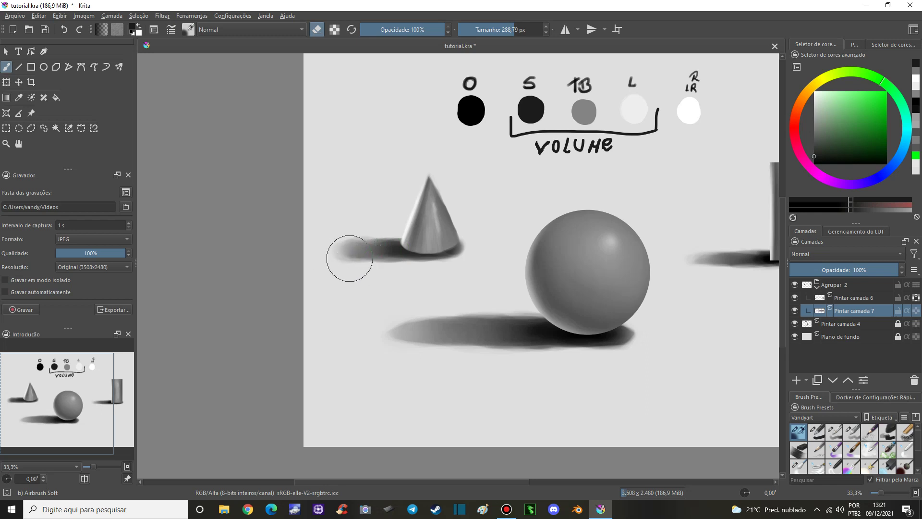
{"action": "key", "text": "bracketleft"}
{"action": "key", "text": "bracketleft"}
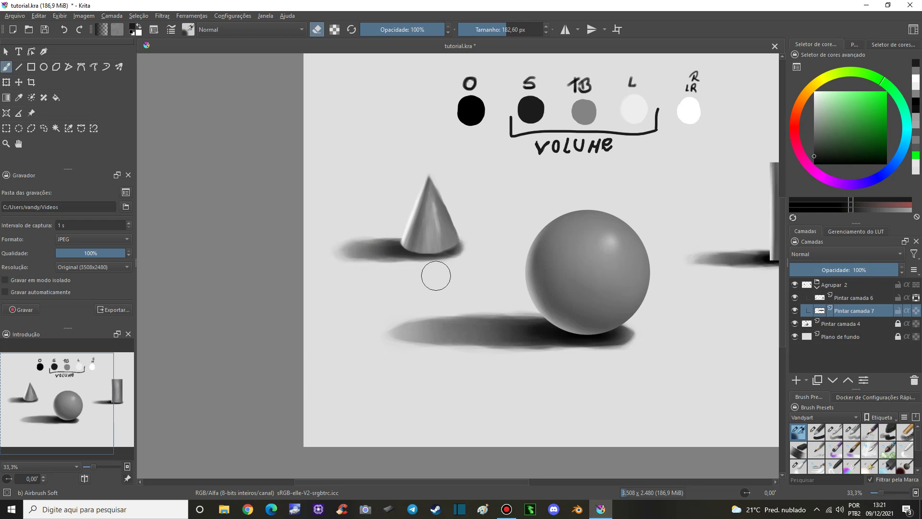
{"action": "left_click_drag", "start_coordinate": [451, 267], "coordinate": [467, 263]}
{"action": "left_click_drag", "start_coordinate": [313, 258], "coordinate": [391, 255]}
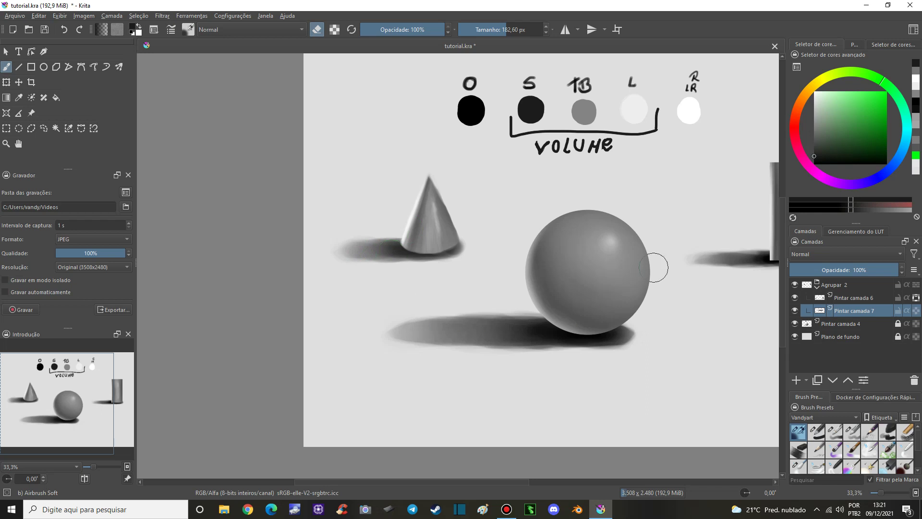
- Darken the shadow's contact area at the cone base using Basic-4 Flow Opacity and a sampled dark grey
{"action": "left_click", "coordinate": [852, 432]}
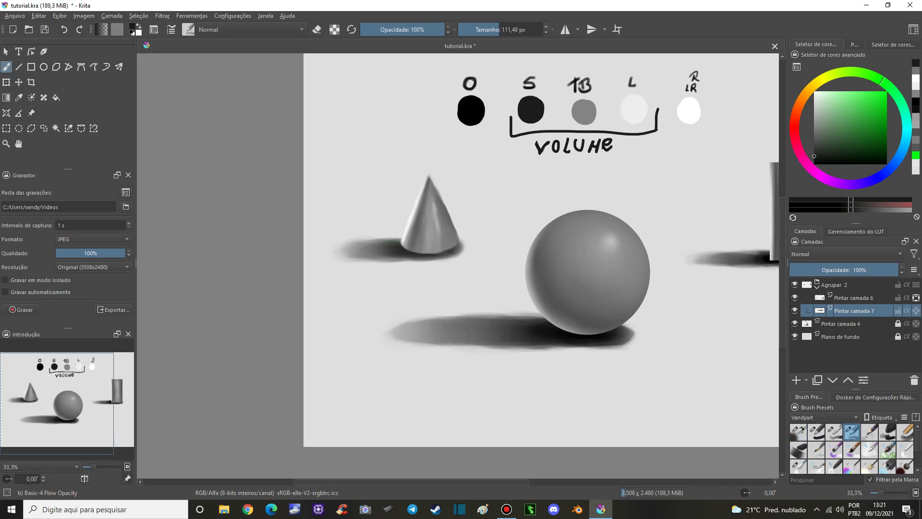
{"action": "left_click", "coordinate": [528, 135], "text": "ctrl"}
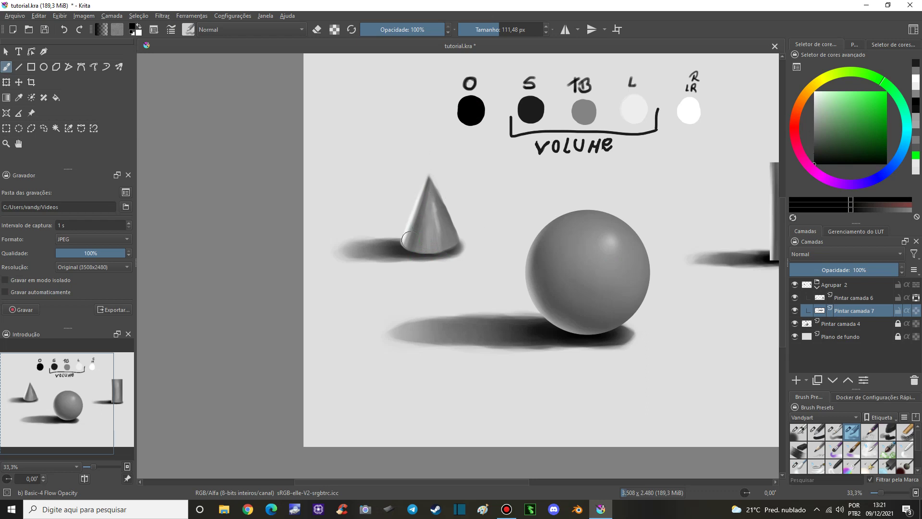
{"action": "left_click_drag", "start_coordinate": [423, 245], "coordinate": [411, 247]}
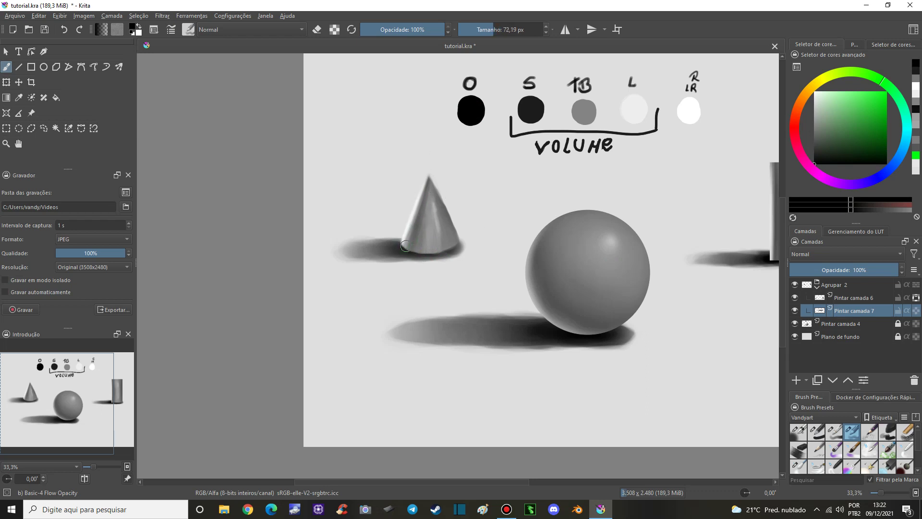
{"action": "left_click", "coordinate": [408, 247]}
{"action": "key", "text": "e"}
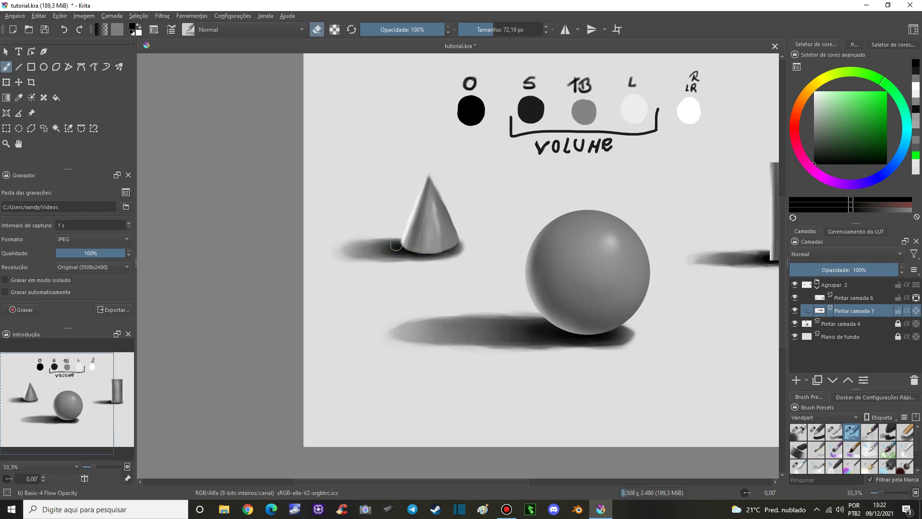
{"action": "key", "text": "e"}
- Zoom out to 25% and pan to centre the cone, sphere, cylinder and tone swatches
{"action": "key", "text": "minus"}
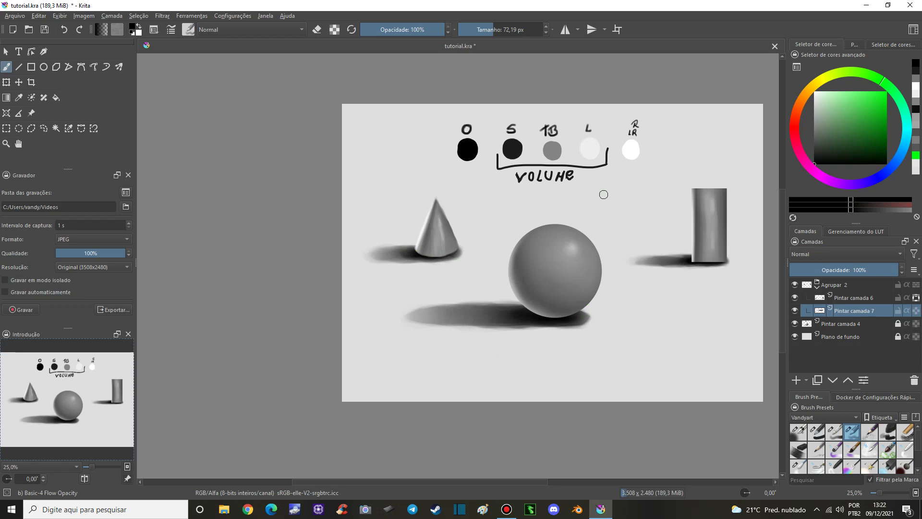
{"action": "left_click_drag", "start_coordinate": [621, 255], "coordinate": [560, 263]}
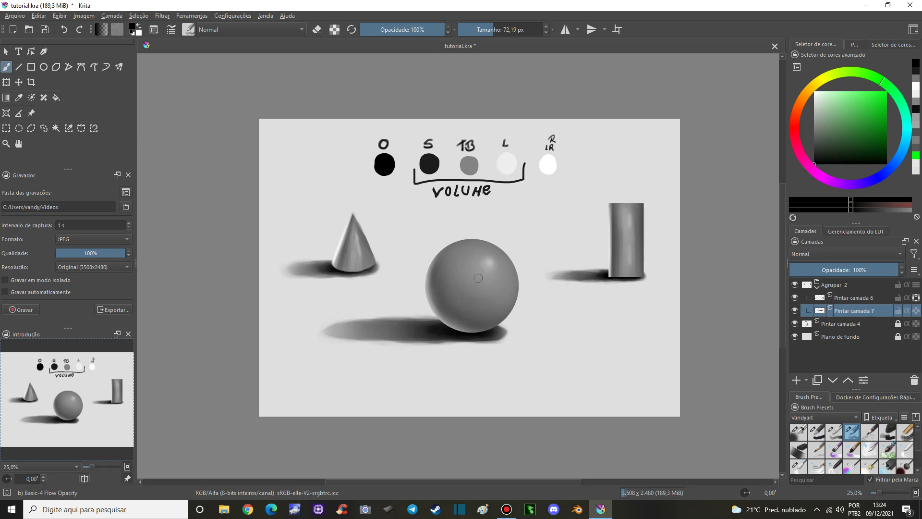
- Merge Pintar camada 6 into the layer below and add a fresh paint layer
{"action": "left_click", "coordinate": [848, 301]}
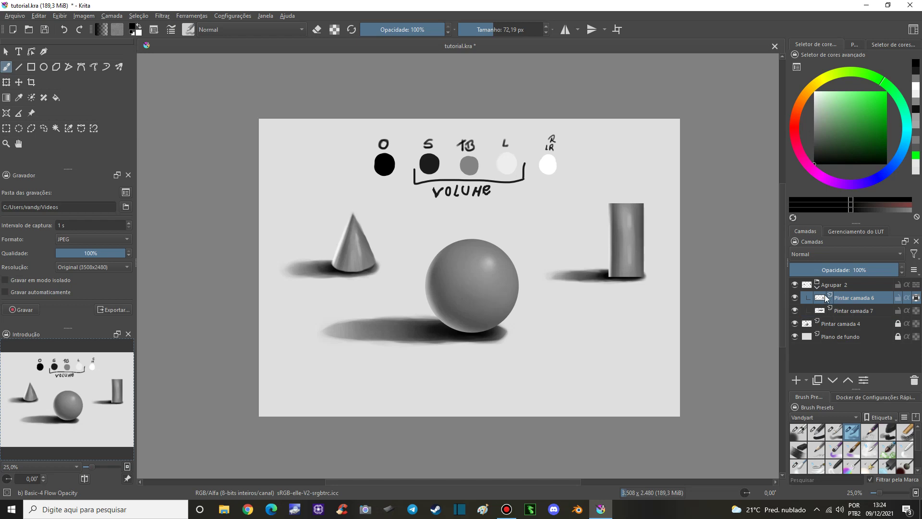
{"action": "key", "text": "ctrl+e"}
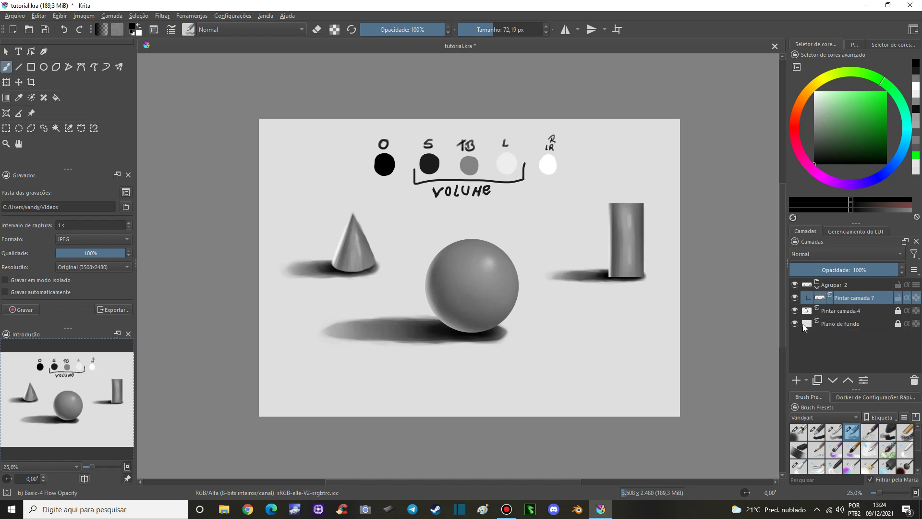
{"action": "left_click", "coordinate": [796, 380]}
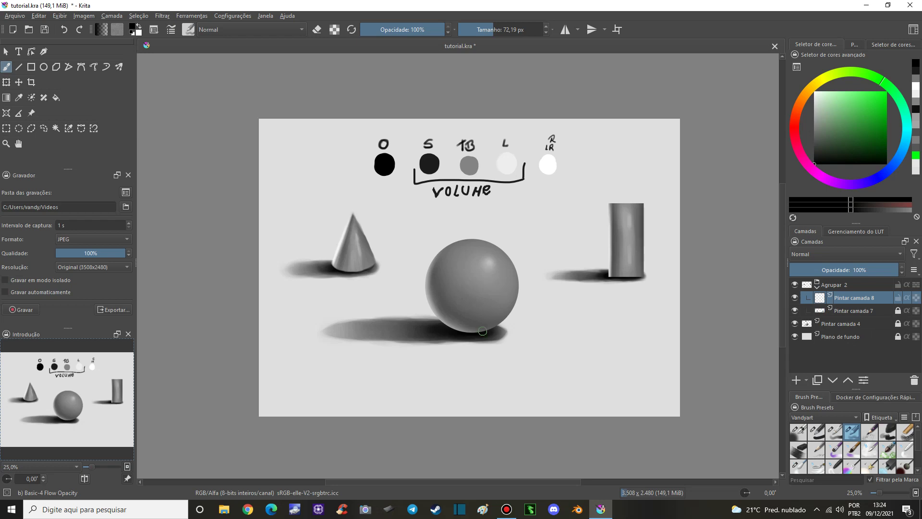
- Paint a dark round black blob onto the sphere as the hole
{"action": "key", "text": "plus"}
{"action": "scroll", "coordinate": [500, 309], "scroll_direction": "up", "scroll_amount": 1}
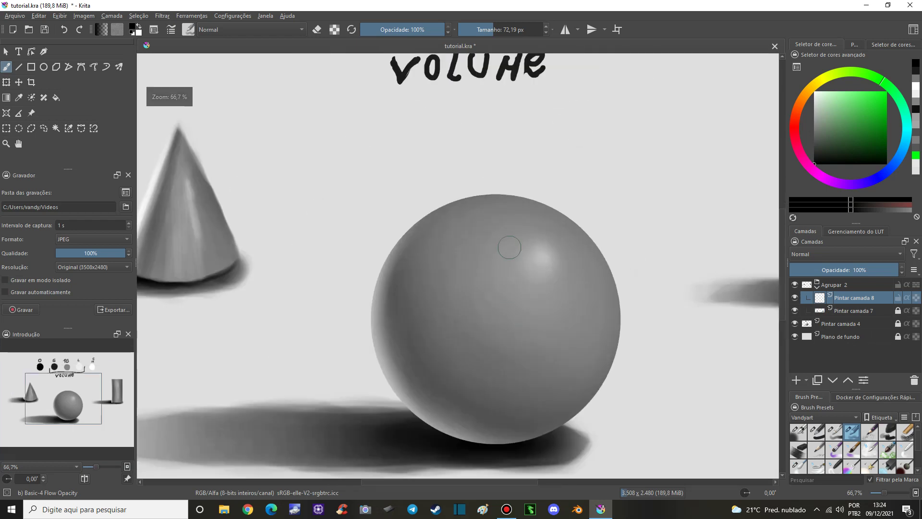
{"action": "scroll", "coordinate": [528, 298], "scroll_direction": "down", "scroll_amount": 1}
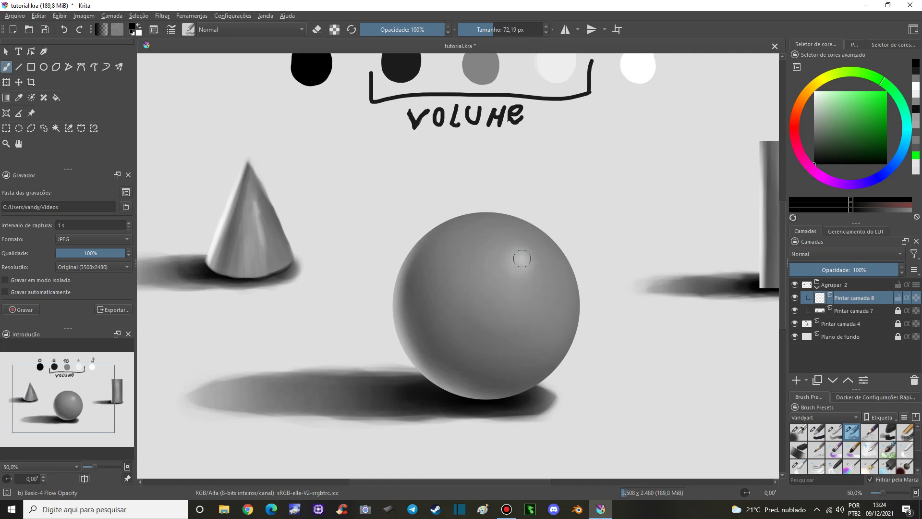
{"action": "left_click_drag", "start_coordinate": [566, 158], "coordinate": [561, 199]}
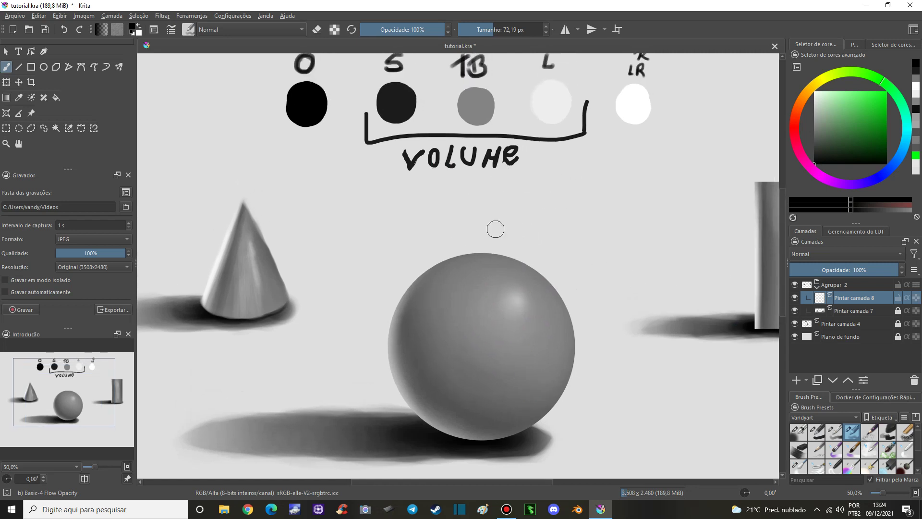
{"action": "left_click", "coordinate": [317, 102], "text": "ctrl"}
{"action": "left_click_drag", "start_coordinate": [497, 342], "coordinate": [504, 339]}
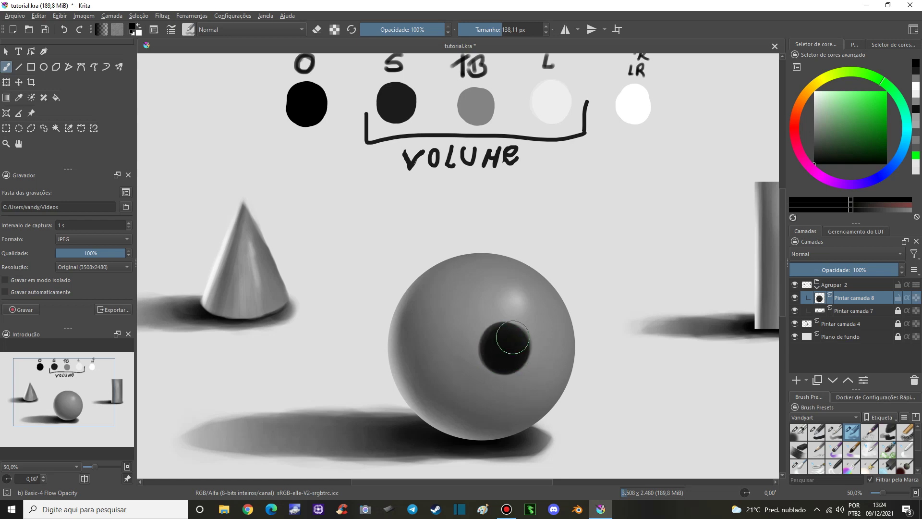
{"action": "left_click_drag", "start_coordinate": [500, 355], "coordinate": [500, 350]}
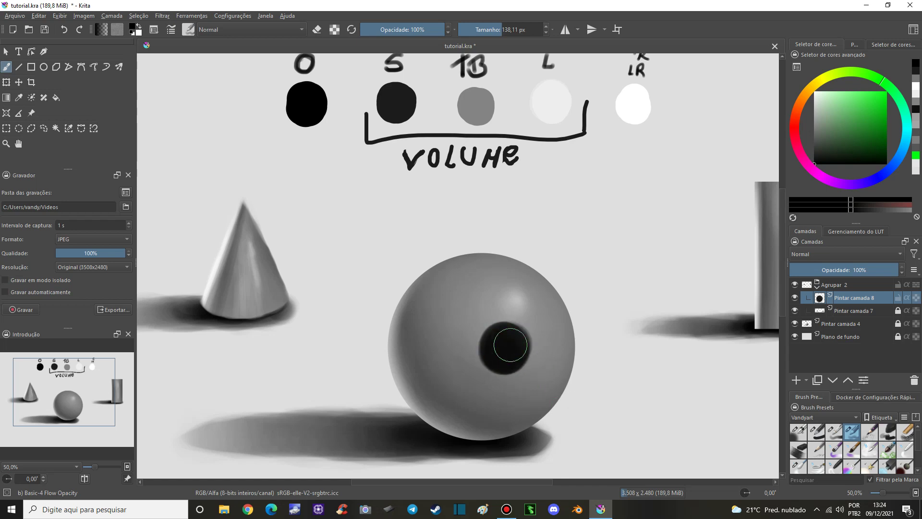
{"action": "key", "text": "minus"}
{"action": "key", "text": "minus"}
{"action": "key", "text": "plus"}
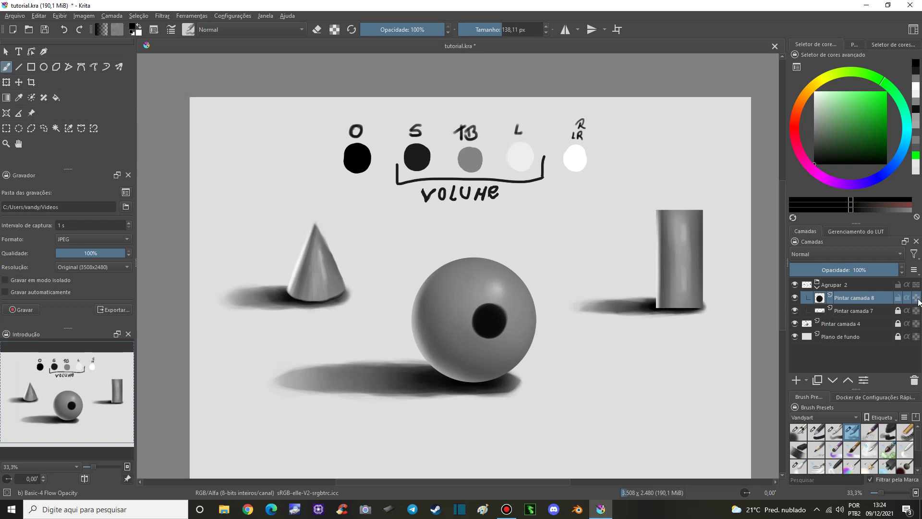
- With alpha lock on Pintar camada 8, paint the hole's left side light grey
{"action": "left_click", "coordinate": [917, 299]}
{"action": "left_click", "coordinate": [519, 155], "text": "ctrl"}
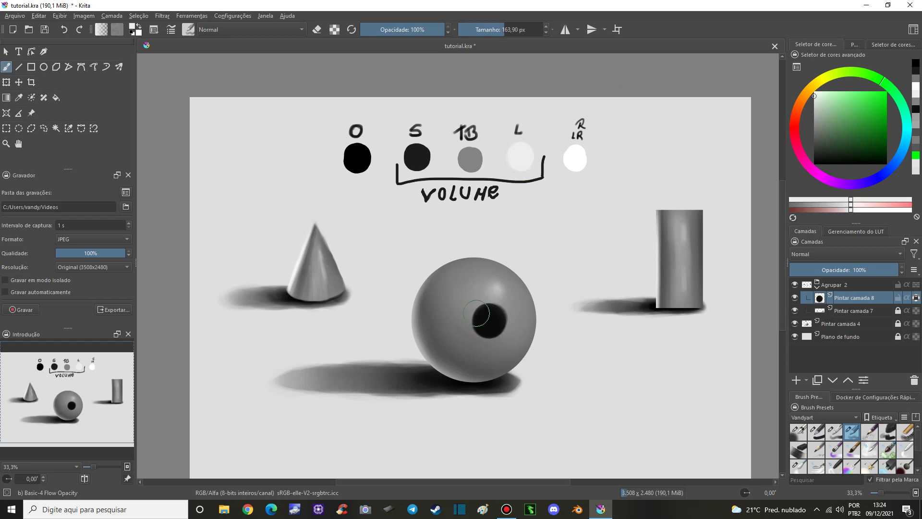
{"action": "left_click_drag", "start_coordinate": [474, 331], "coordinate": [472, 312]}
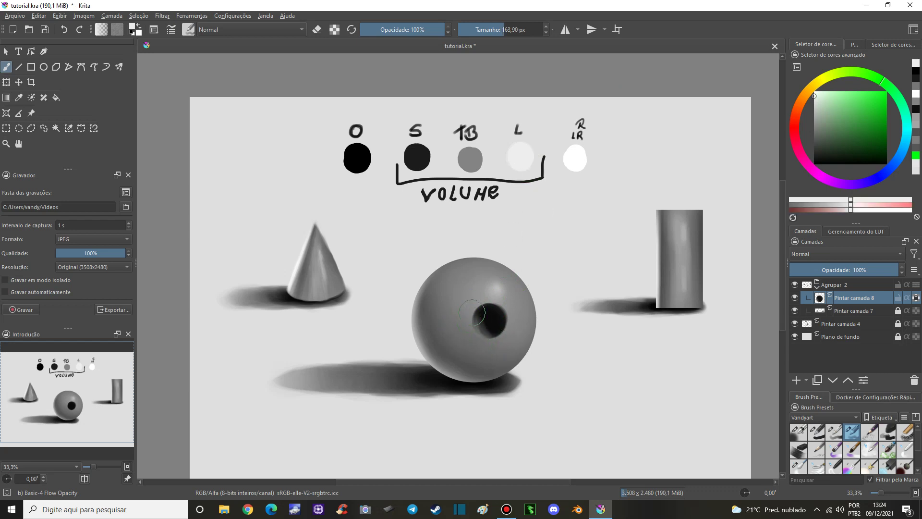
{"action": "left_click_drag", "start_coordinate": [489, 332], "coordinate": [485, 305]}
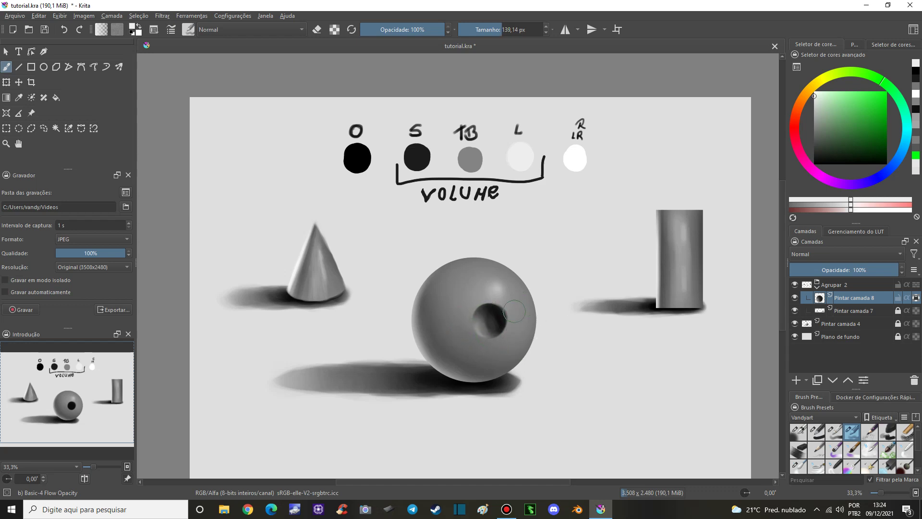
- Soften the hole's lit left inner wall by erasing with the Airbrush Soft preset
{"action": "left_click", "coordinate": [798, 431]}
{"action": "key", "text": "e"}
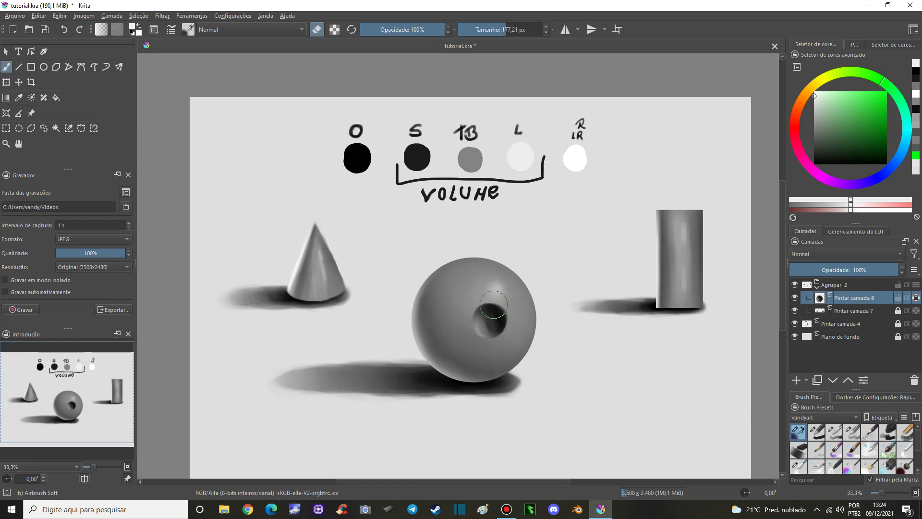
{"action": "left_click_drag", "start_coordinate": [496, 335], "coordinate": [484, 316]}
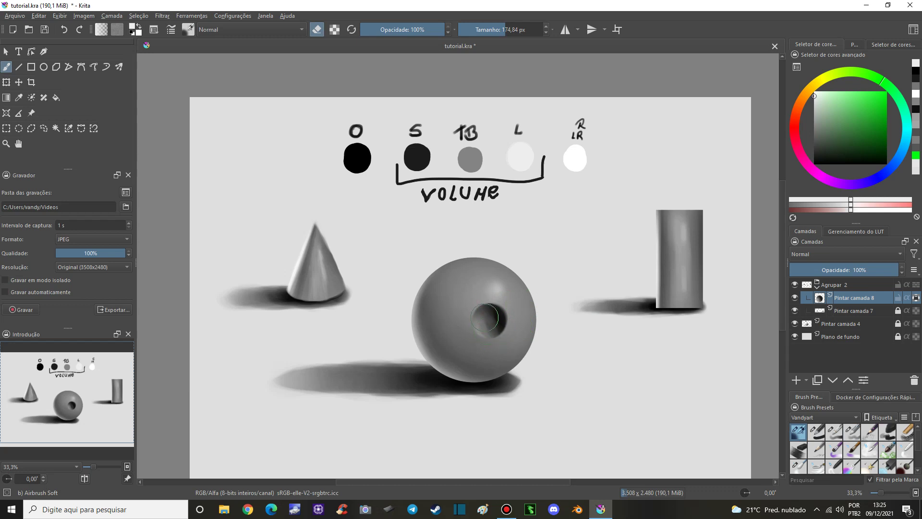
{"action": "key", "text": "minus"}
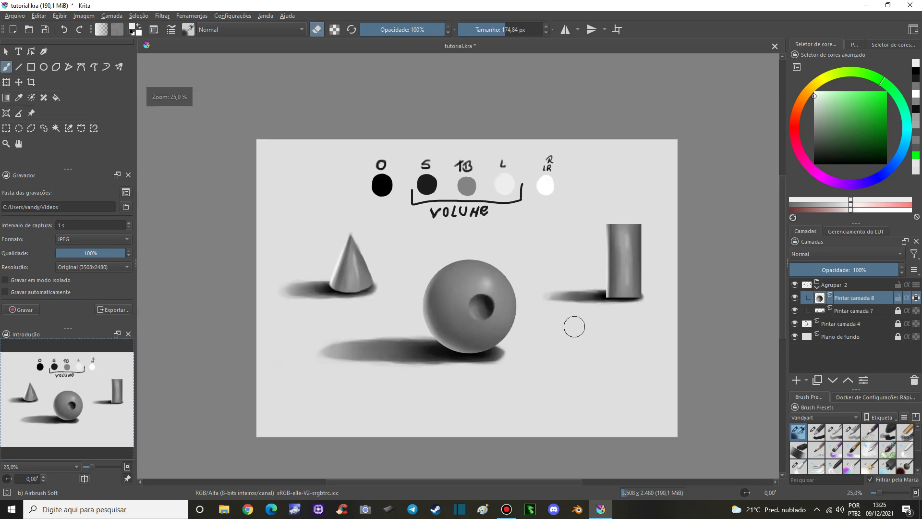
{"action": "key", "text": "plus"}
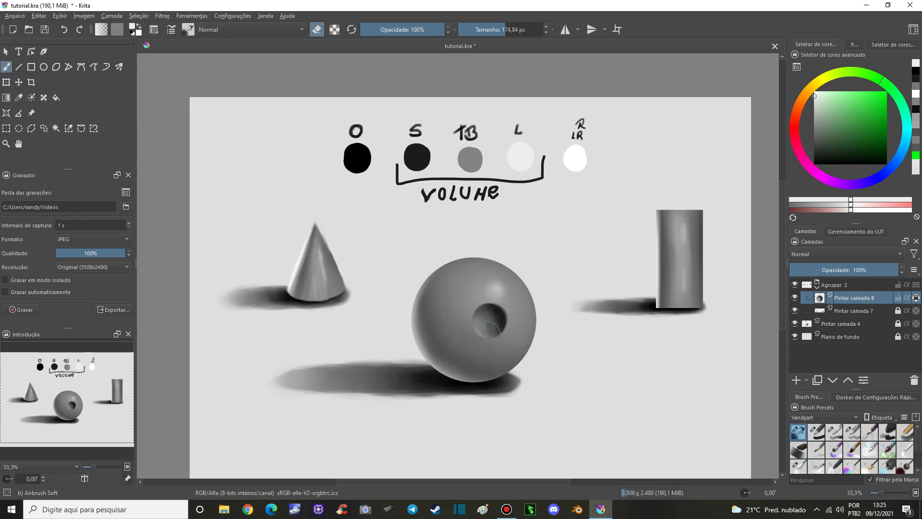
{"action": "key", "text": "plus"}
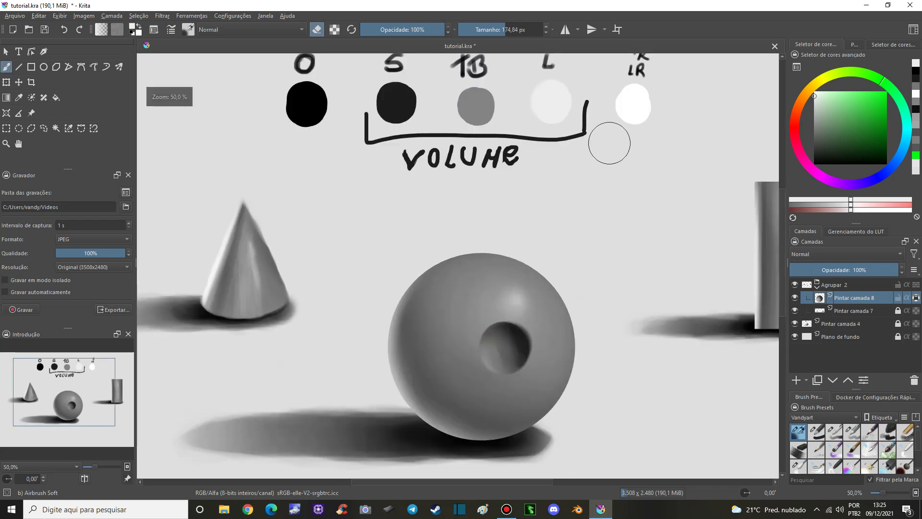
- Return to painting with a brush of about 64 px, centred on the sphere
{"action": "key", "text": "e"}
{"action": "key", "text": "bracketleft"}
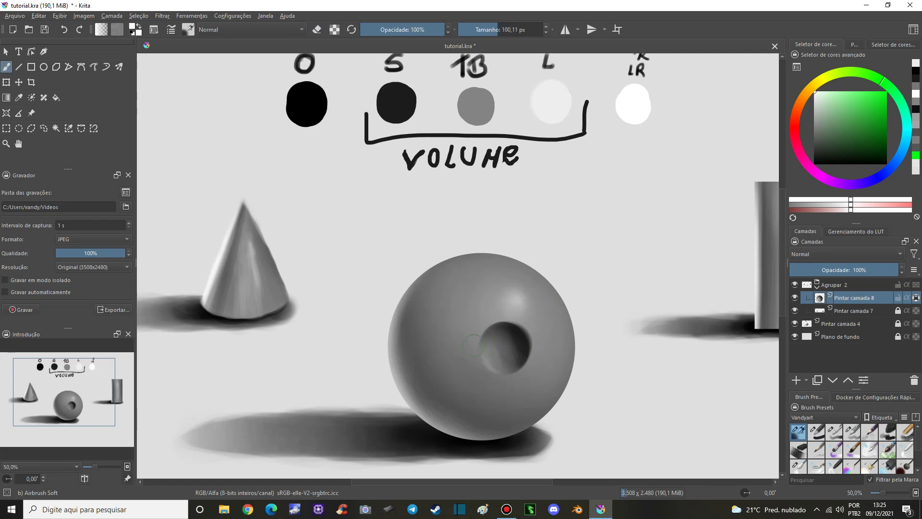
{"action": "key", "text": "bracketleft"}
{"action": "key", "text": "bracketleft"}
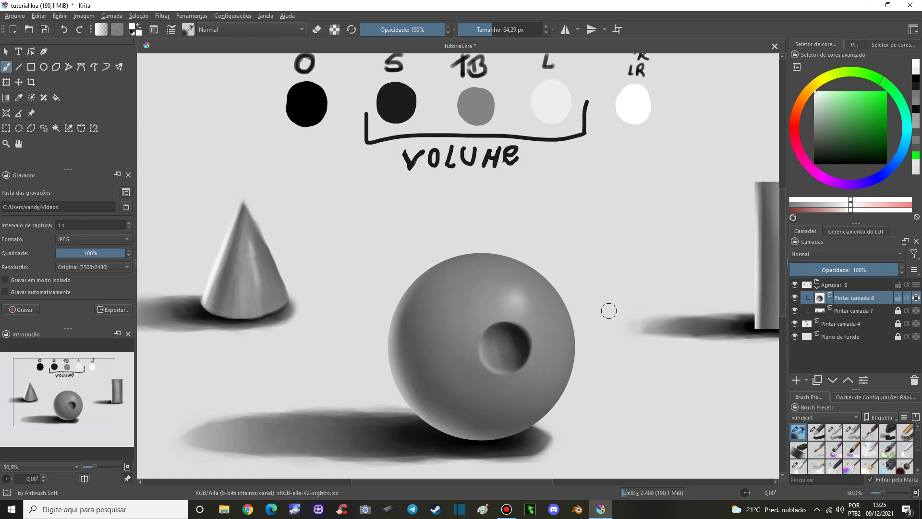
{"action": "scroll", "coordinate": [609, 311], "scroll_direction": "down", "scroll_amount": 2}
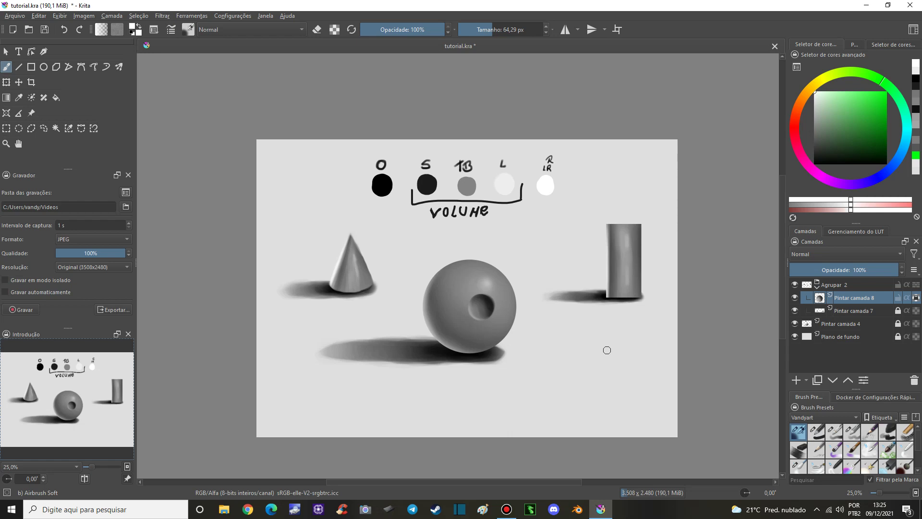
{"action": "scroll", "coordinate": [607, 351], "scroll_direction": "up", "scroll_amount": 2}
{"action": "scroll", "coordinate": [574, 268], "scroll_direction": "up", "scroll_amount": 1}
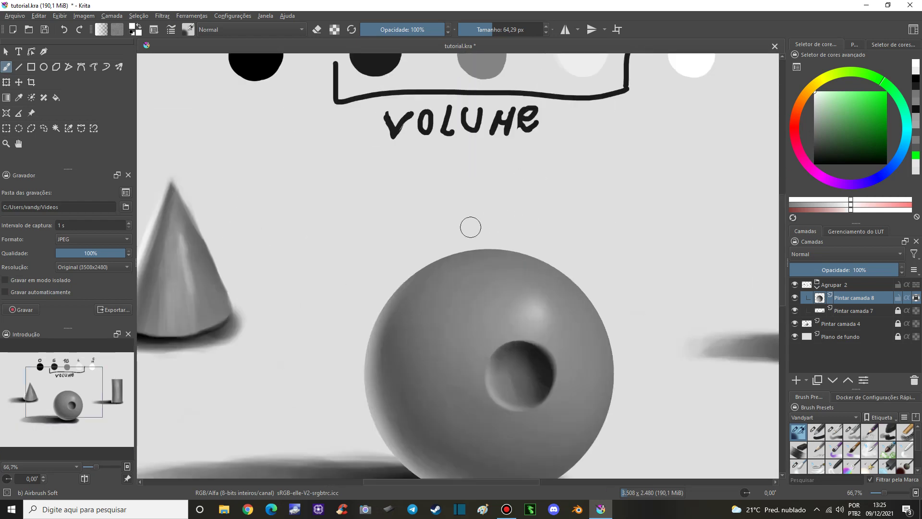
{"action": "left_click_drag", "start_coordinate": [470, 227], "coordinate": [509, 293]}
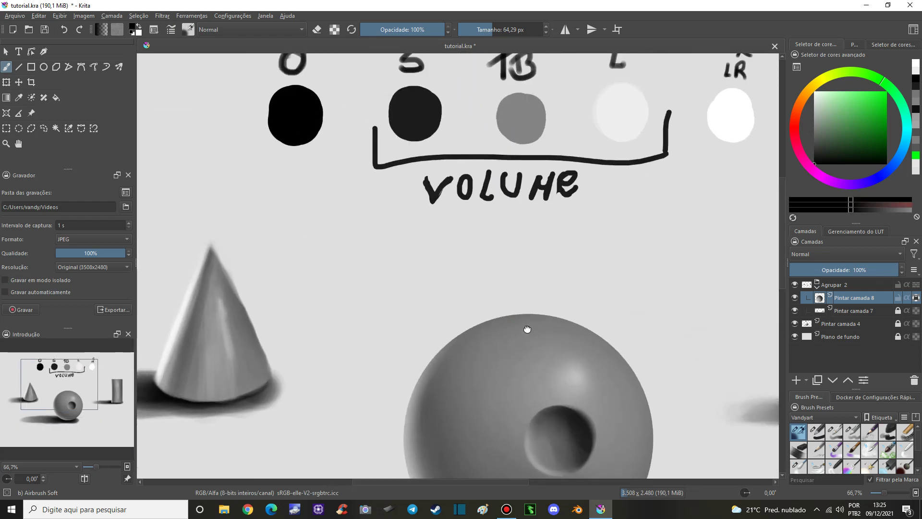
{"action": "left_click_drag", "start_coordinate": [527, 329], "coordinate": [494, 161]}
{"action": "scroll", "coordinate": [492, 179], "scroll_direction": "up", "scroll_amount": 1}
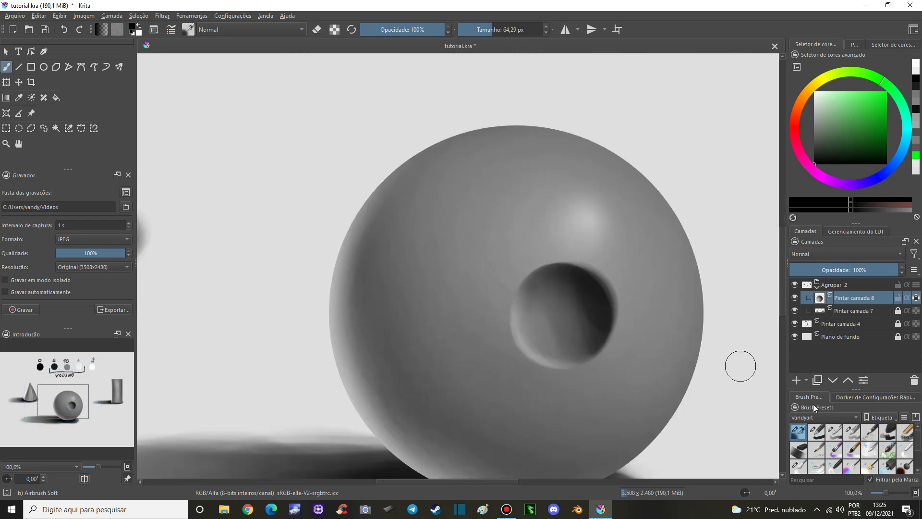
- Draw a thin black zigzag crack on the sphere's upper left with a 10 px Basic brush
{"action": "left_click", "coordinate": [836, 434]}
{"action": "key", "text": "bracketleft"}
{"action": "key", "text": "bracketleft"}
{"action": "key", "text": "bracketleft"}
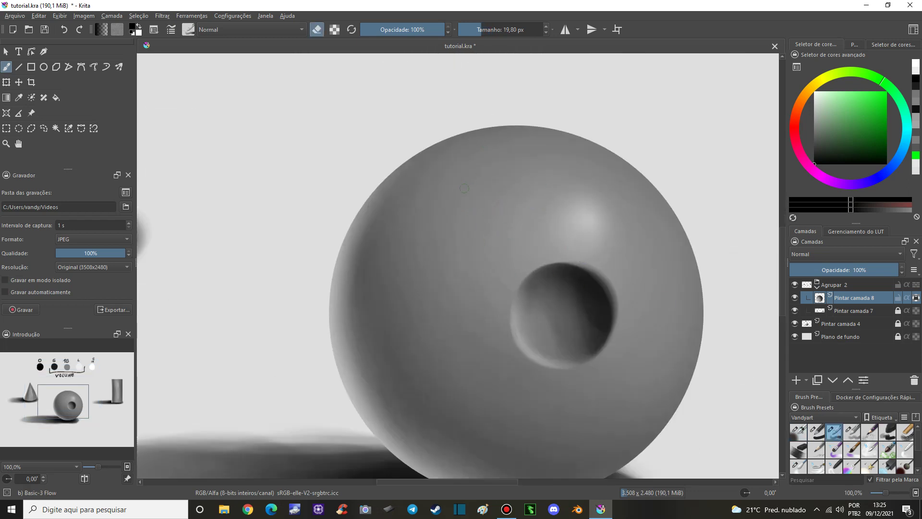
{"action": "key", "text": "bracketright"}
{"action": "key", "text": "bracketright"}
{"action": "key", "text": "bracketright"}
{"action": "key", "text": "bracketright"}
{"action": "left_click_drag", "start_coordinate": [457, 191], "coordinate": [453, 202]}
{"action": "key", "text": "e"}
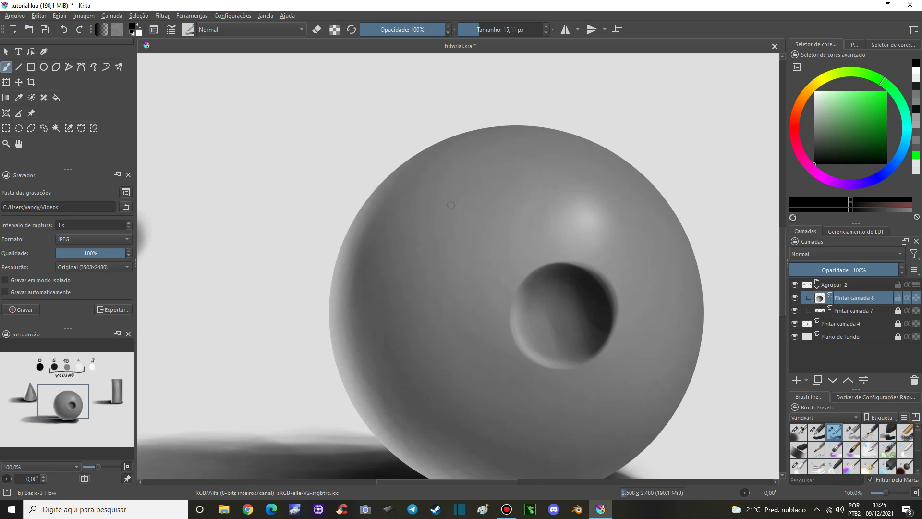
{"action": "mouse_move", "coordinate": [450, 191]}
{"action": "left_mouse_down"}
{"action": "mouse_move", "coordinate": [404, 293]}
{"action": "mouse_move", "coordinate": [450, 193]}
{"action": "left_mouse_up"}
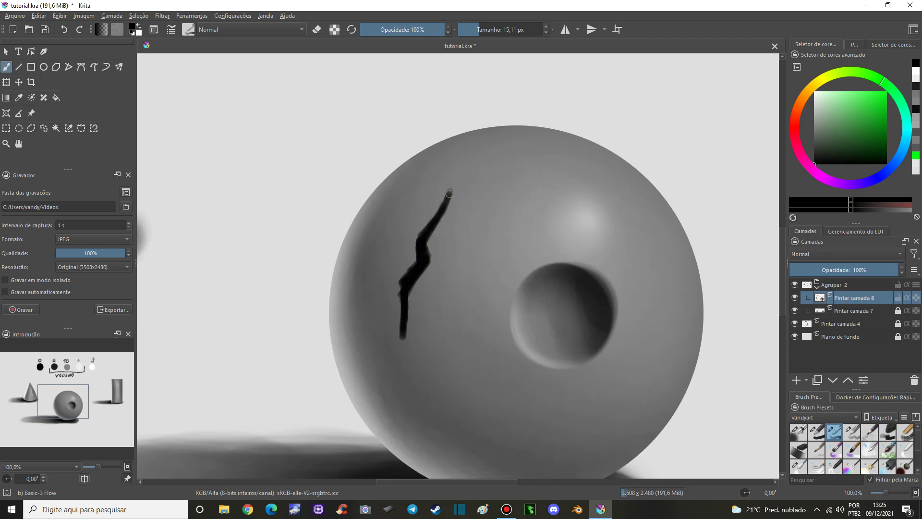
{"action": "scroll", "coordinate": [528, 375], "scroll_direction": "down", "scroll_amount": 2}
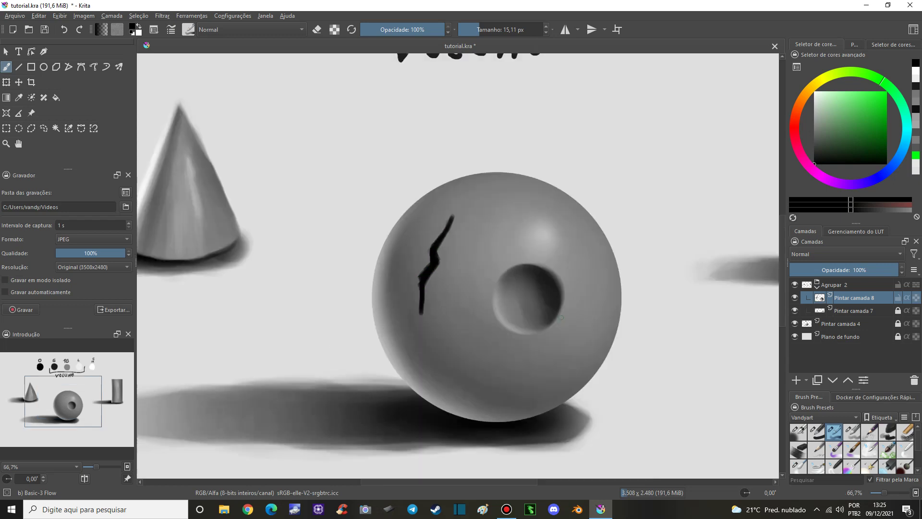
{"action": "scroll", "coordinate": [611, 335], "scroll_direction": "down", "scroll_amount": 1}
{"action": "scroll", "coordinate": [618, 340], "scroll_direction": "up", "scroll_amount": 1}
{"action": "scroll", "coordinate": [638, 361], "scroll_direction": "up", "scroll_amount": 1}
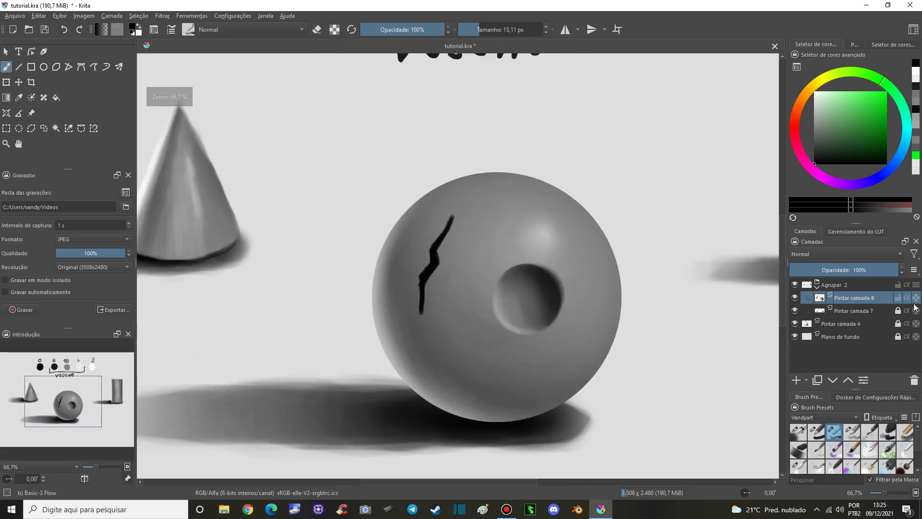
- Blend the black crack with white using the Airbrush Soft preset
{"action": "left_click", "coordinate": [800, 433]}
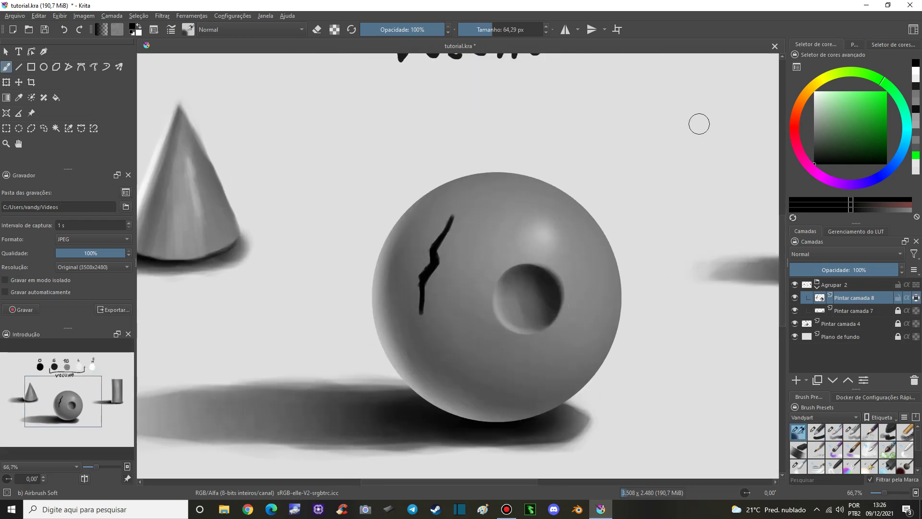
{"action": "left_click_drag", "start_coordinate": [589, 119], "coordinate": [574, 261]}
{"action": "left_click", "coordinate": [675, 110], "text": "ctrl"}
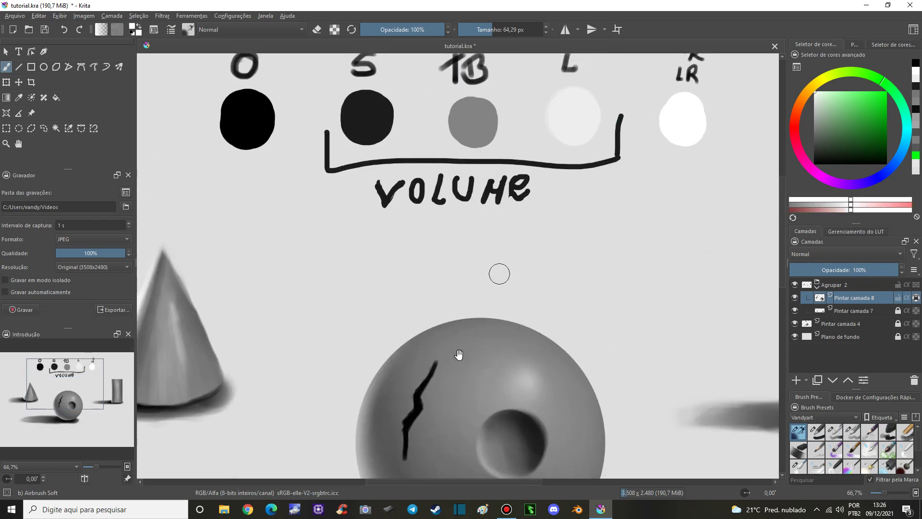
{"action": "left_click_drag", "start_coordinate": [499, 272], "coordinate": [482, 204]}
{"action": "mouse_move", "coordinate": [462, 247]}
{"action": "left_mouse_down"}
{"action": "mouse_move", "coordinate": [436, 276]}
{"action": "mouse_move", "coordinate": [434, 308]}
{"action": "left_mouse_up"}
{"action": "left_click_drag", "start_coordinate": [456, 267], "coordinate": [422, 341]}
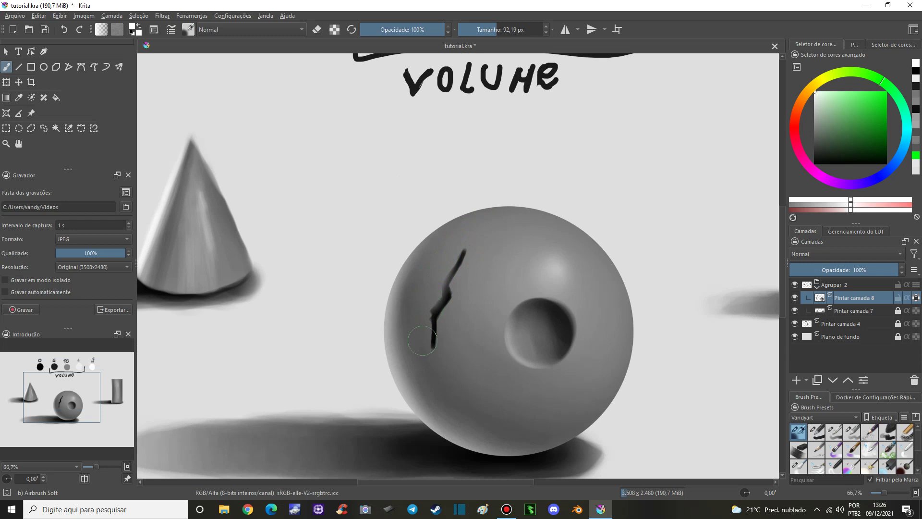
- Highlight the left edge of the crack's upper and lower parts
{"action": "key", "text": "minus"}
{"action": "key", "text": "minus"}
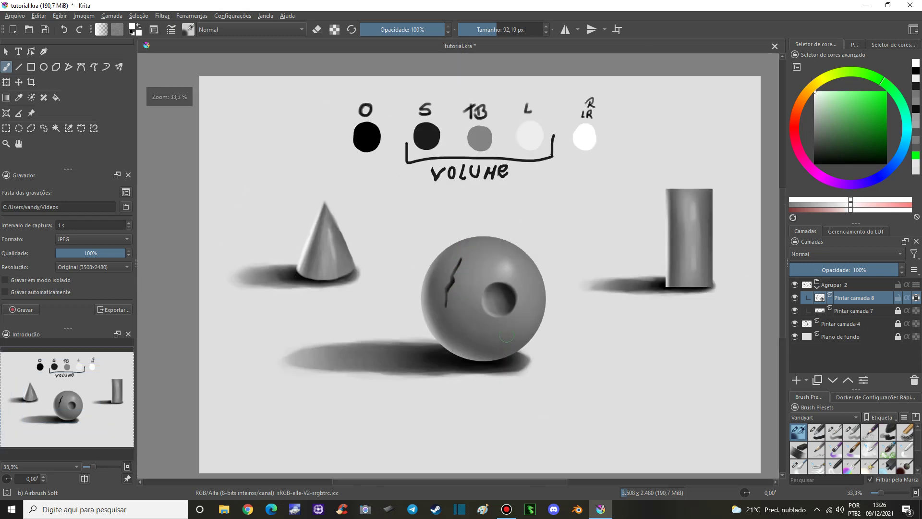
{"action": "key", "text": "plus"}
{"action": "key", "text": "plus"}
{"action": "key", "text": "plus"}
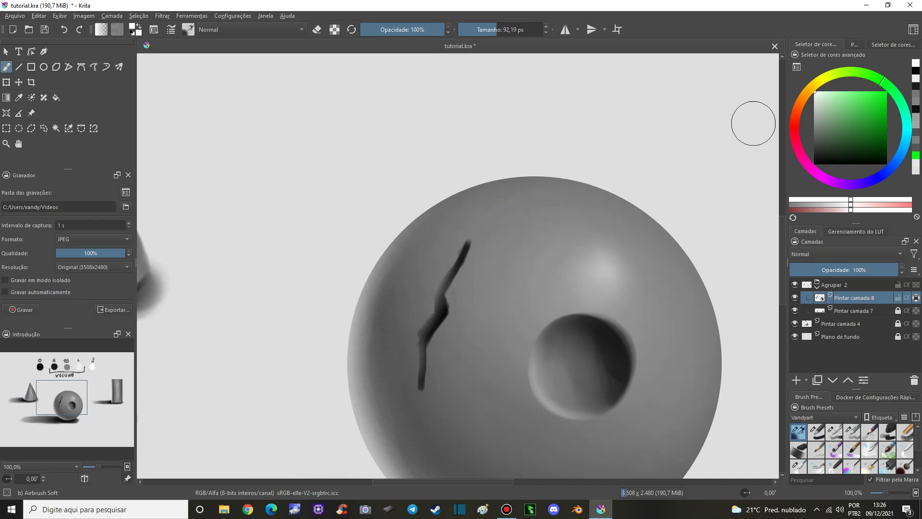
{"action": "scroll", "coordinate": [672, 111], "scroll_direction": "up", "scroll_amount": 5}
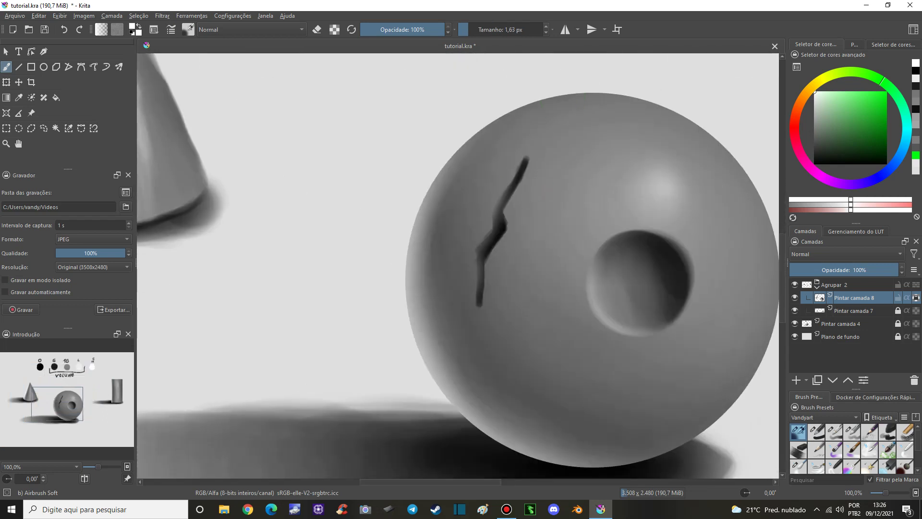
{"action": "key", "text": "plus"}
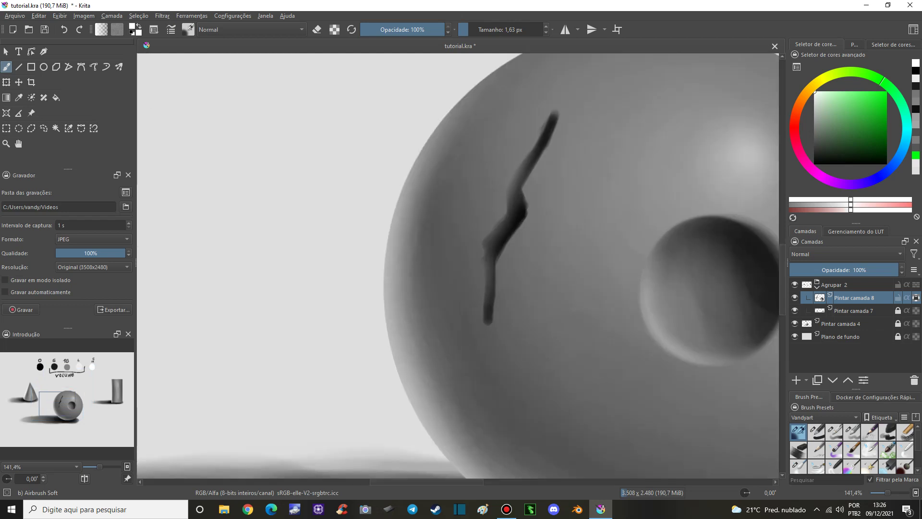
{"action": "left_click_drag", "start_coordinate": [530, 153], "coordinate": [519, 168]}
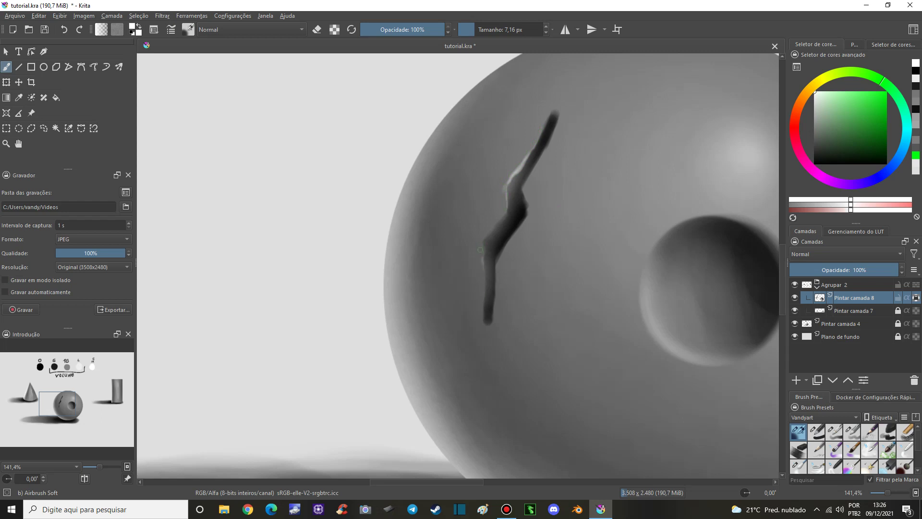
{"action": "left_click_drag", "start_coordinate": [481, 288], "coordinate": [484, 320]}
- Fade out the crack's bottom tip using a 50 px flow-brush eraser
{"action": "left_click", "coordinate": [523, 175], "text": "ctrl"}
{"action": "key", "text": "bracketright"}
{"action": "key", "text": "bracketright"}
{"action": "key", "text": "bracketright"}
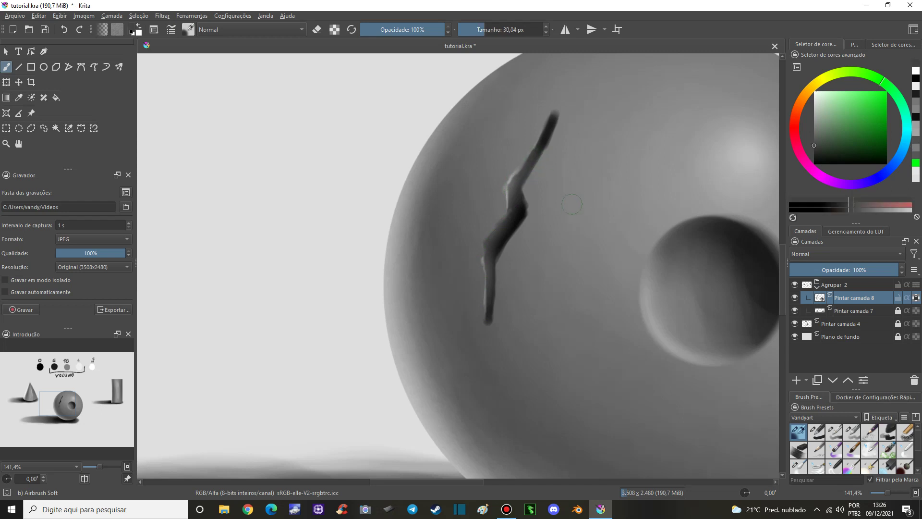
{"action": "scroll", "coordinate": [572, 204], "scroll_direction": "down", "scroll_amount": 2}
{"action": "scroll", "coordinate": [581, 183], "scroll_direction": "down", "scroll_amount": 1}
{"action": "scroll", "coordinate": [580, 183], "scroll_direction": "down", "scroll_amount": 1}
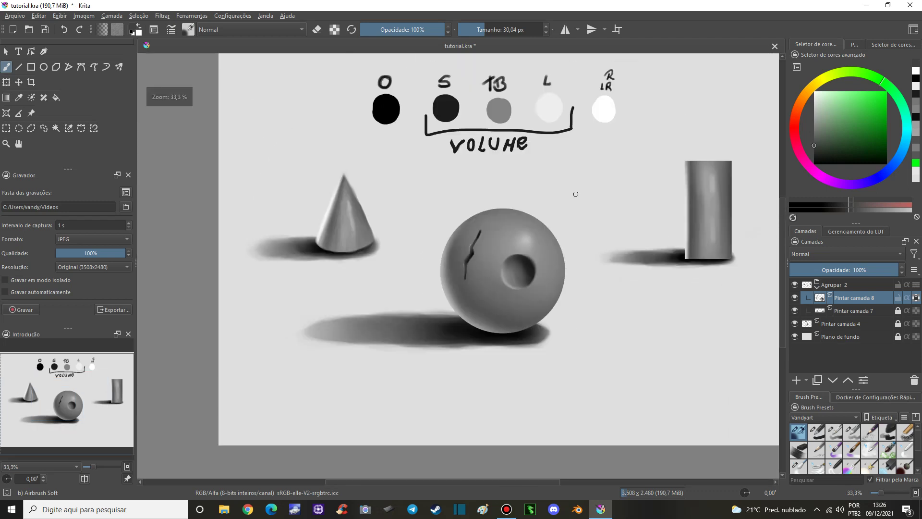
{"action": "scroll", "coordinate": [576, 194], "scroll_direction": "up", "scroll_amount": 1}
{"action": "scroll", "coordinate": [568, 184], "scroll_direction": "up", "scroll_amount": 1}
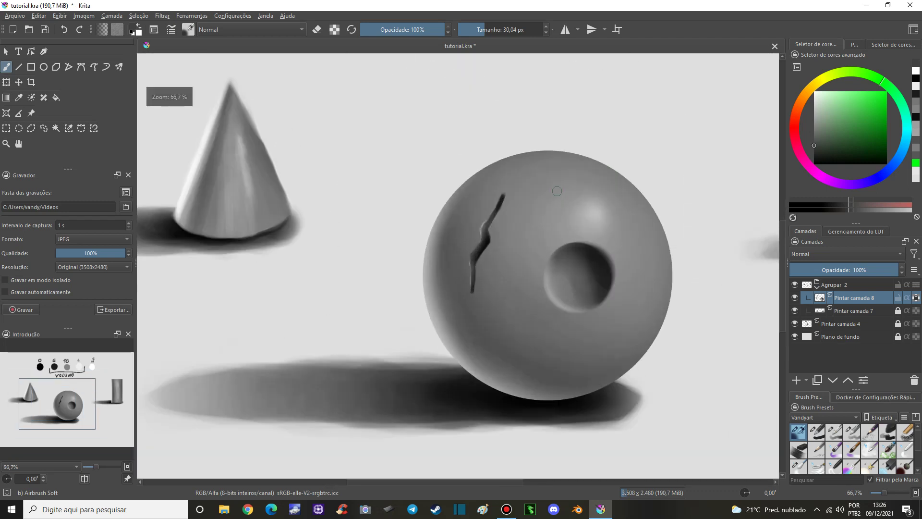
{"action": "left_click", "coordinate": [833, 434]}
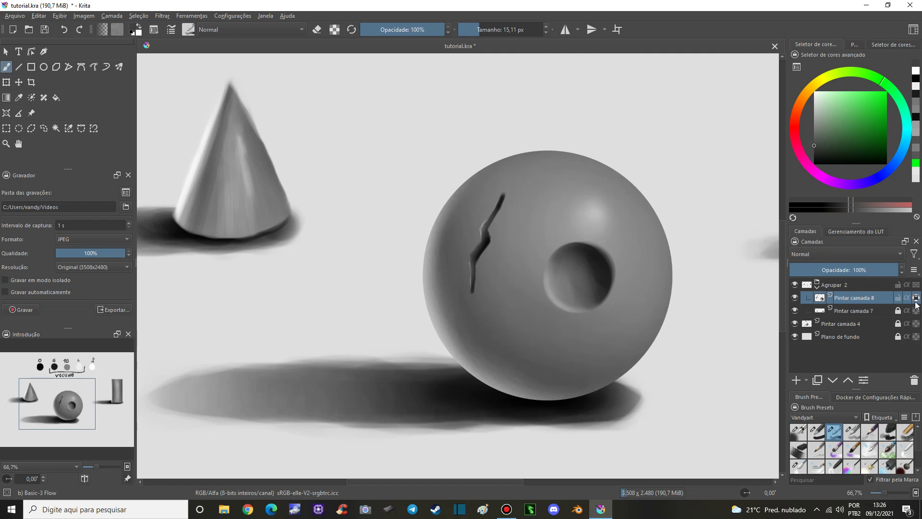
{"action": "key", "text": "e"}
{"action": "mouse_move", "coordinate": [474, 189]}
{"action": "left_mouse_down"}
{"action": "mouse_move", "coordinate": [497, 194]}
{"action": "mouse_move", "coordinate": [498, 206]}
{"action": "left_mouse_up"}
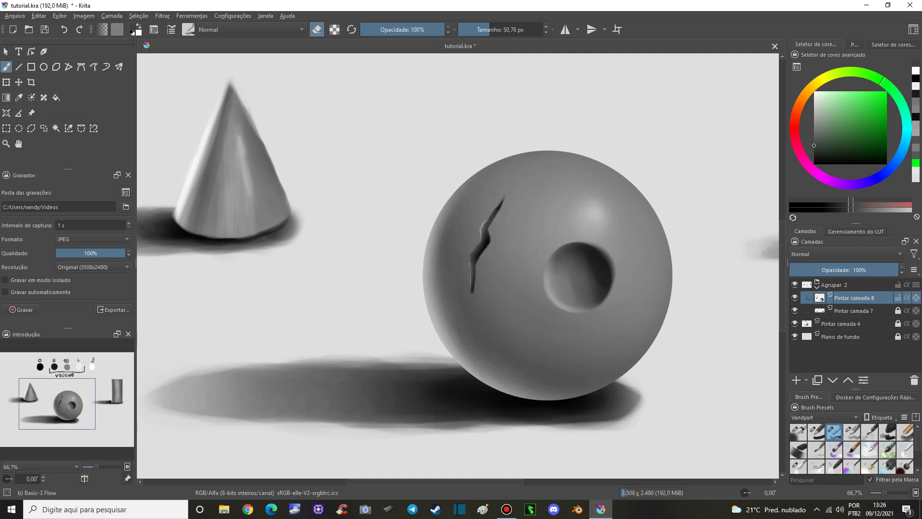
{"action": "left_click_drag", "start_coordinate": [469, 303], "coordinate": [462, 282]}
- Zoom out to review the whole drawing, then zoom back in on the sphere
{"action": "key", "text": "minus"}
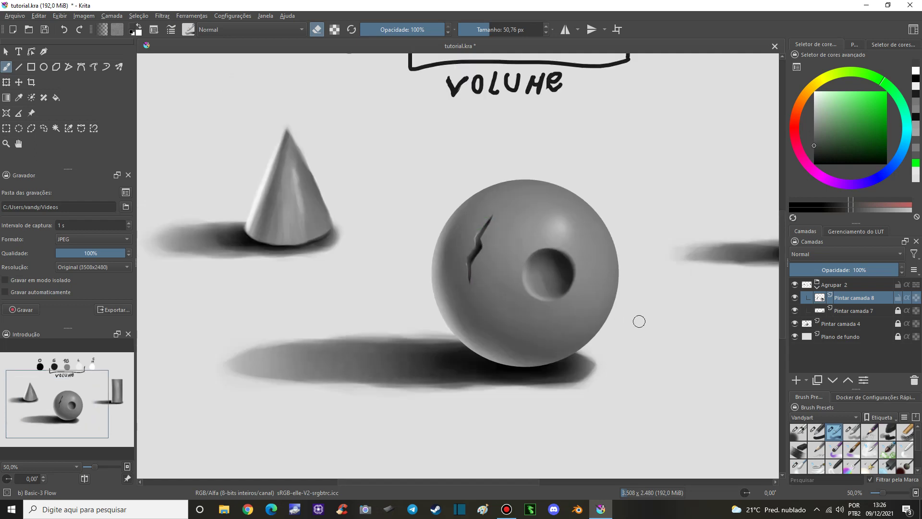
{"action": "key", "text": "minus"}
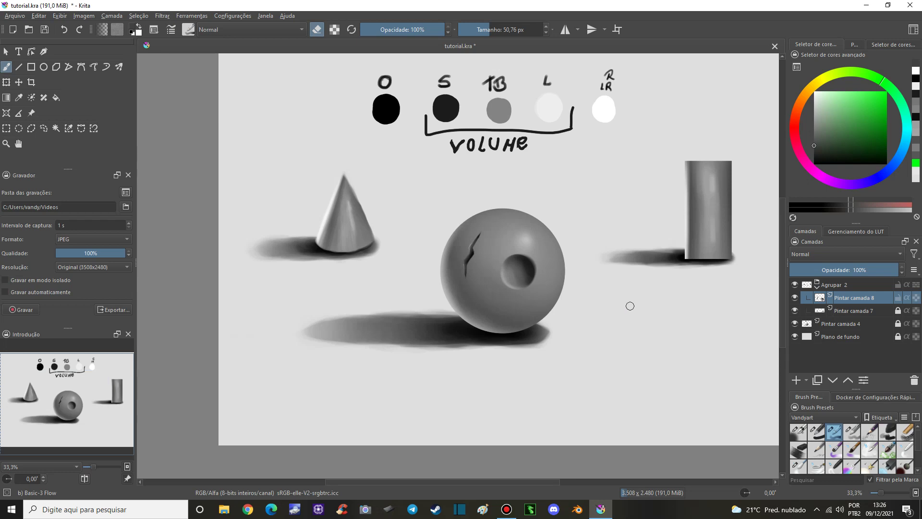
{"action": "key", "text": "minus"}
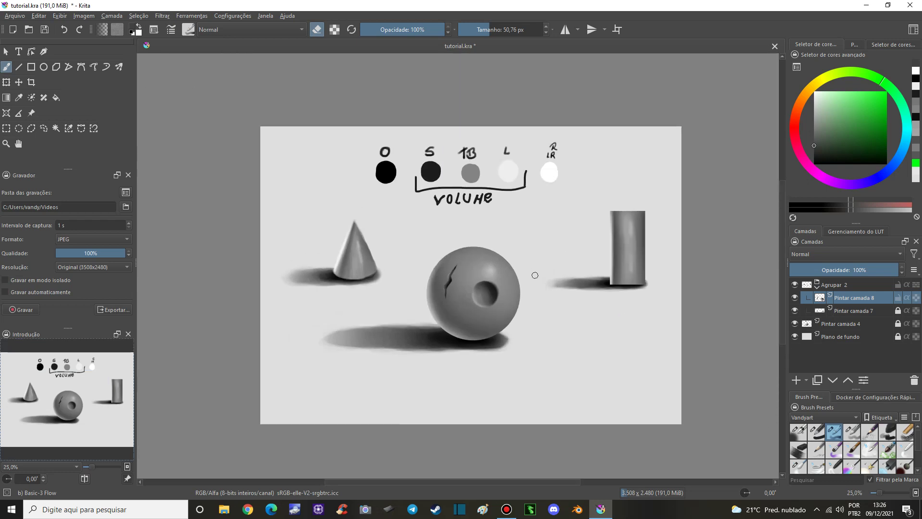
{"action": "key", "text": "plus"}
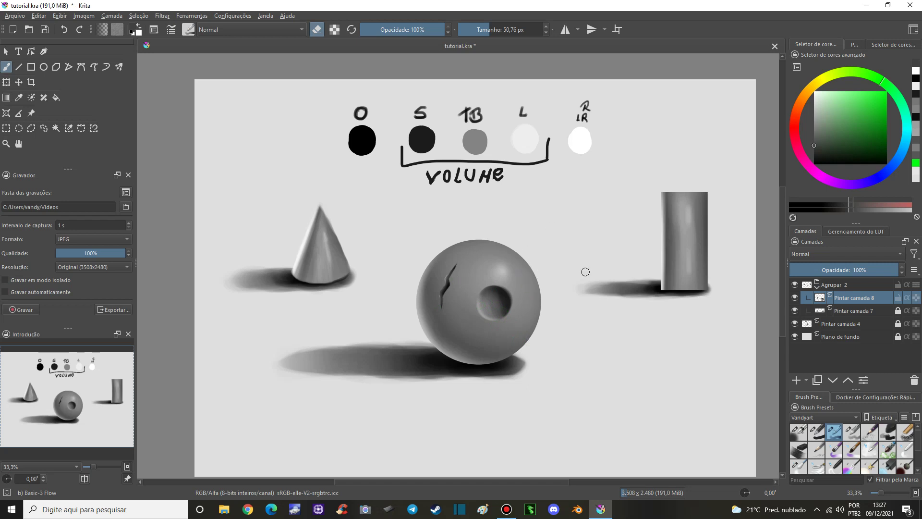
{"action": "key", "text": "plus"}
{"action": "key", "text": "plus"}
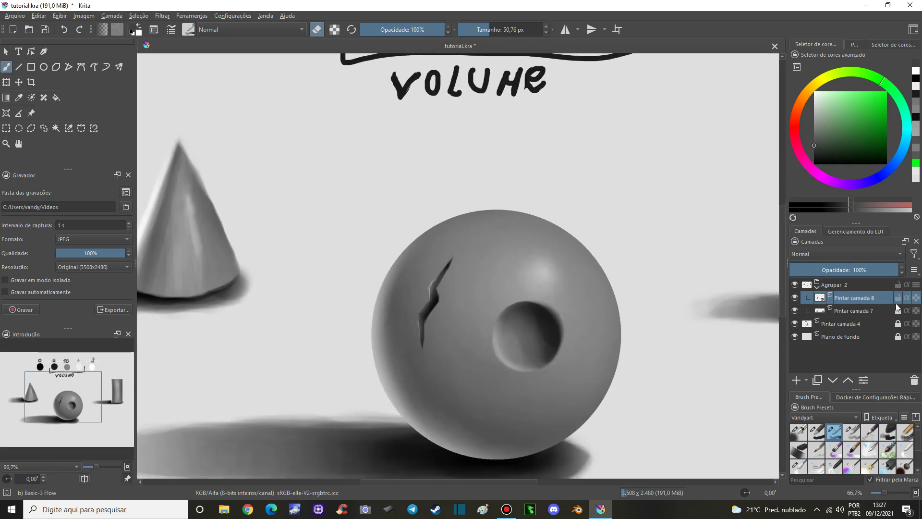
- On a new layer, paint a bright light-grey highlight near the sphere's top
{"action": "left_click", "coordinate": [797, 380]}
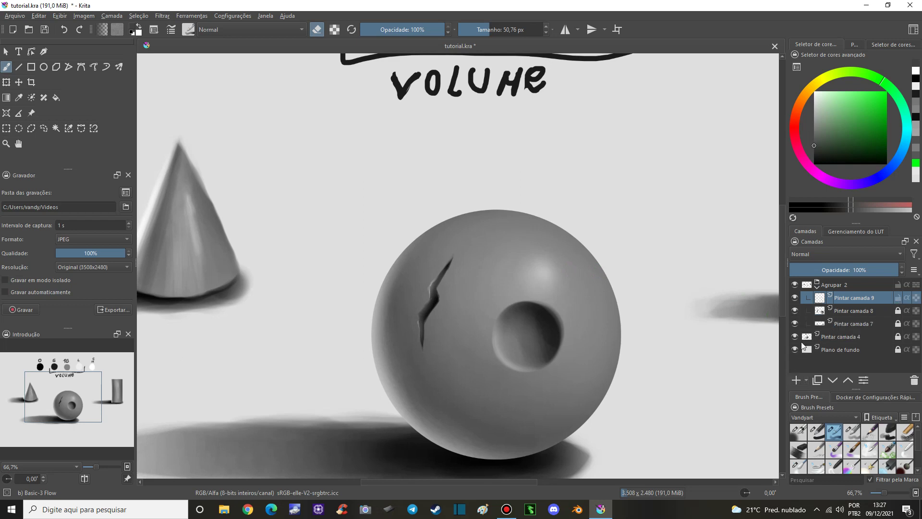
{"action": "scroll", "coordinate": [569, 202], "scroll_direction": "up", "scroll_amount": 5}
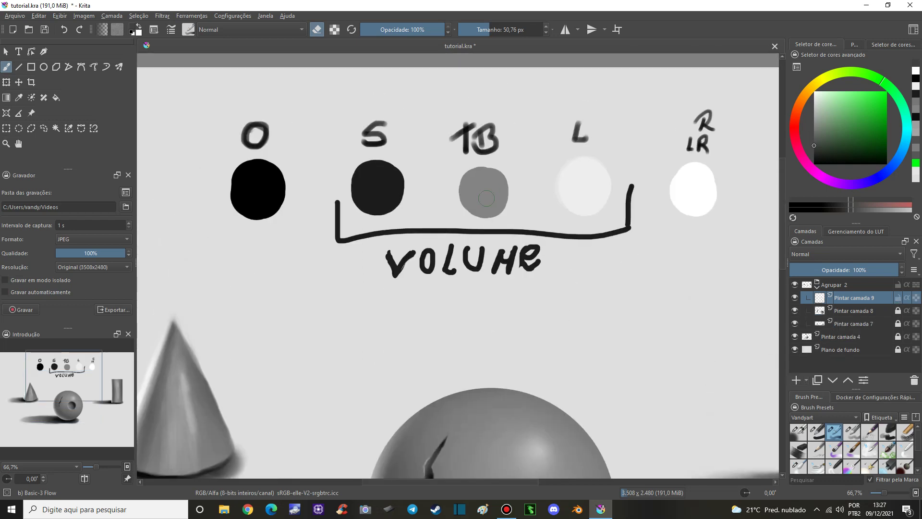
{"action": "left_click", "coordinate": [582, 189], "text": "ctrl"}
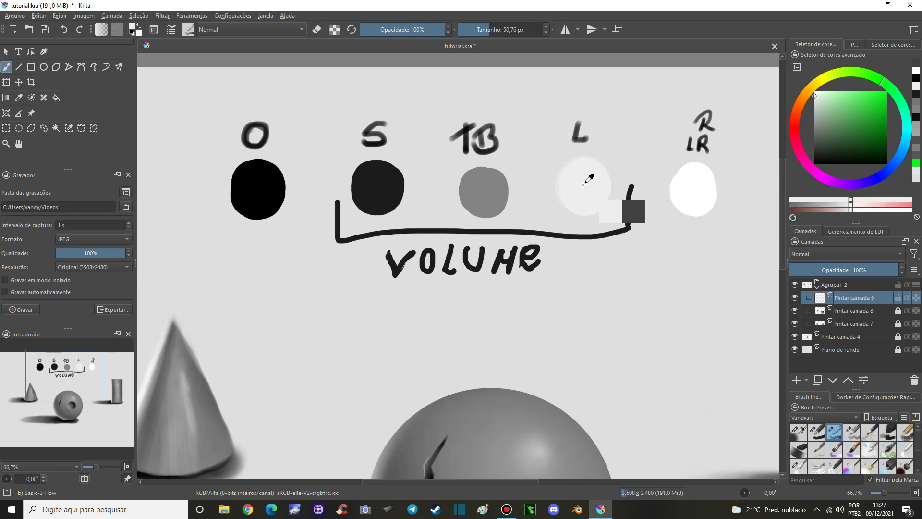
{"action": "left_click_drag", "start_coordinate": [545, 376], "coordinate": [533, 174]}
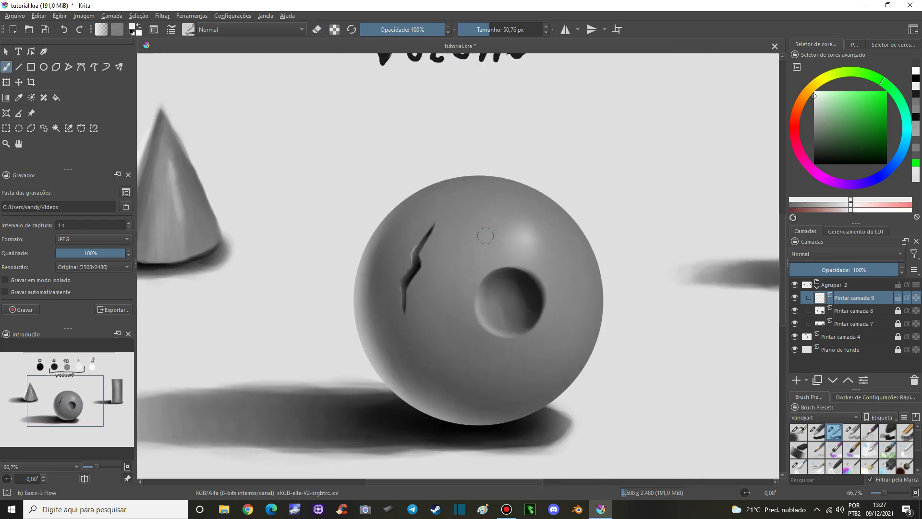
{"action": "key", "text": "bracketright"}
{"action": "key", "text": "bracketright"}
{"action": "key", "text": "bracketright"}
{"action": "left_click", "coordinate": [799, 434]}
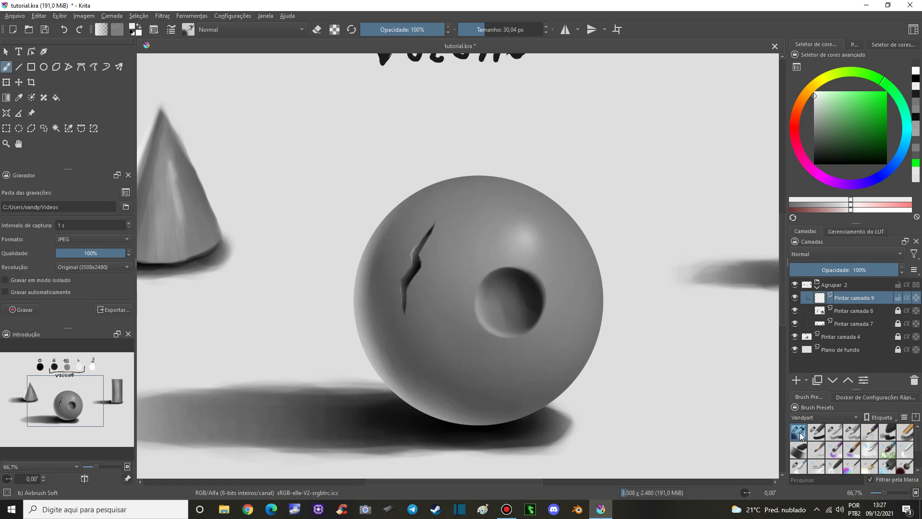
{"action": "left_click", "coordinate": [850, 435]}
{"action": "key", "text": "bracketright"}
{"action": "key", "text": "bracketright"}
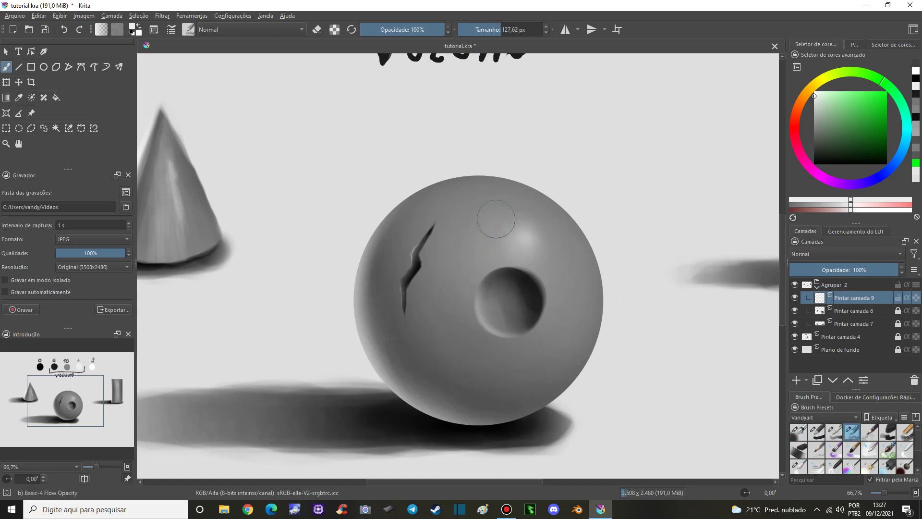
{"action": "key", "text": "bracketright"}
{"action": "left_click_drag", "start_coordinate": [506, 211], "coordinate": [504, 207]}
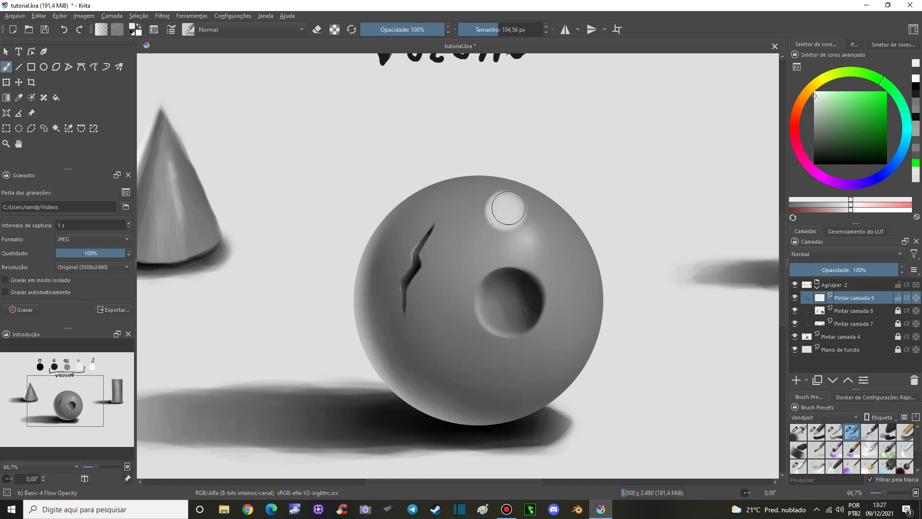
- Dim the bright highlight with the sphere's sampled mid grey
{"action": "key", "text": "minus"}
{"action": "key", "text": "minus"}
{"action": "key", "text": "plus"}
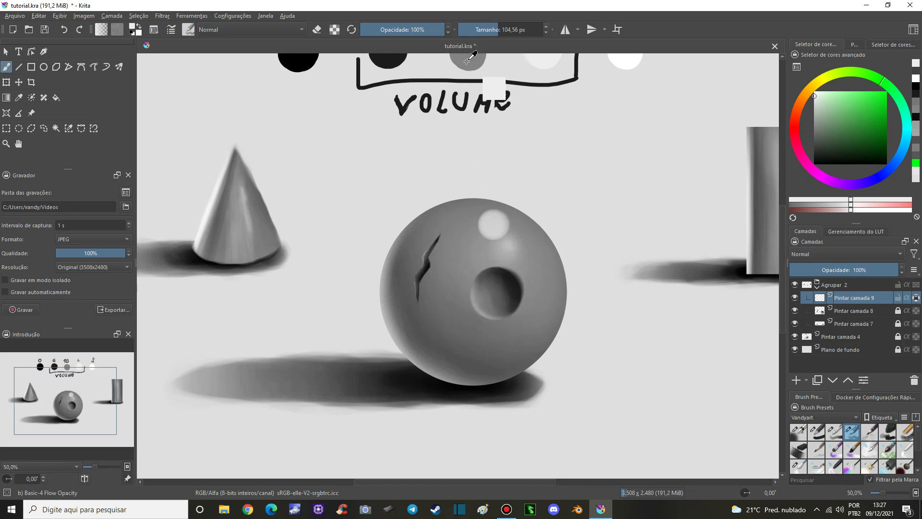
{"action": "left_click", "coordinate": [473, 228], "text": "ctrl"}
{"action": "mouse_move", "coordinate": [485, 223]}
{"action": "left_mouse_down"}
{"action": "mouse_move", "coordinate": [497, 227]}
{"action": "mouse_move", "coordinate": [473, 215]}
{"action": "left_mouse_up"}
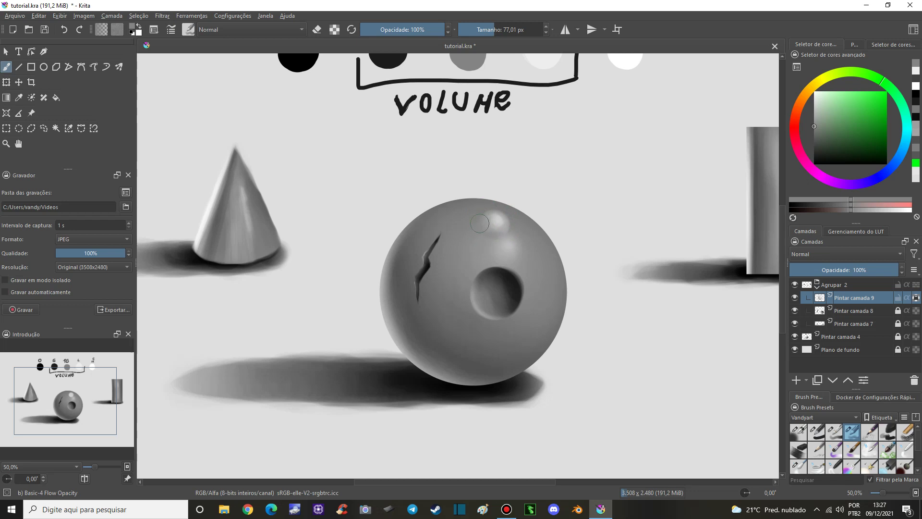
{"action": "left_click_drag", "start_coordinate": [512, 221], "coordinate": [502, 229]}
{"action": "key", "text": "bracketright"}
{"action": "key", "text": "bracketright"}
- Shade around the bump in near-black so it reads as raised
{"action": "left_click", "coordinate": [441, 99], "text": "ctrl"}
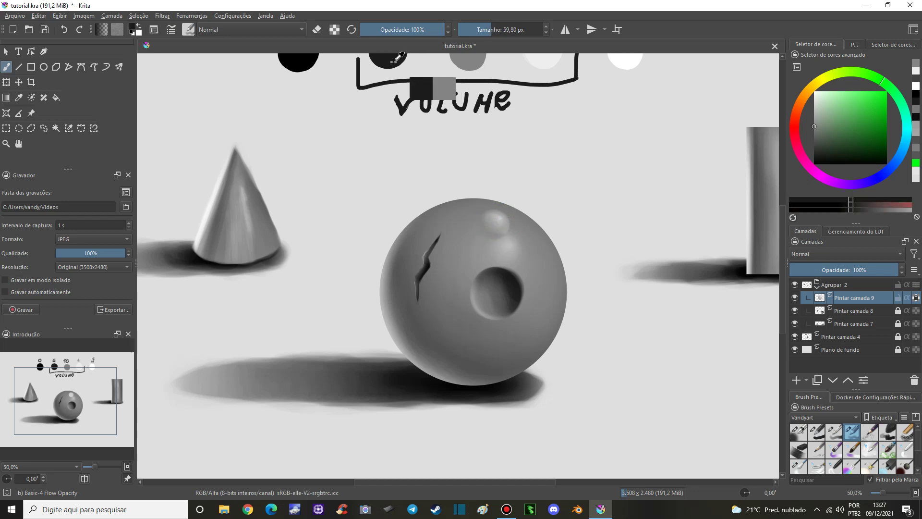
{"action": "key", "text": "bracketright"}
{"action": "left_click_drag", "start_coordinate": [468, 240], "coordinate": [481, 233]}
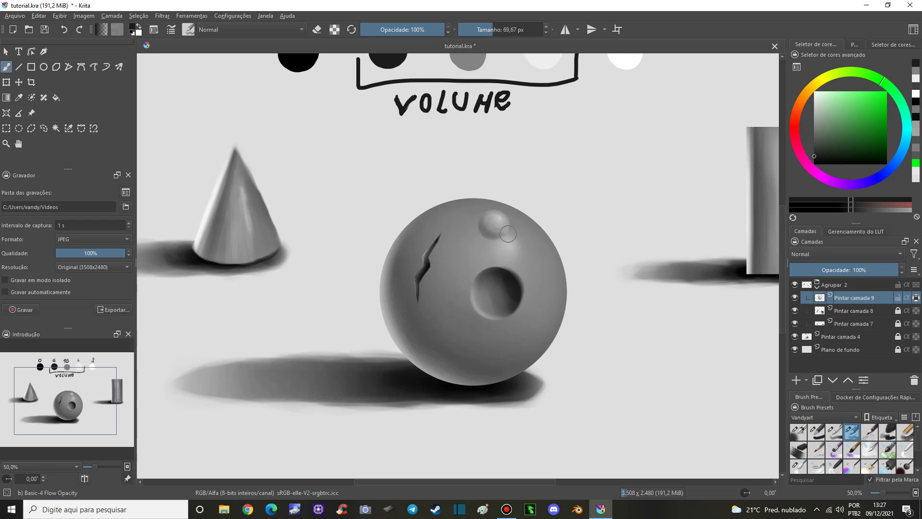
{"action": "key", "text": "minus"}
{"action": "key", "text": "minus"}
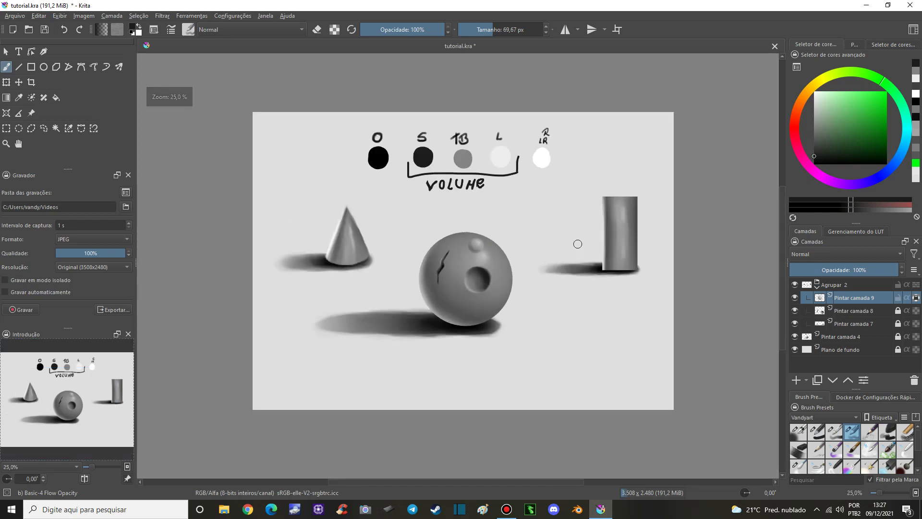
{"action": "key", "text": "plus"}
{"action": "key", "text": "plus"}
{"action": "key", "text": "plus"}
{"action": "key", "text": "bracketleft"}
{"action": "key", "text": "bracketleft"}
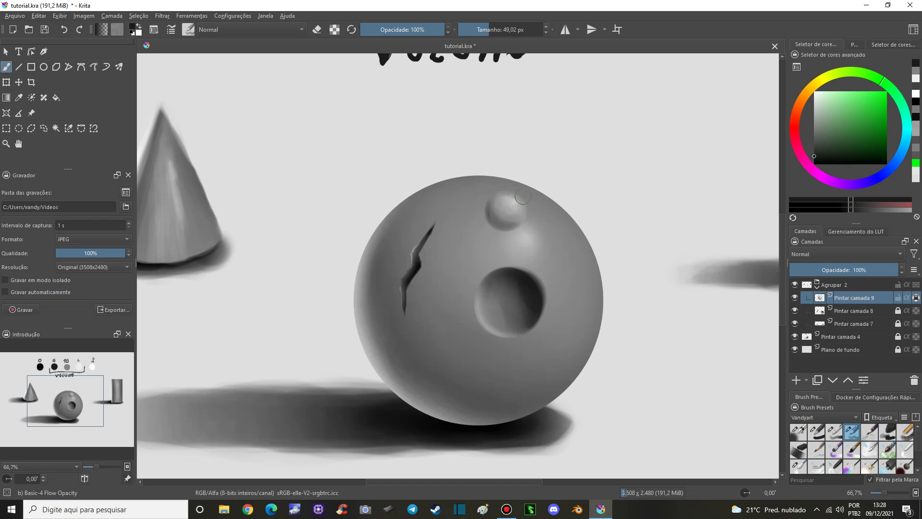
{"action": "key", "text": "minus"}
{"action": "key", "text": "minus"}
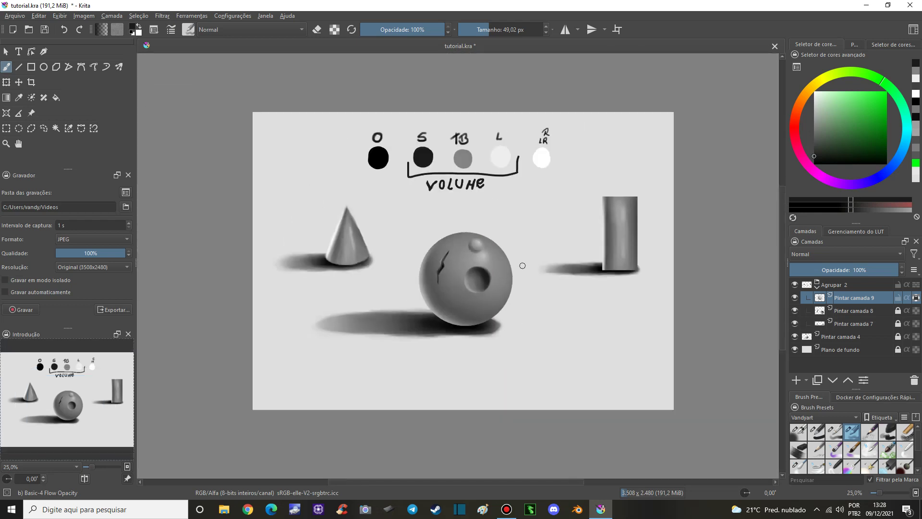
{"action": "key", "text": "plus"}
{"action": "key", "text": "plus"}
{"action": "key", "text": "plus"}
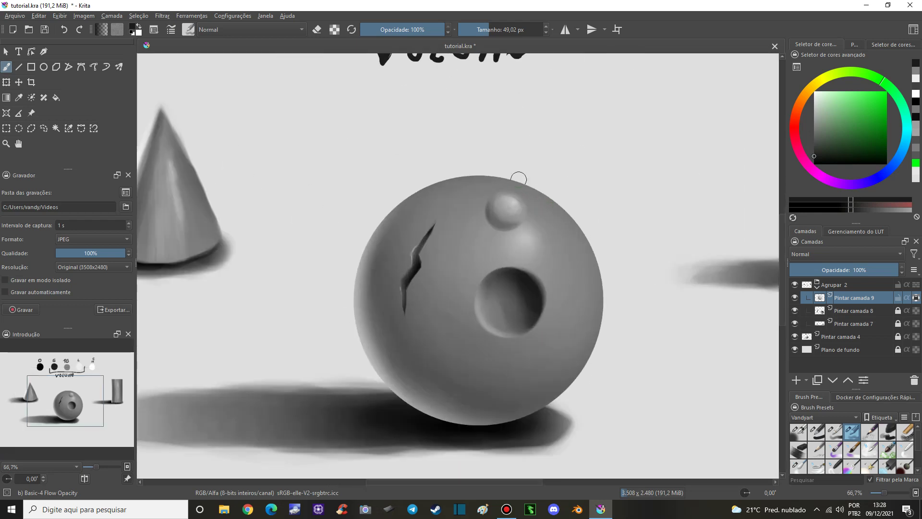
- Add a new paint layer and move it below Pintar camada 9
{"action": "left_click", "coordinate": [798, 380]}
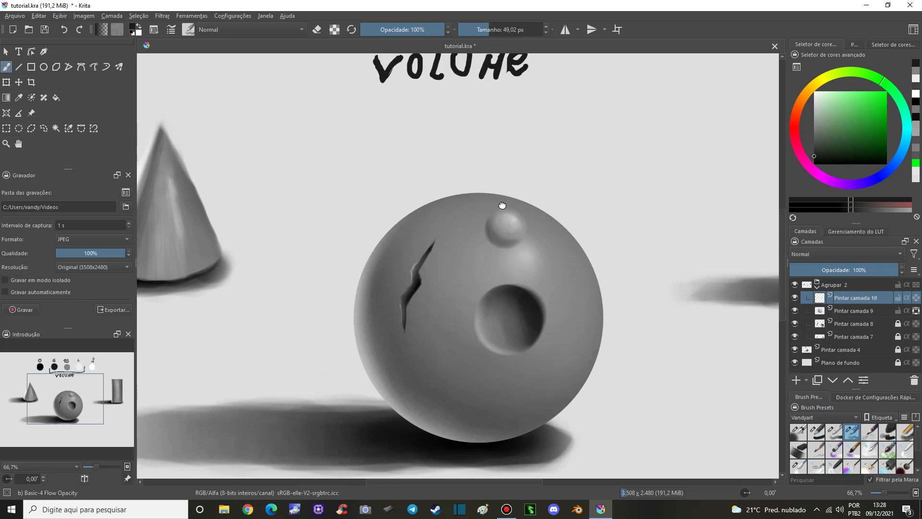
{"action": "mouse_move", "coordinate": [489, 198]}
{"action": "left_mouse_down"}
{"action": "mouse_move", "coordinate": [481, 318]}
{"action": "mouse_move", "coordinate": [472, 199]}
{"action": "left_mouse_up"}
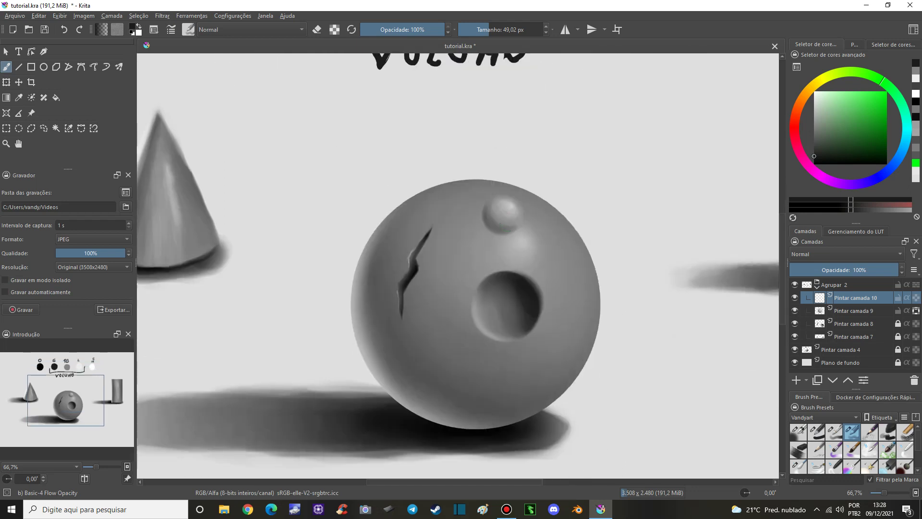
{"action": "key", "text": "bracketright"}
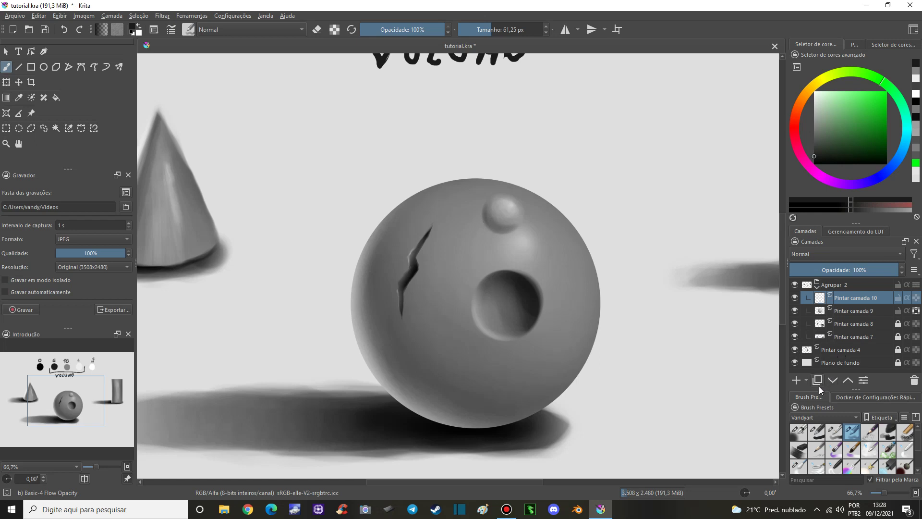
{"action": "left_click", "coordinate": [833, 380]}
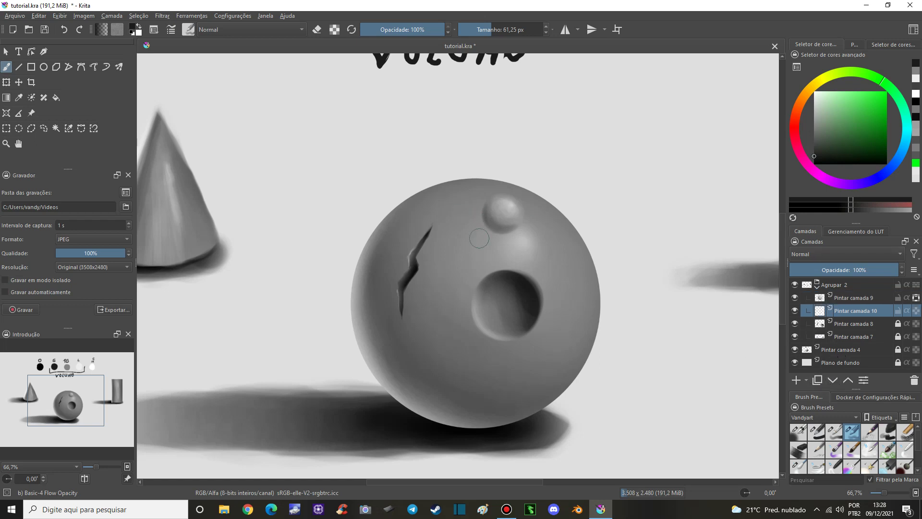
{"action": "key", "text": "bracketright"}
- Brush a soft dark shadow below and left of the bump, viewing at 50%
{"action": "left_click_drag", "start_coordinate": [489, 226], "coordinate": [477, 240]}
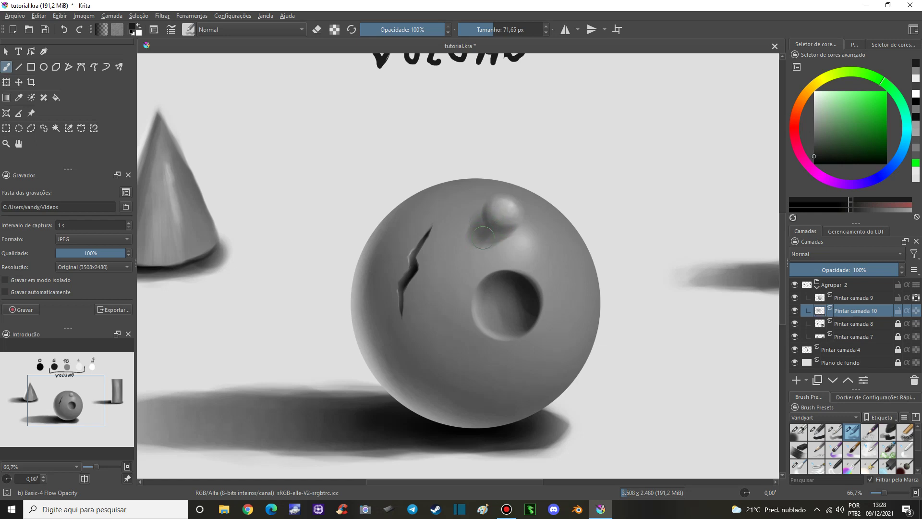
{"action": "left_click_drag", "start_coordinate": [478, 244], "coordinate": [494, 222]}
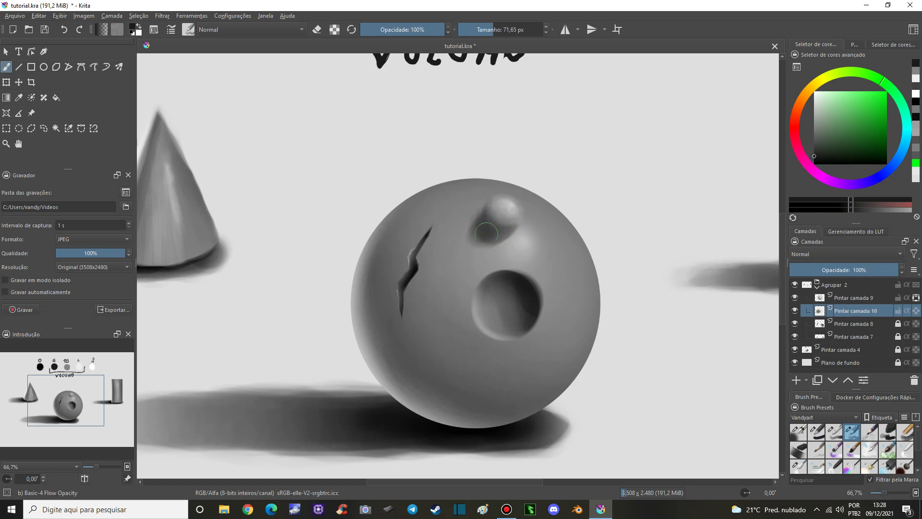
{"action": "key", "text": "e"}
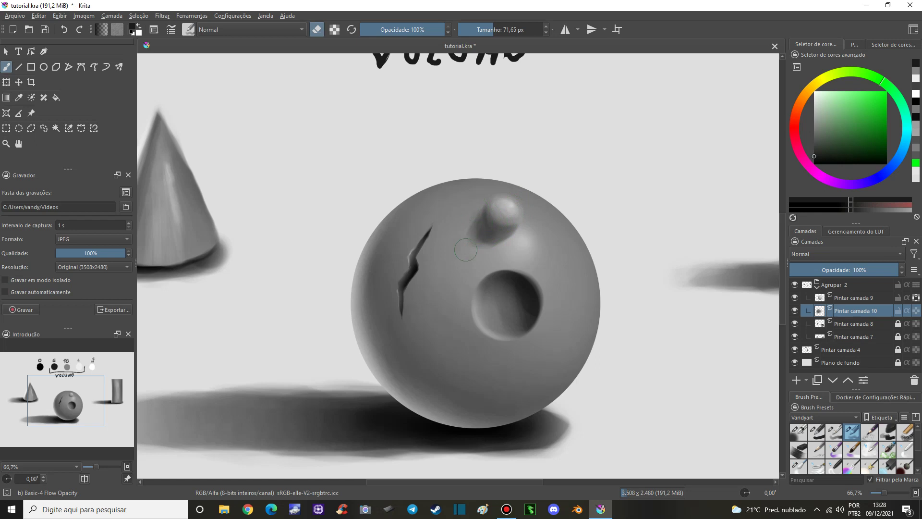
{"action": "left_click_drag", "start_coordinate": [492, 212], "coordinate": [478, 212]}
{"action": "key", "text": "e"}
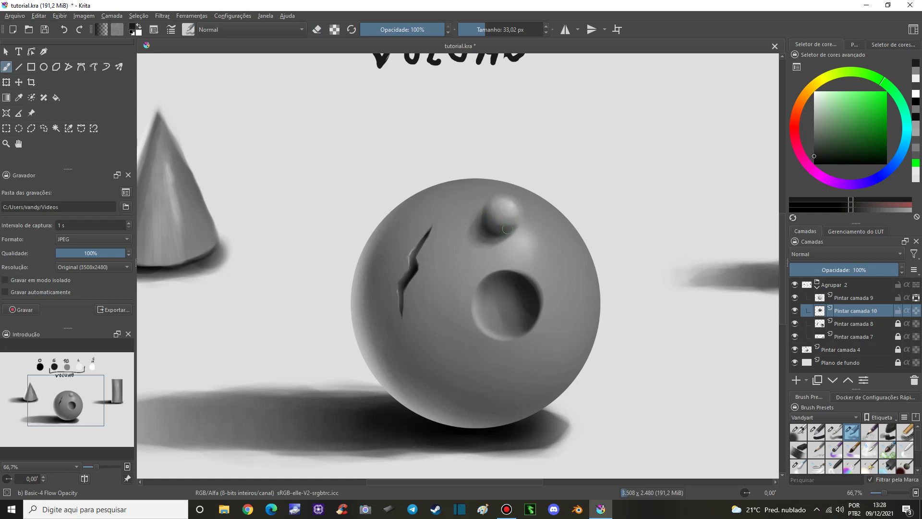
{"action": "key", "text": "minus"}
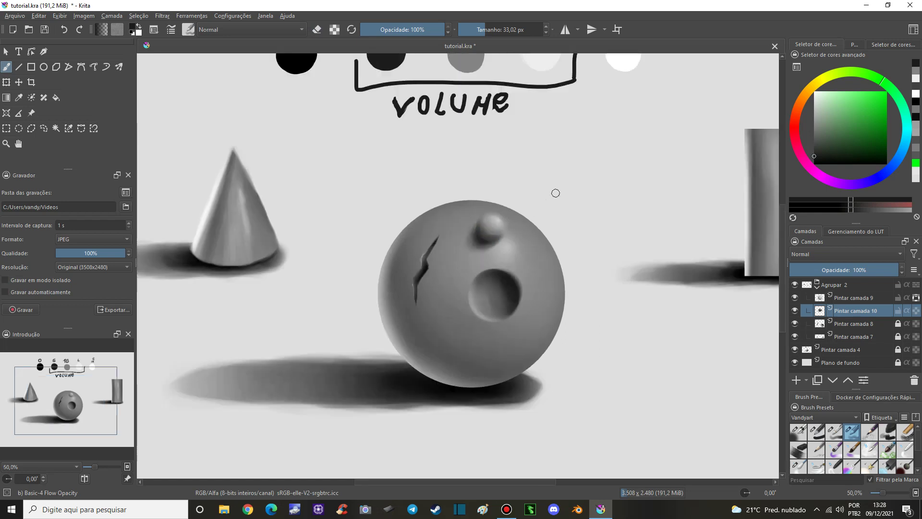
{"action": "key", "text": "minus"}
{"action": "key", "text": "plus"}
{"action": "key", "text": "plus"}
{"action": "key", "text": "minus"}
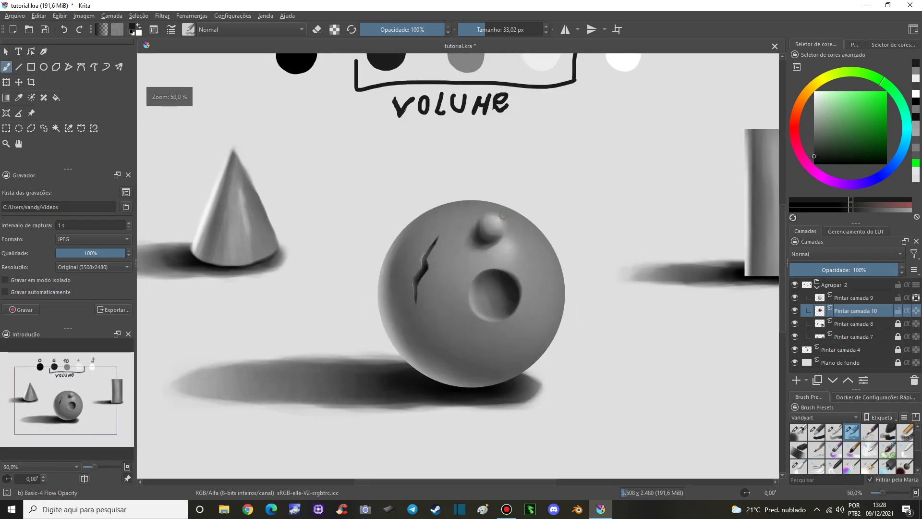
{"action": "left_click", "coordinate": [495, 220], "text": "ctrl"}
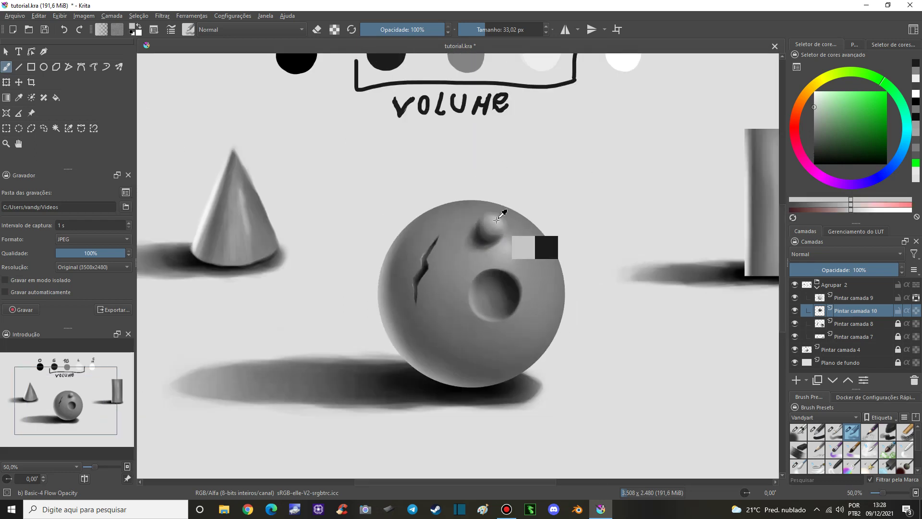
- On Pintar camada 9, paint a light grey highlight along the bump's upper-left edge
{"action": "left_click", "coordinate": [854, 298]}
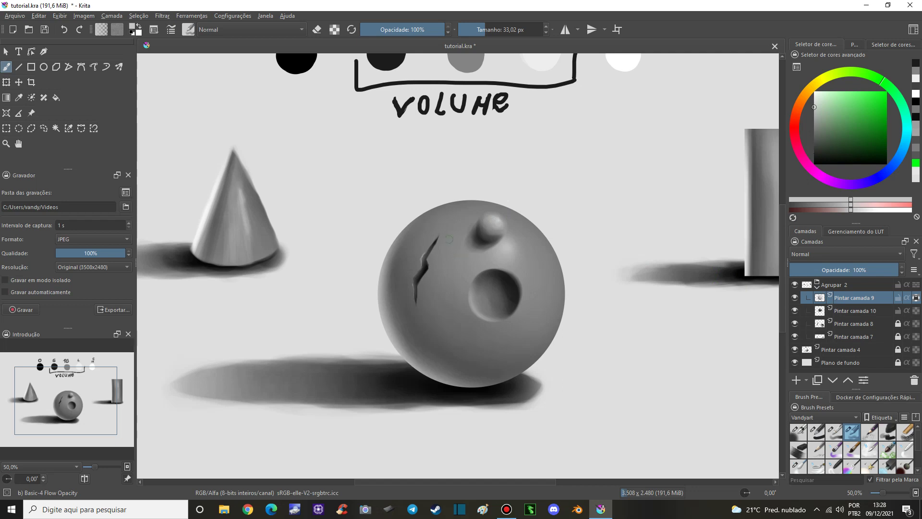
{"action": "key", "text": "plus"}
{"action": "key", "text": "plus"}
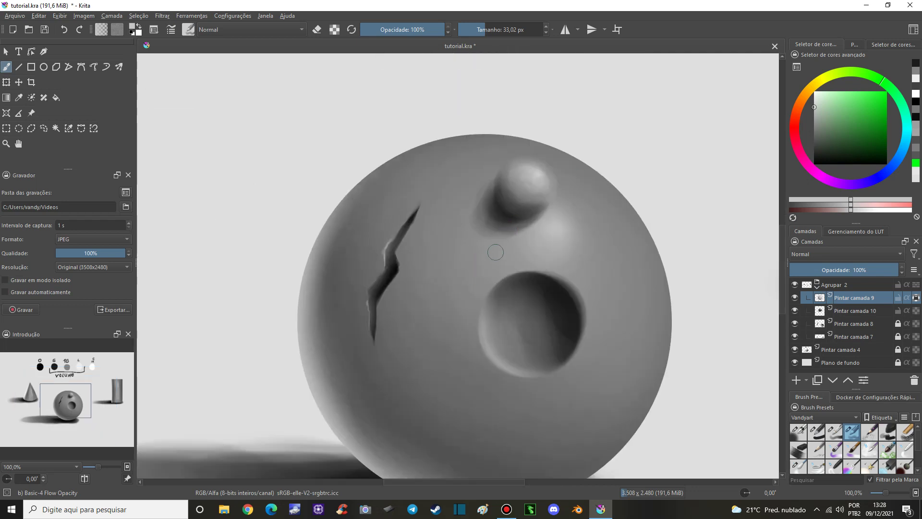
{"action": "mouse_move", "coordinate": [489, 189]}
{"action": "left_mouse_down"}
{"action": "mouse_move", "coordinate": [493, 206]}
{"action": "mouse_move", "coordinate": [521, 222]}
{"action": "left_mouse_up"}
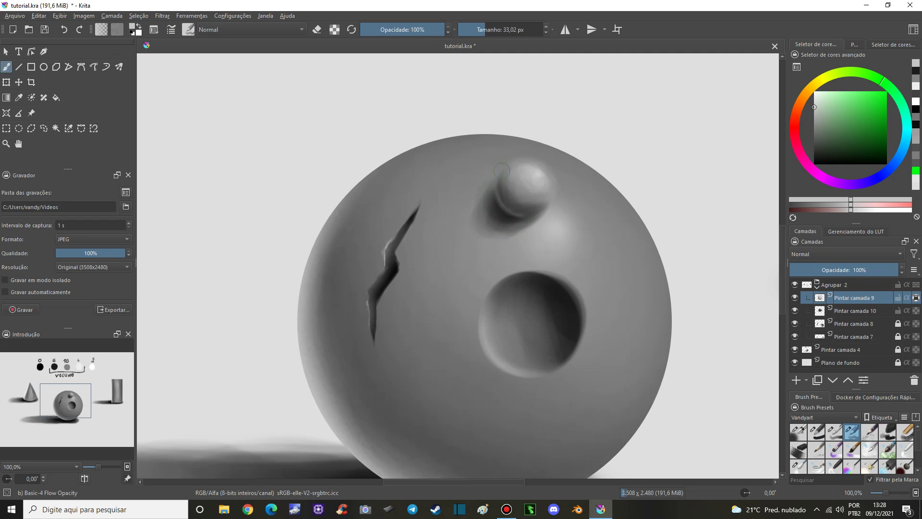
{"action": "key", "text": "minus"}
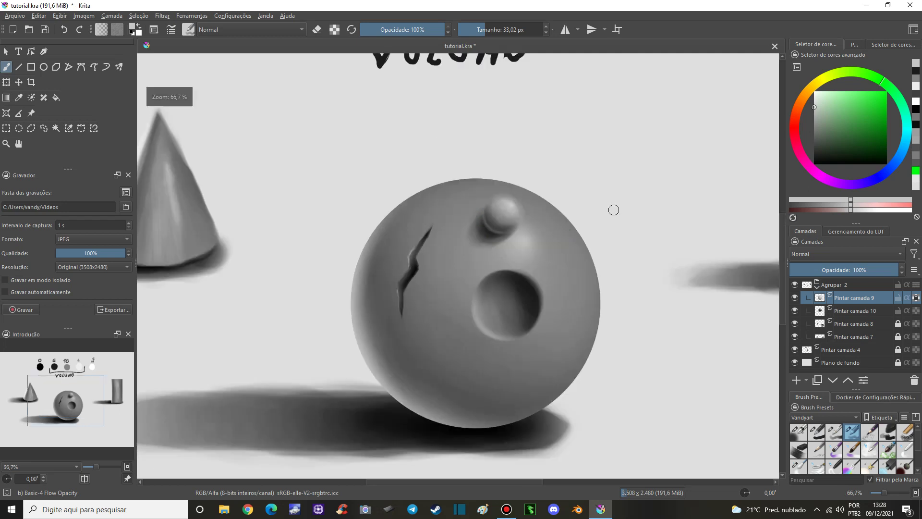
{"action": "key", "text": "minus"}
{"action": "key", "text": "minus"}
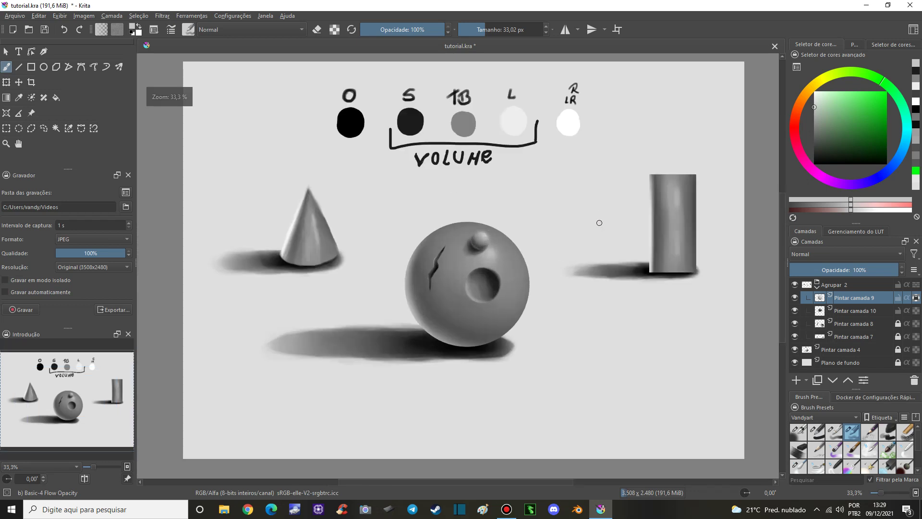